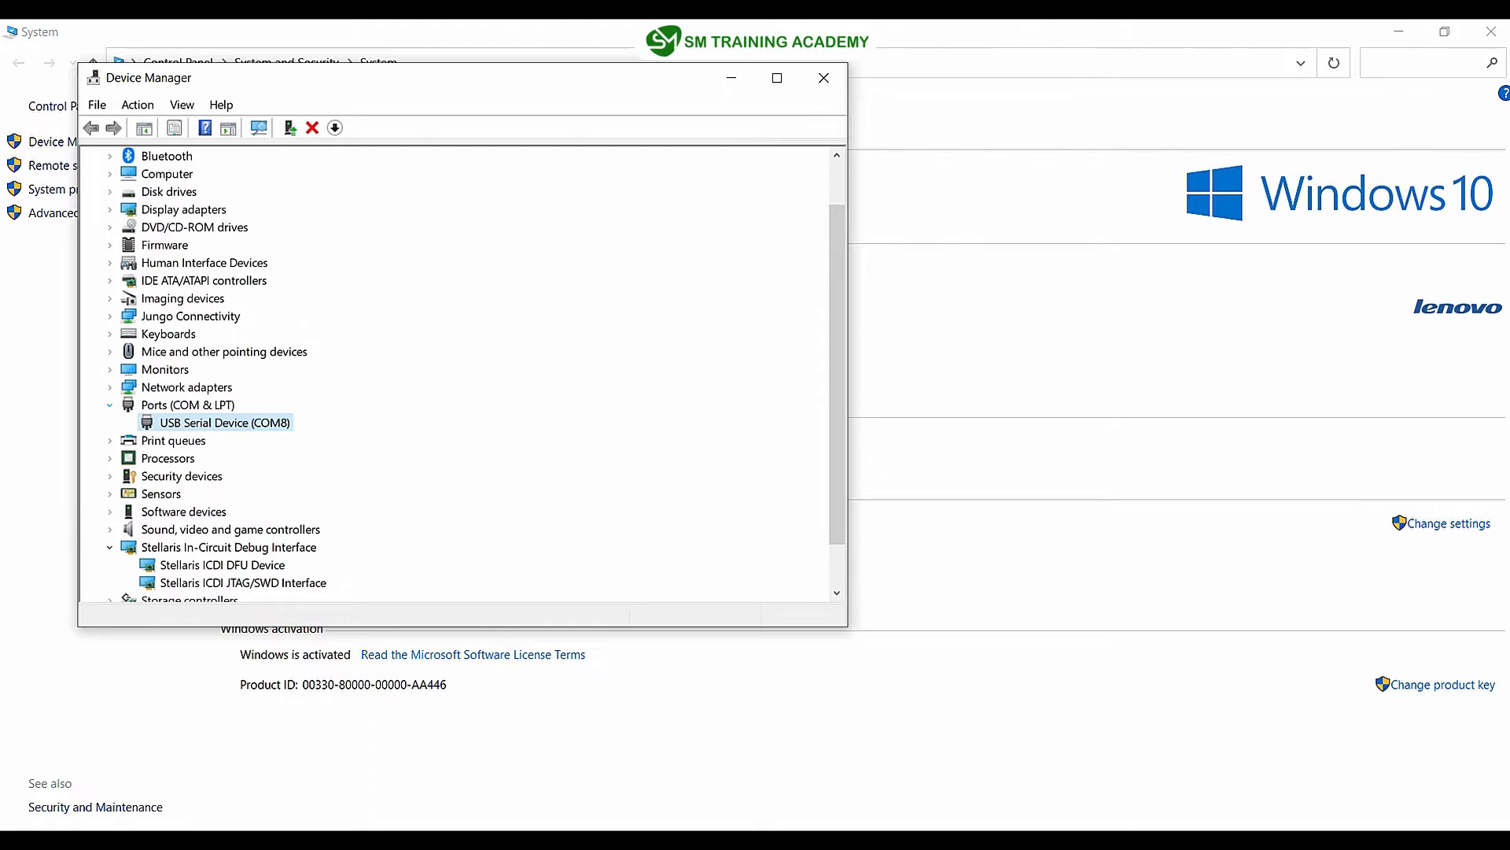
Collapse the Ports (COM & LPT) and Stellaris In-Circuit Debug Interface categories, and minimize Device Manager.
click(109, 405)
click(109, 529)
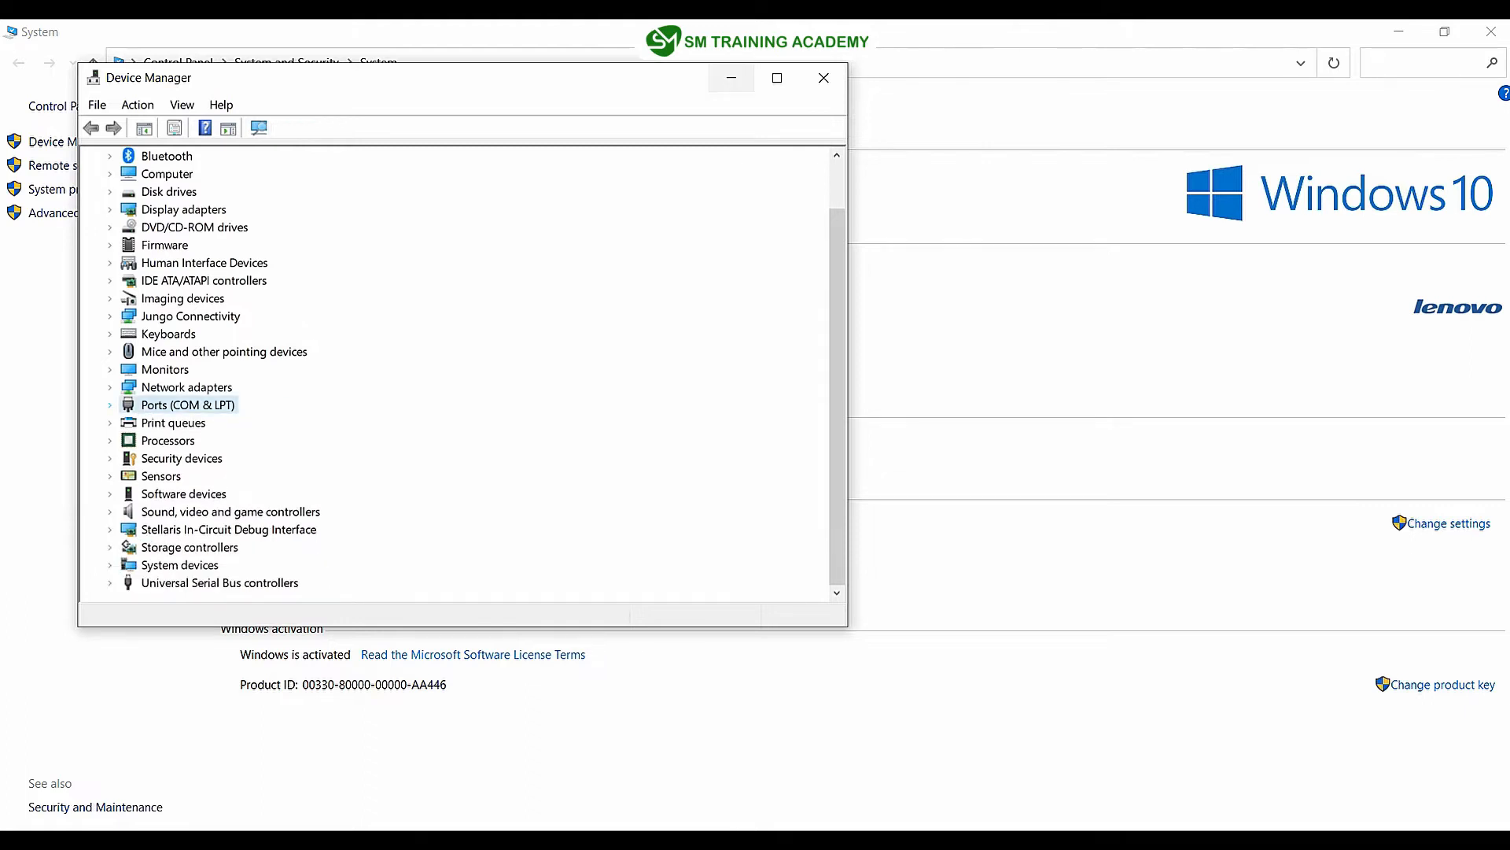
click(732, 78)
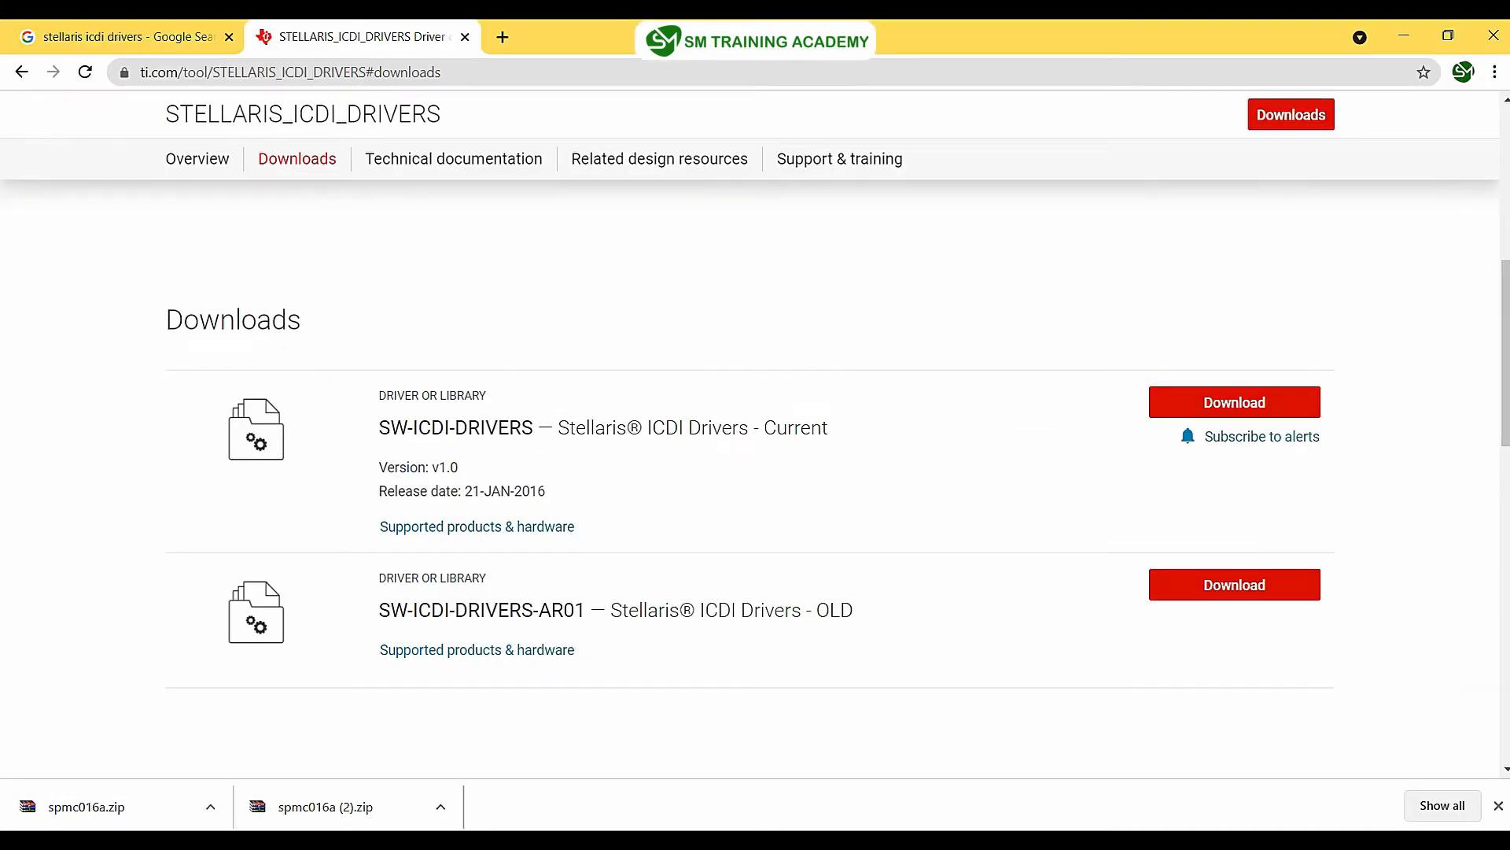
Open the Stellaris Driver Installation Guide (Rev. C) and highlight the section 3 heading on driver installation using Windows 7 or Windows 8.
scroll(755, 433, down, 6)
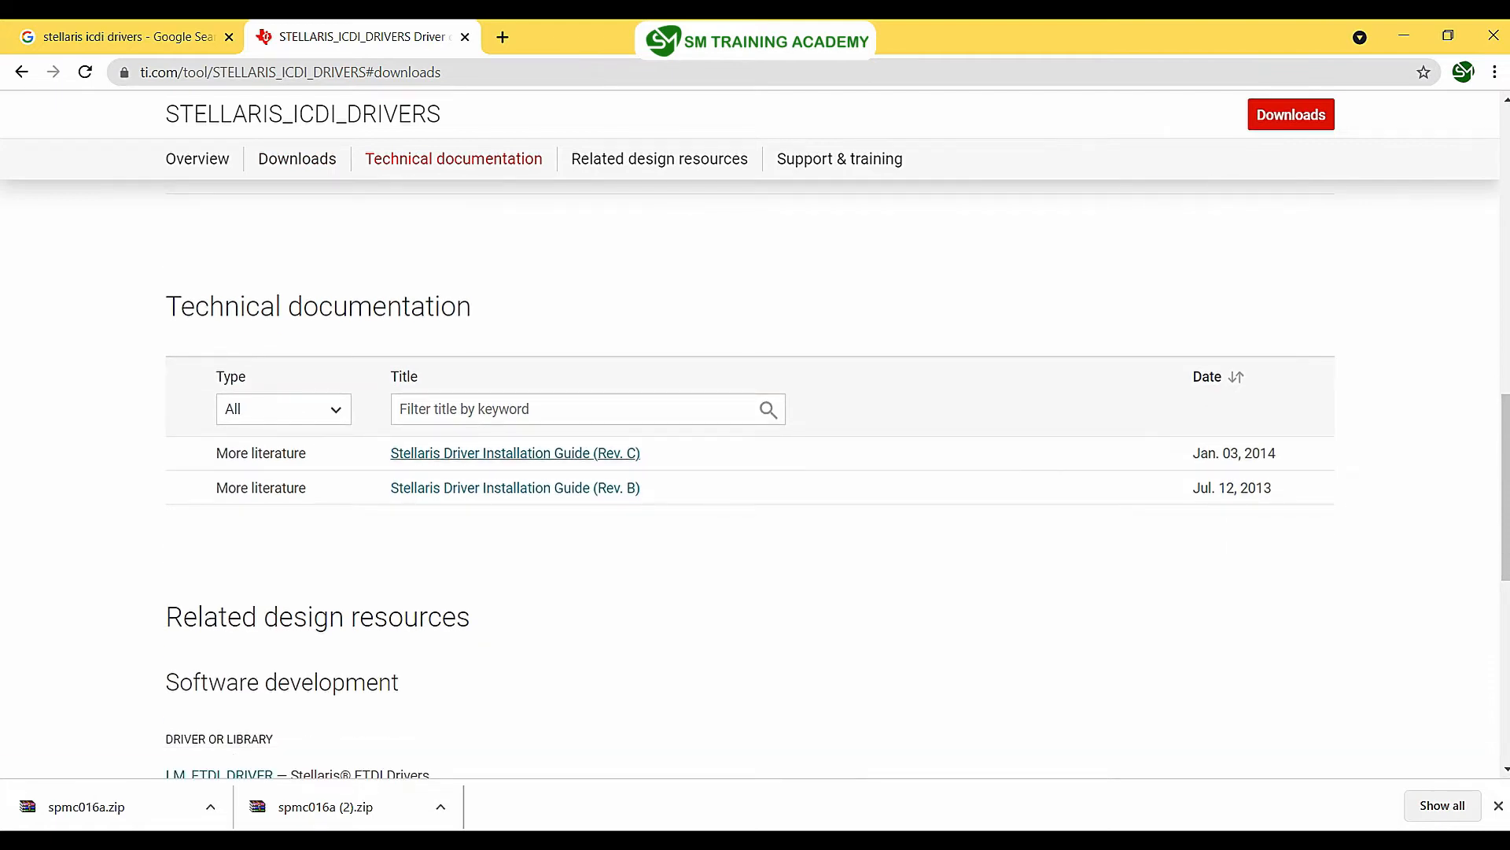
click(515, 453)
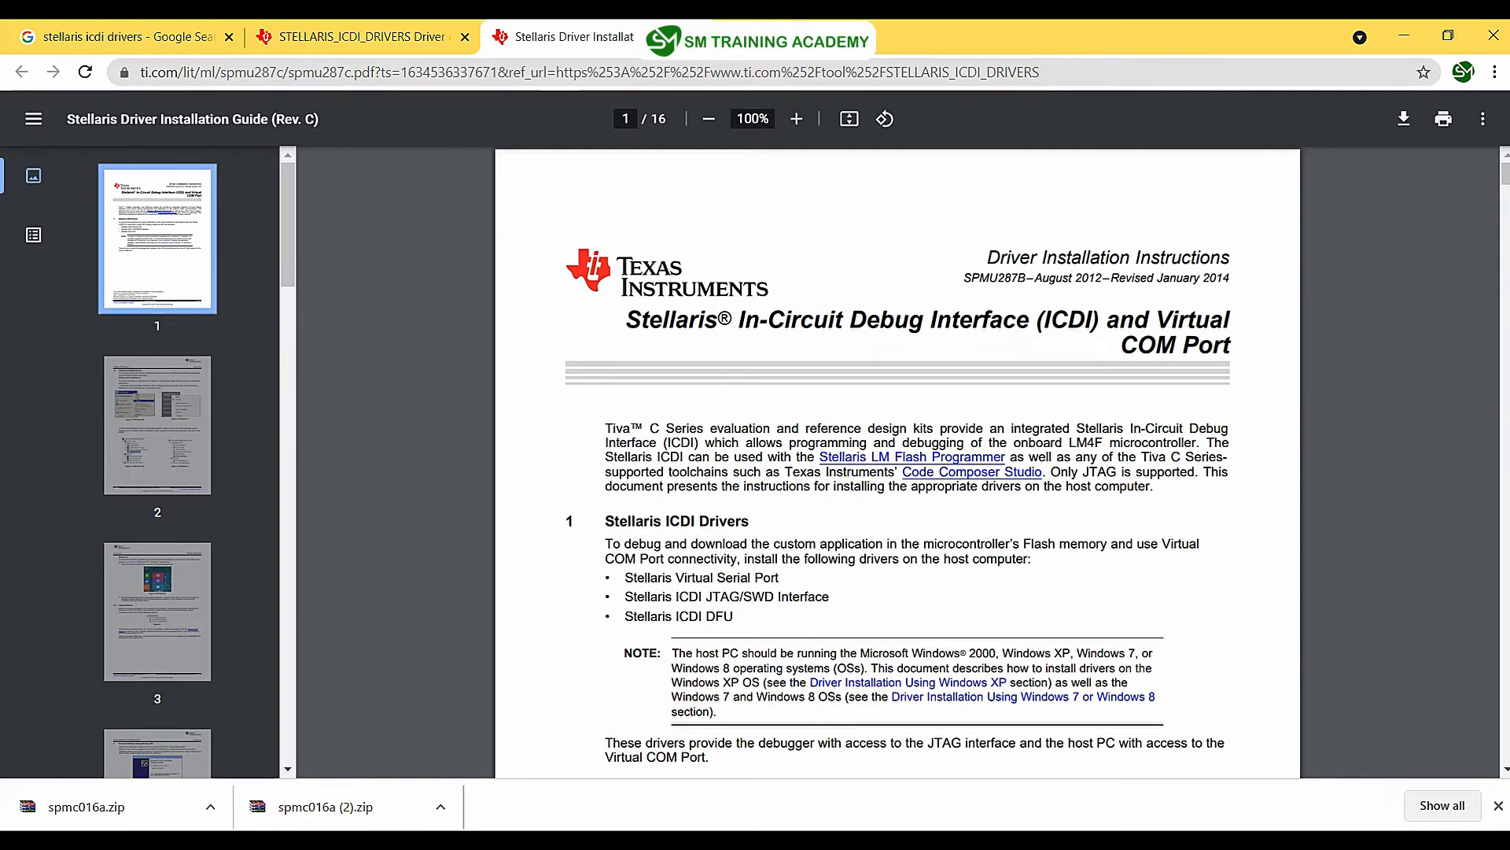
scroll(897, 464, down, 5)
scroll(896, 464, down, 20)
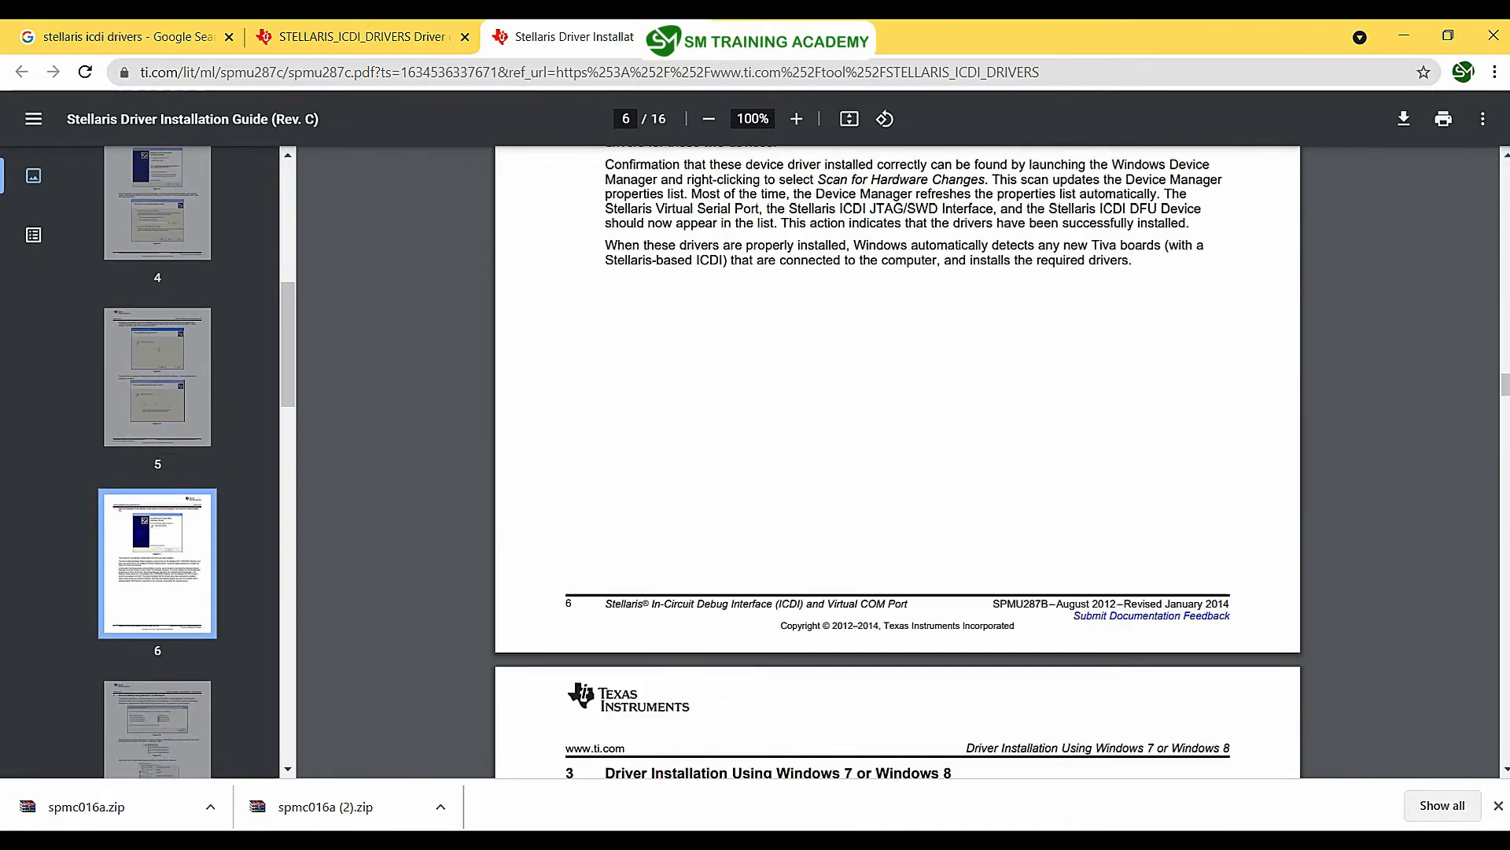
scroll(897, 465, up, 5)
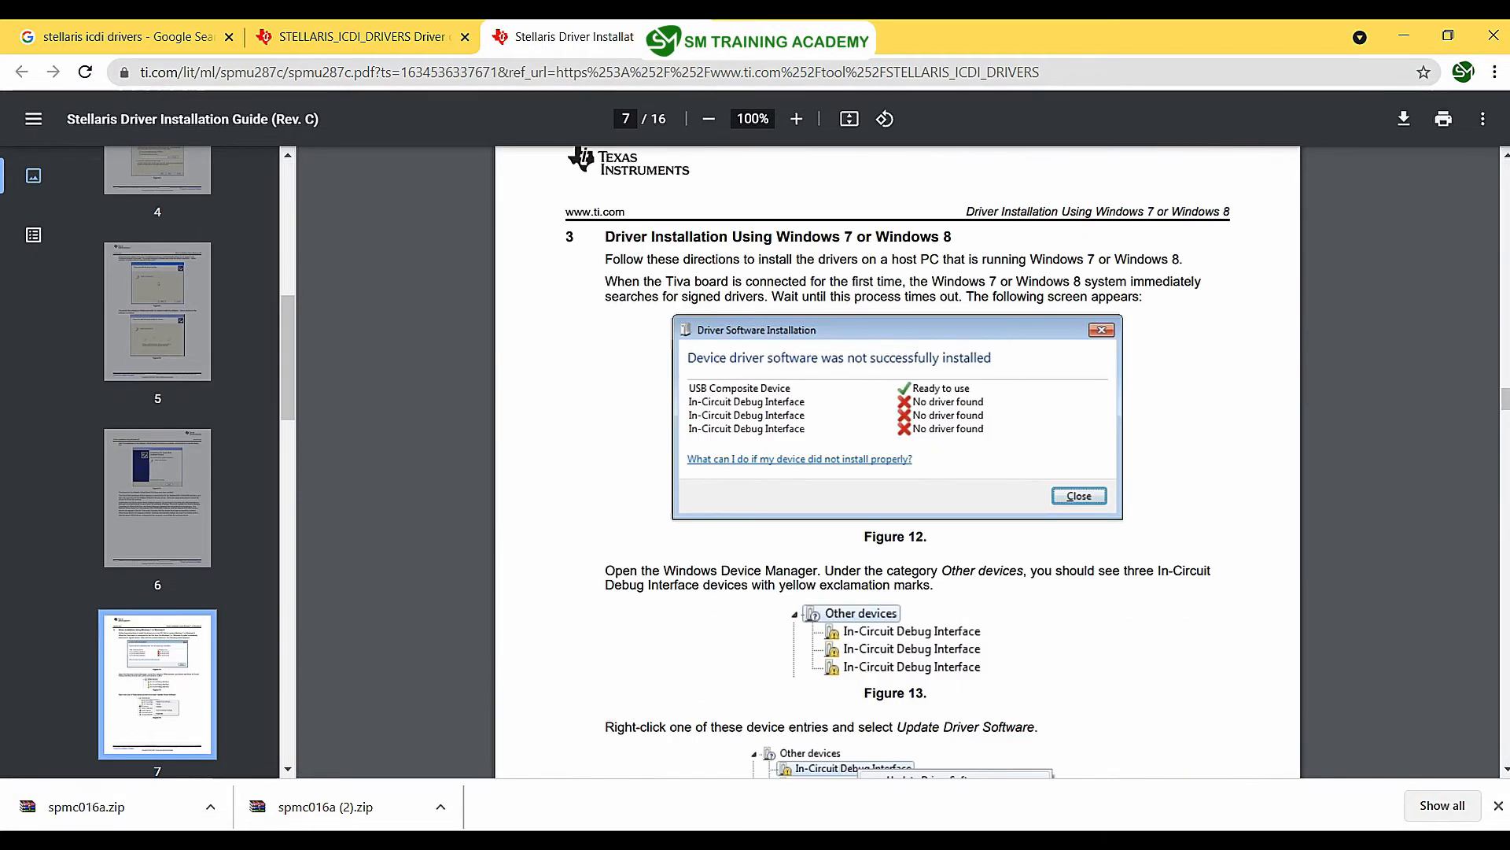
drag(604, 237, 951, 237)
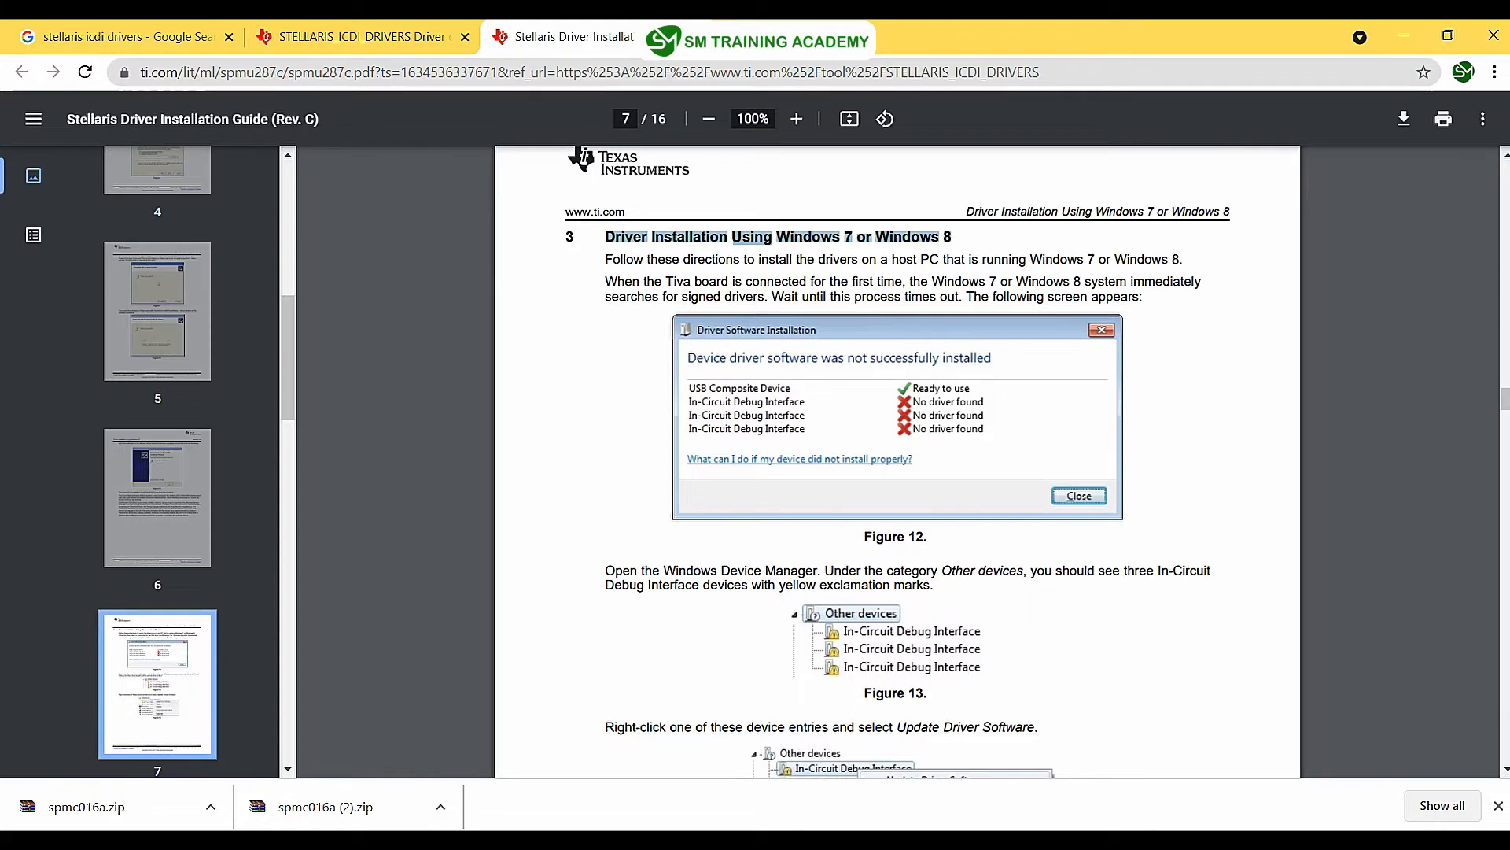
Read the guide's Windows 7 or Windows 8 instructions from the Device Manager entries through browsing for the driver software.
scroll(897, 464, down, 1)
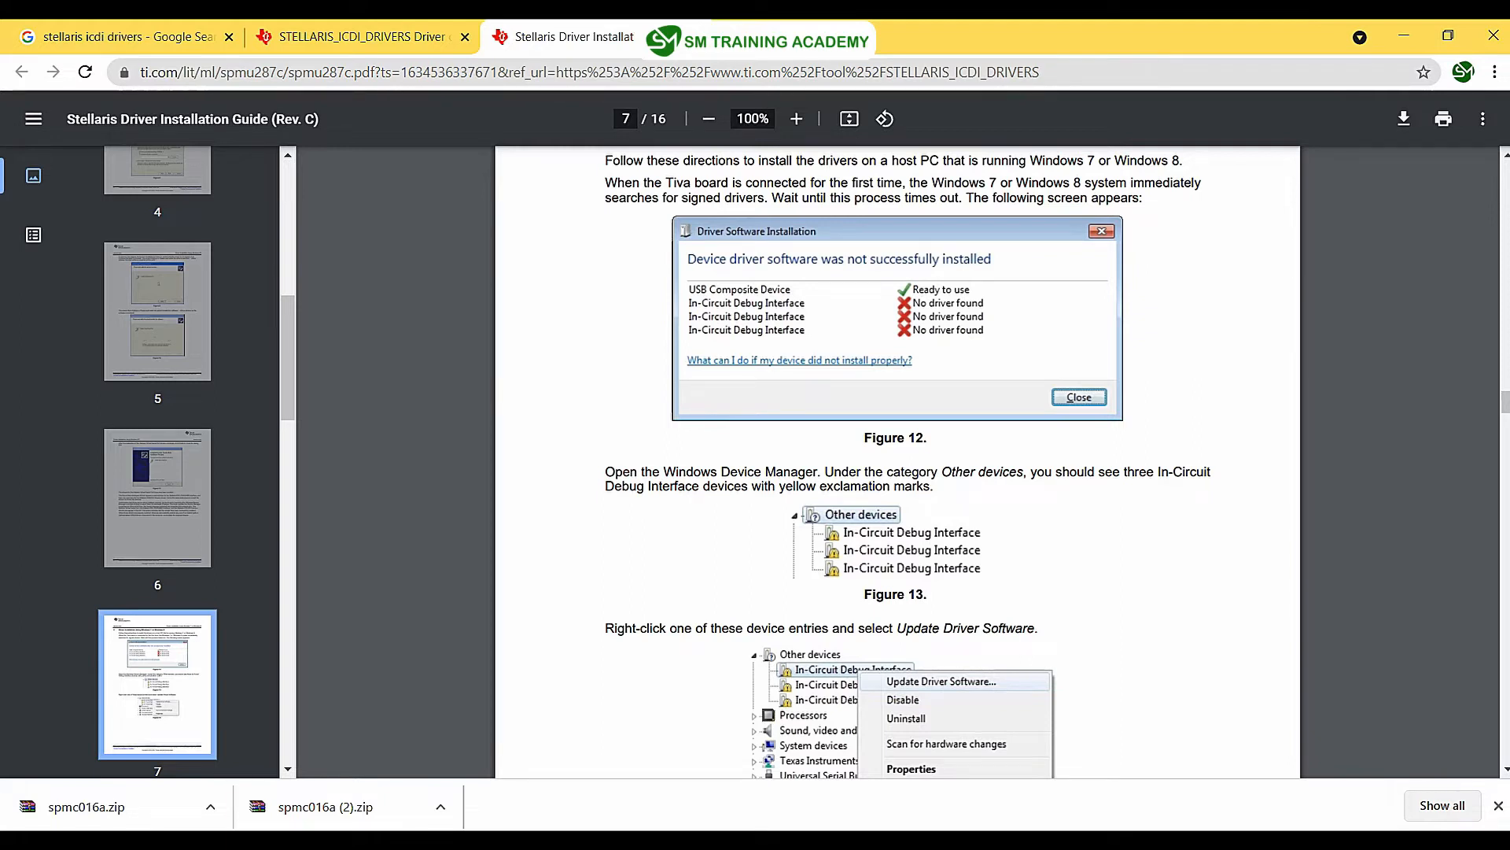
scroll(896, 462, down, 3)
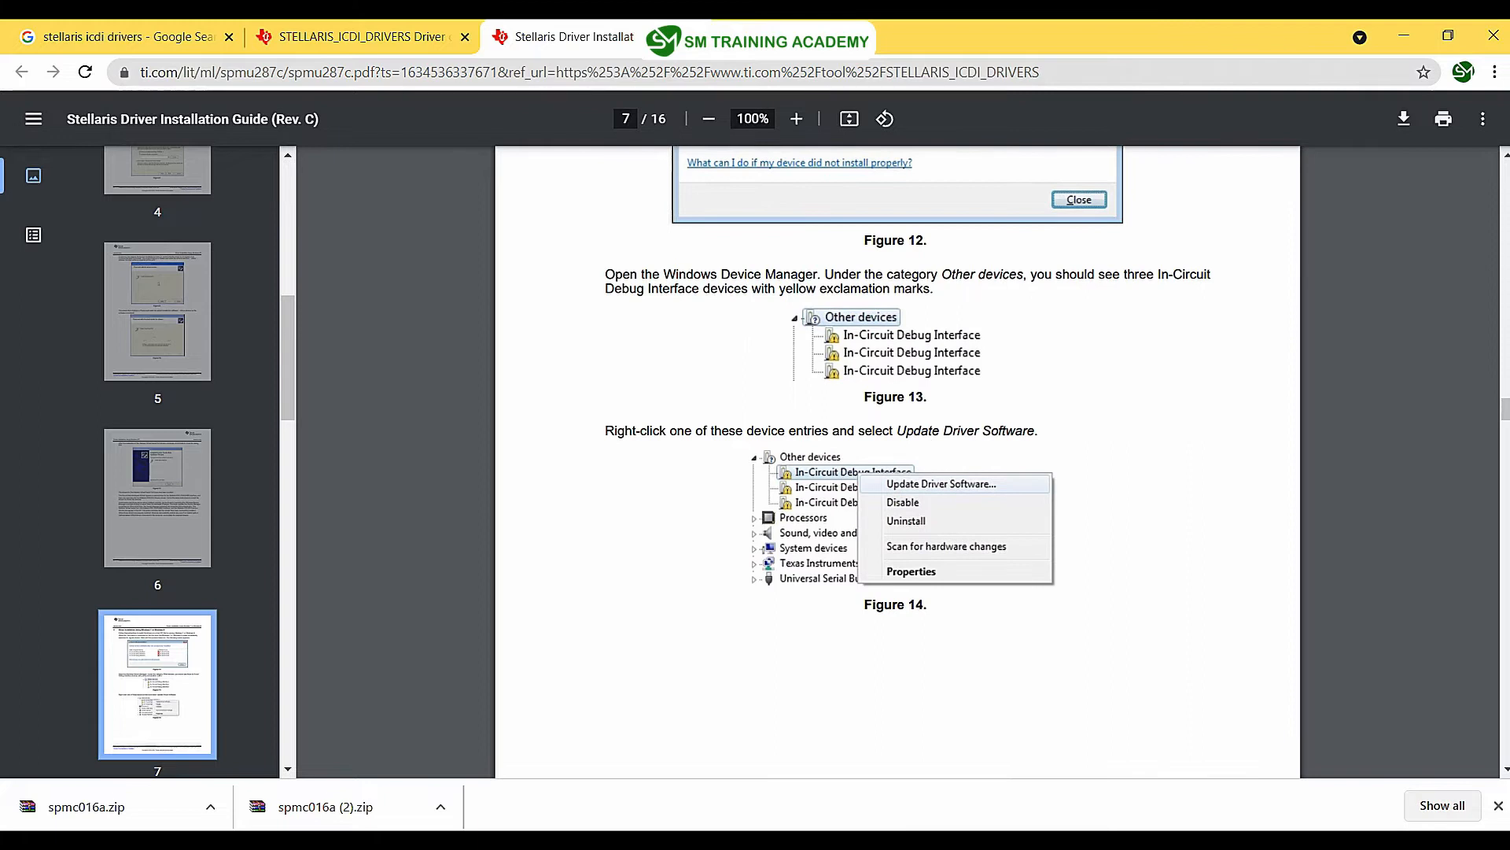
scroll(897, 462, down, 10)
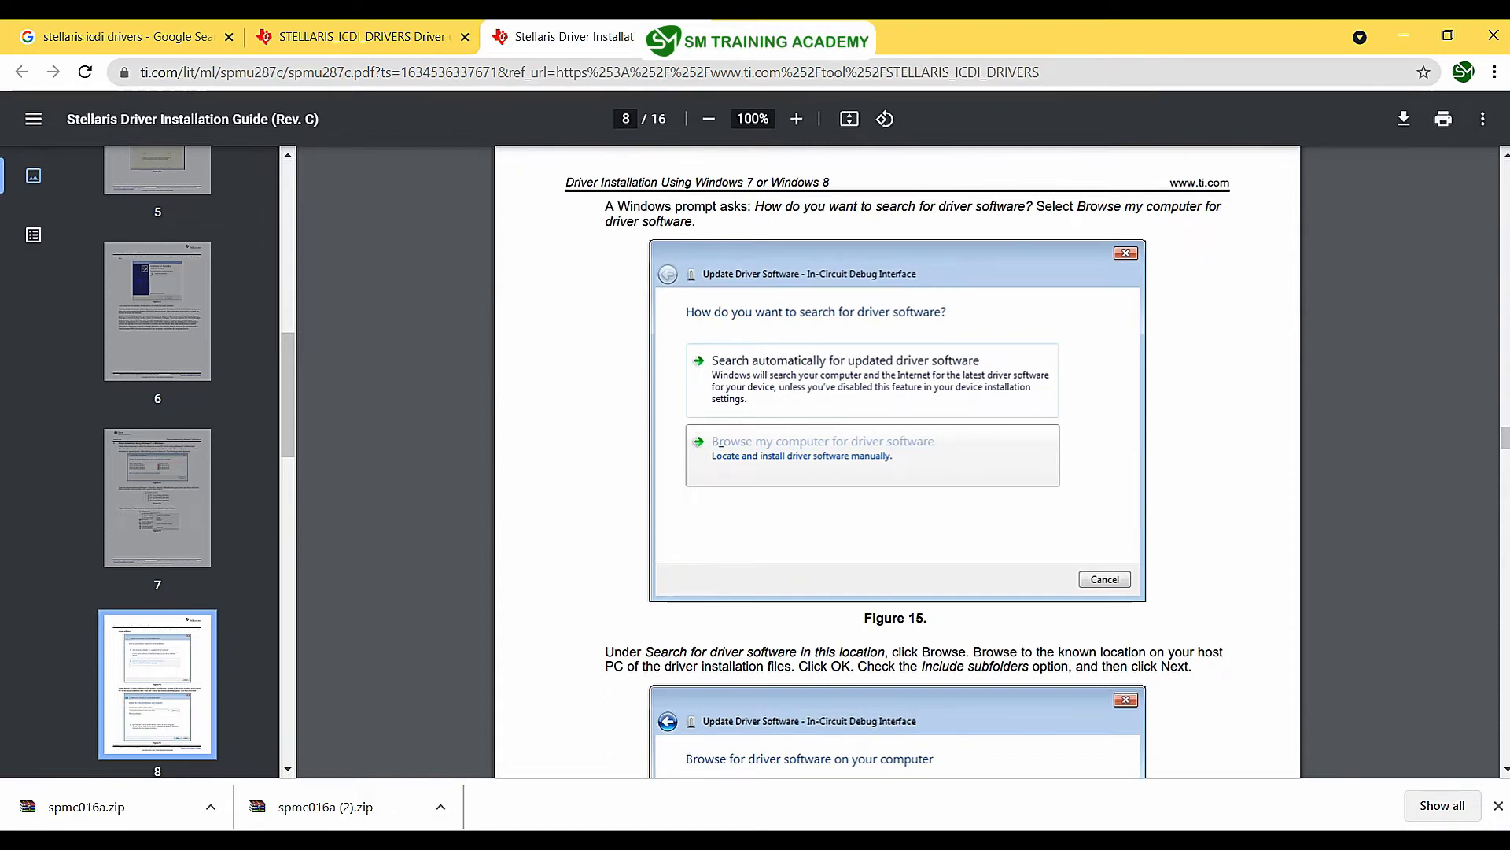
scroll(896, 464, down, 5)
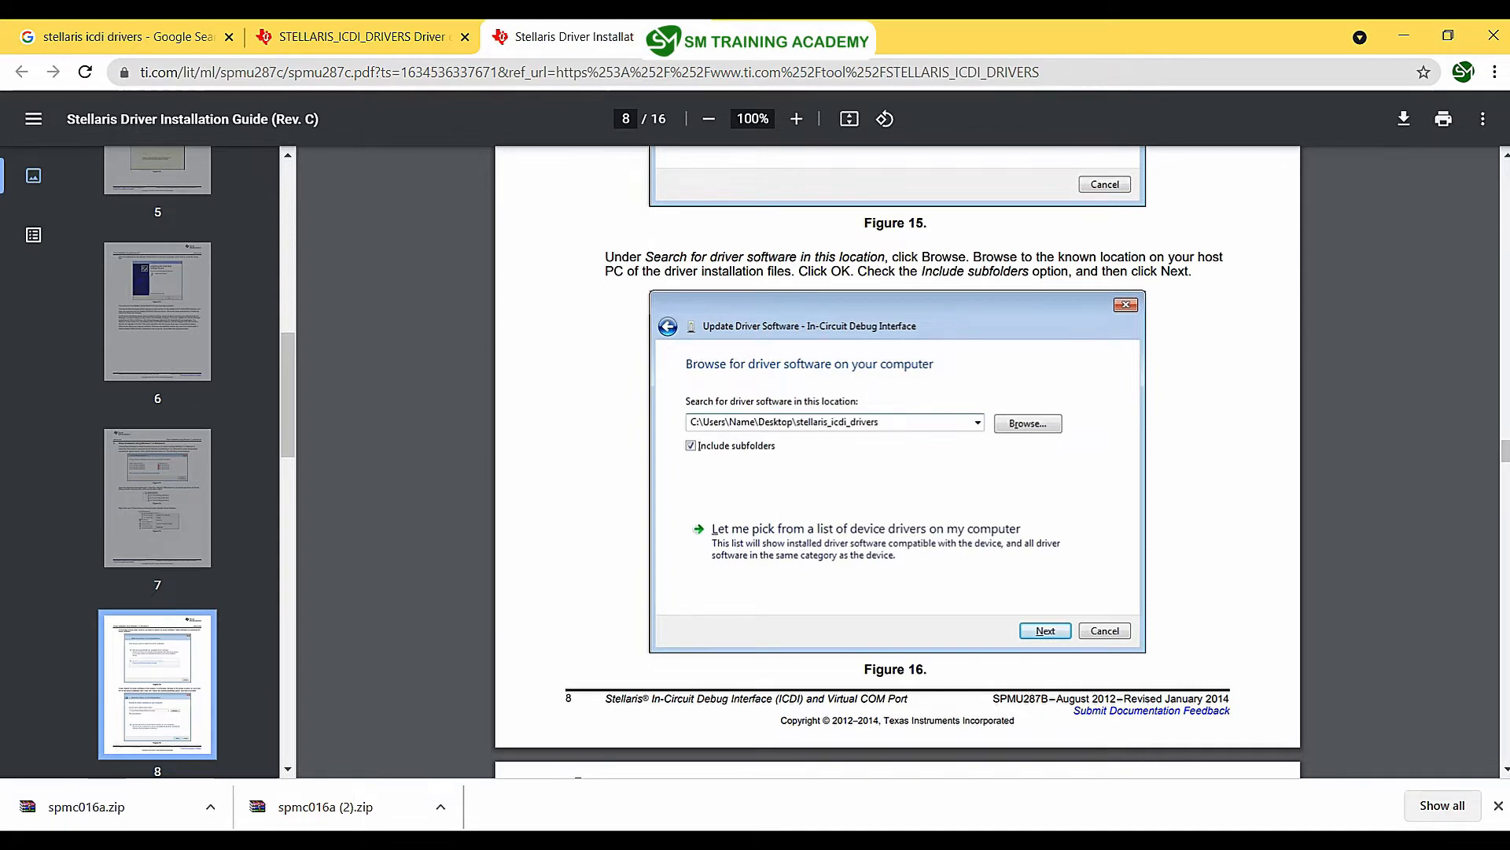
Switch to File Explorer to view the stellaris_icdi_drivers folder inside spmc016a, and return to the installation guide.
click(463, 841)
click(675, 771)
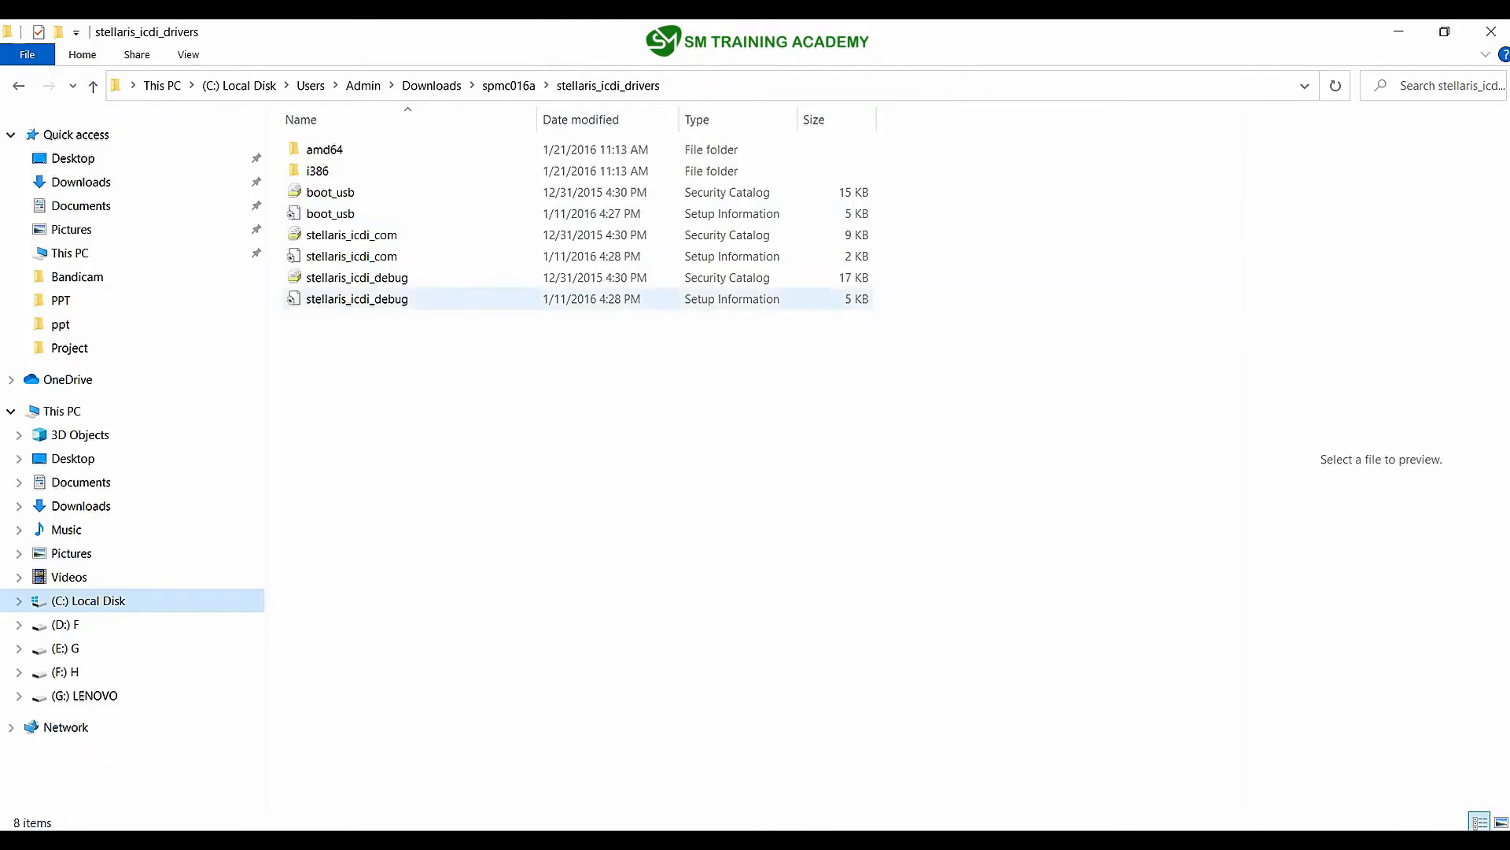
click(508, 85)
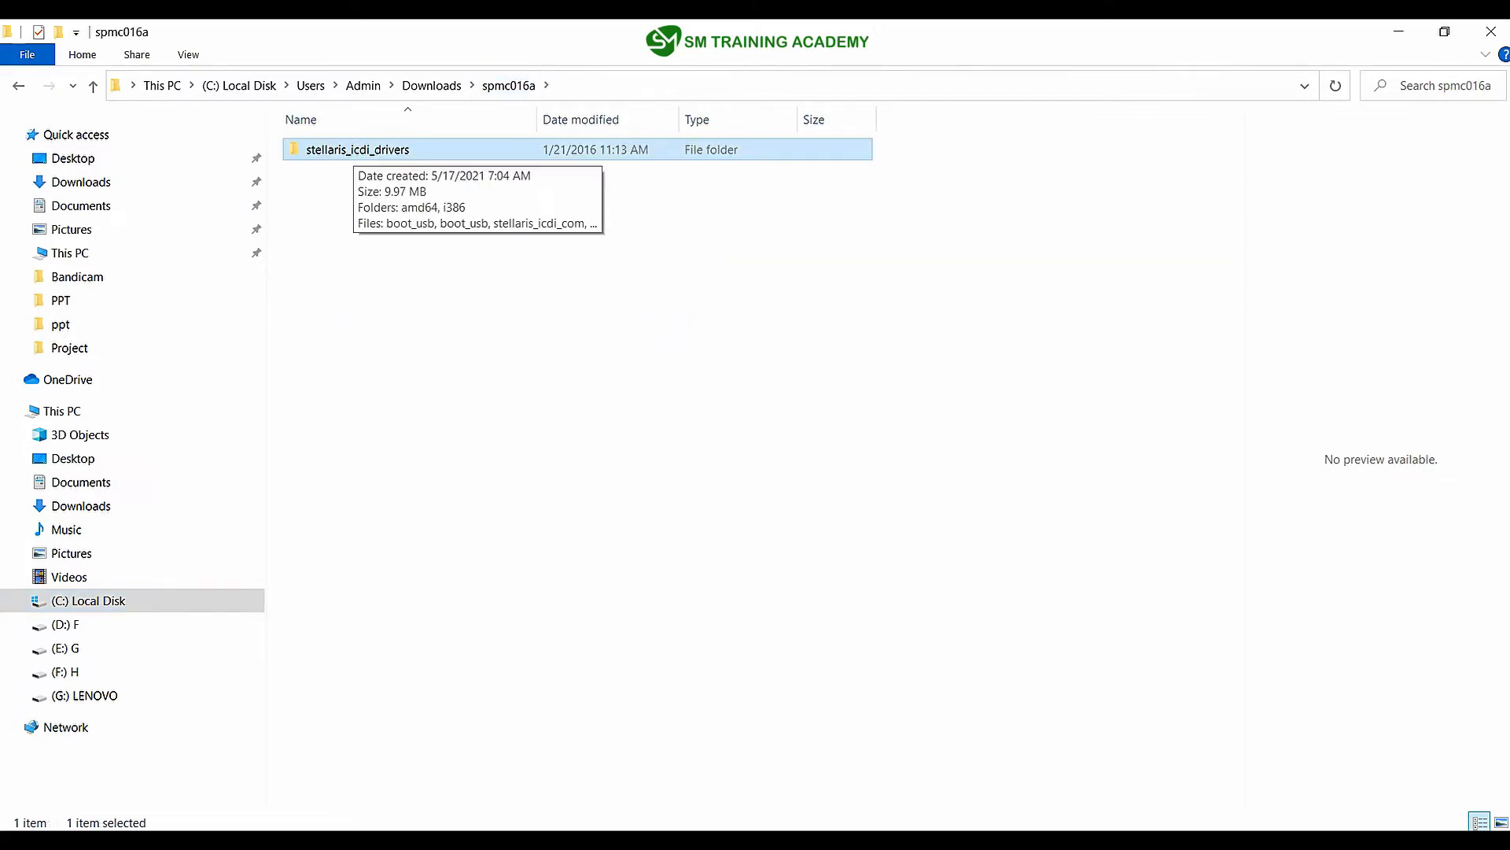
key(alt+Tab)
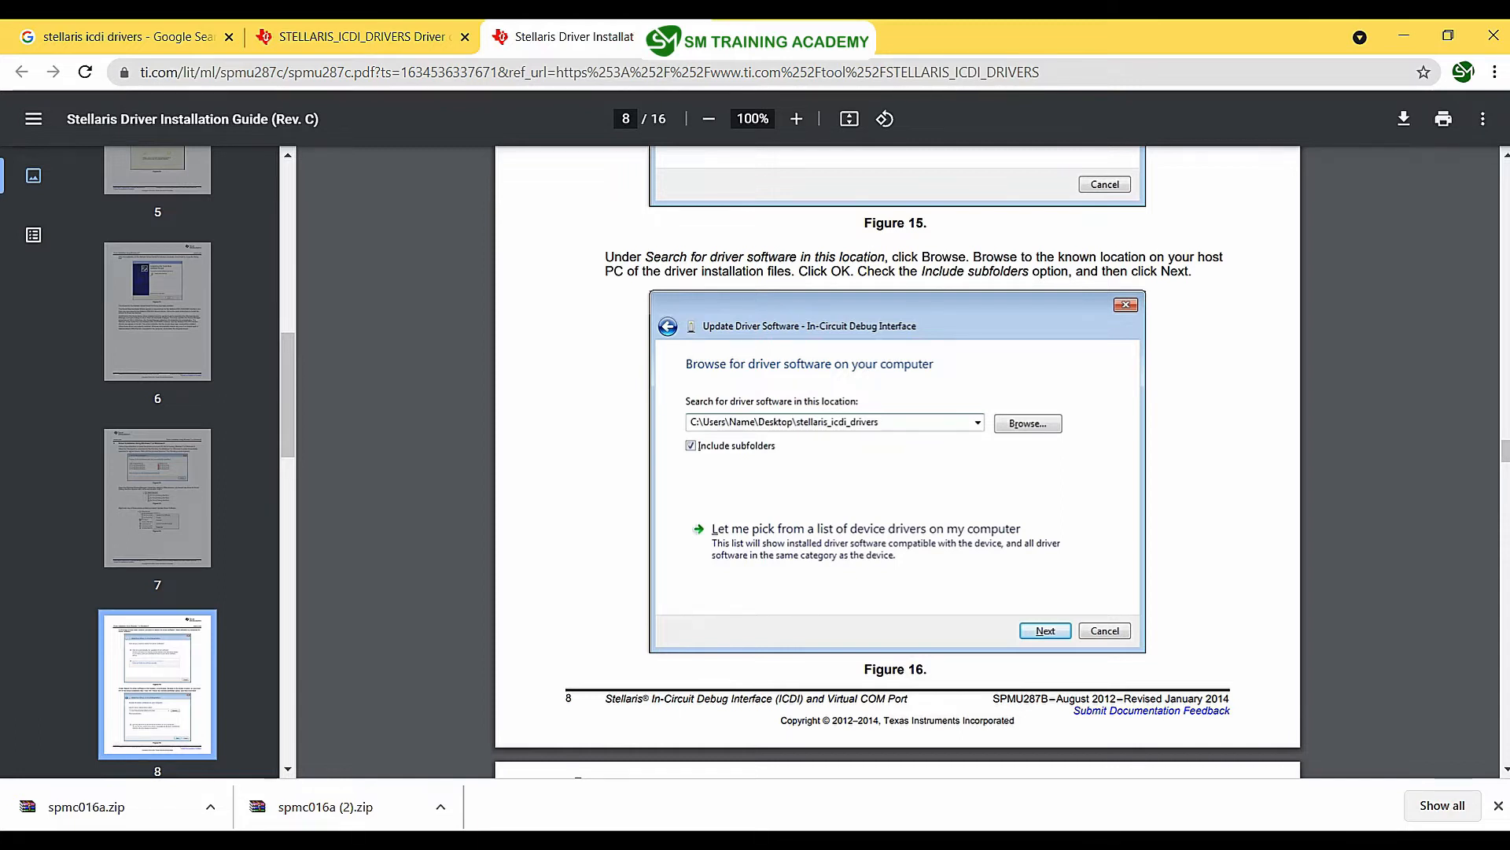
Read the guide's remaining steps on the driver search, the unverified publisher warning and the completed installation.
scroll(897, 461, down, 4)
scroll(897, 462, up, 3)
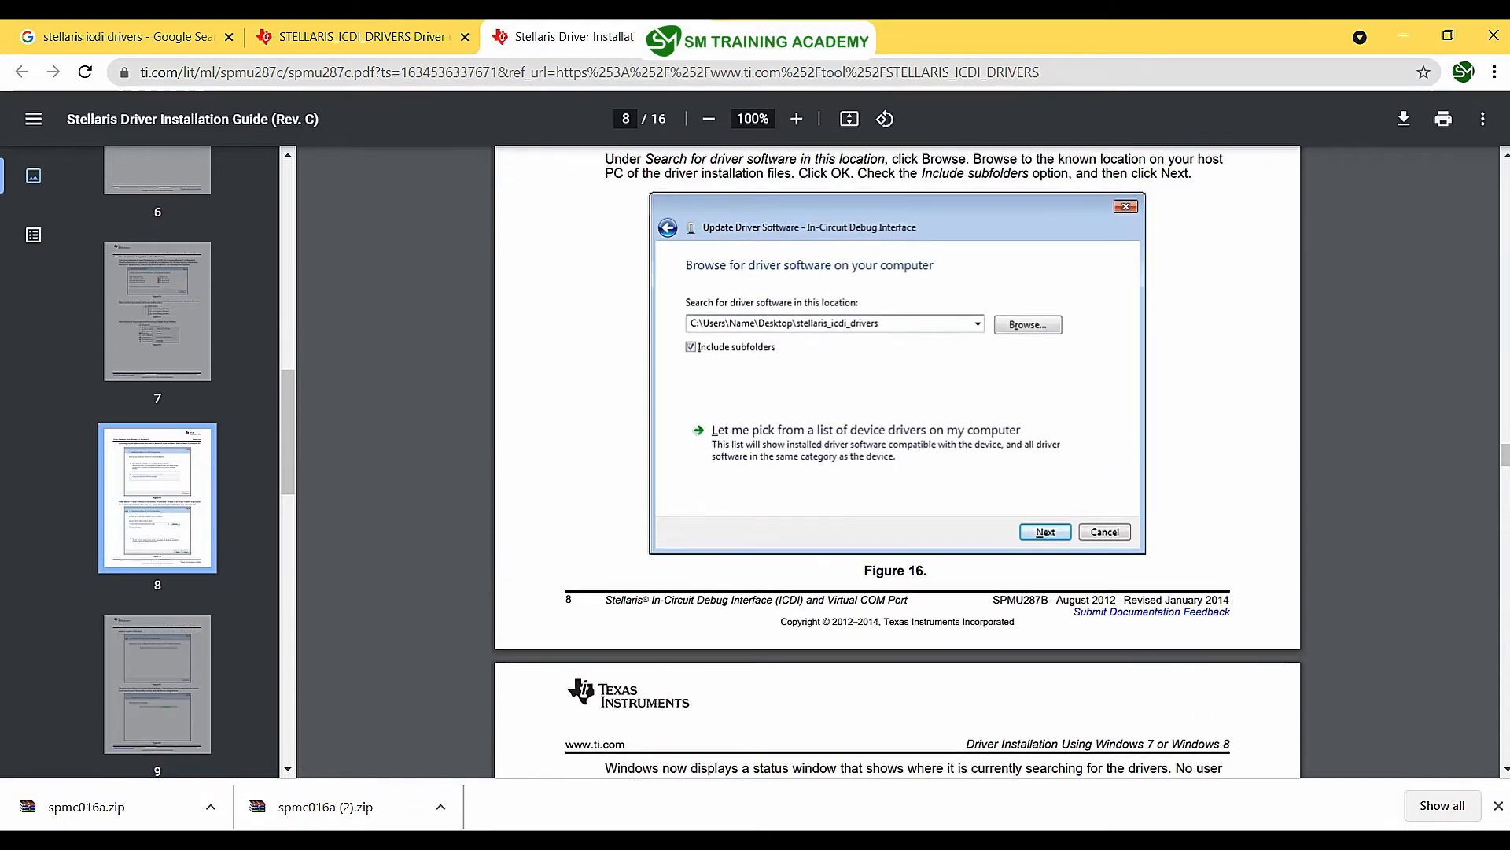
scroll(897, 462, down, 6)
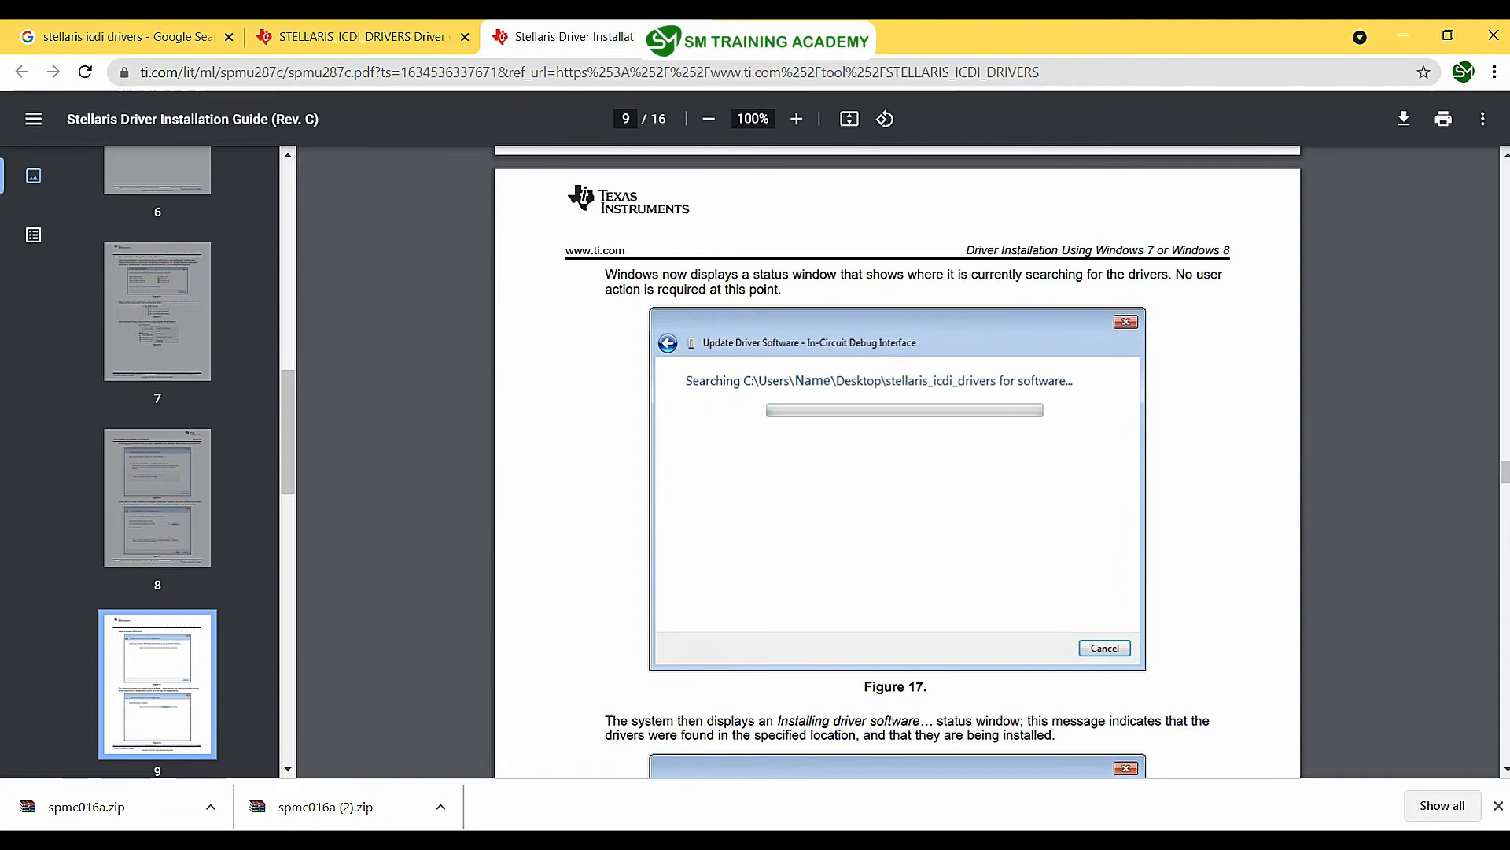
scroll(896, 461, down, 10)
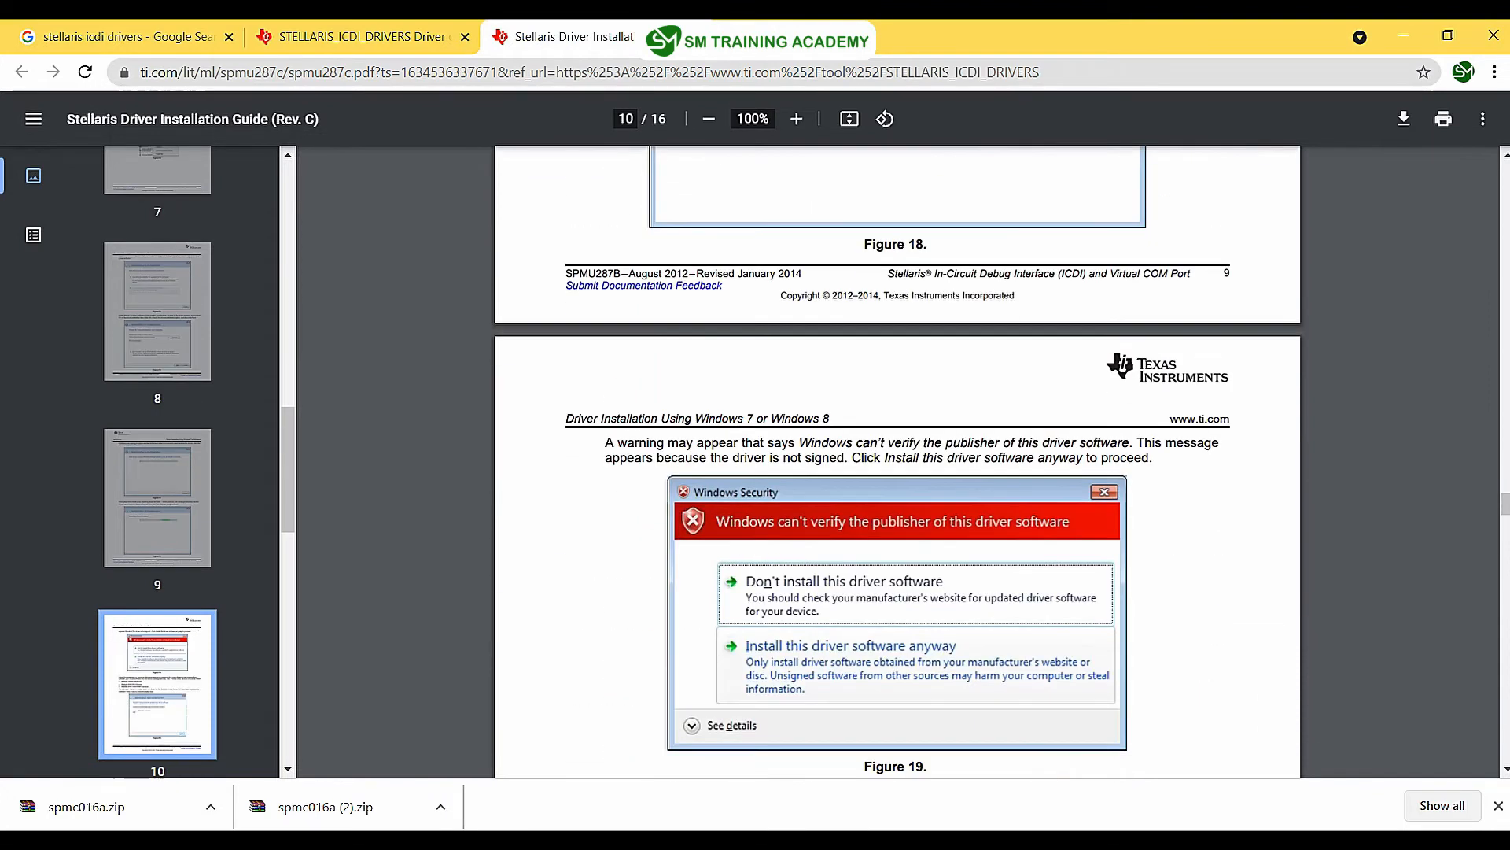
scroll(897, 462, down, 1)
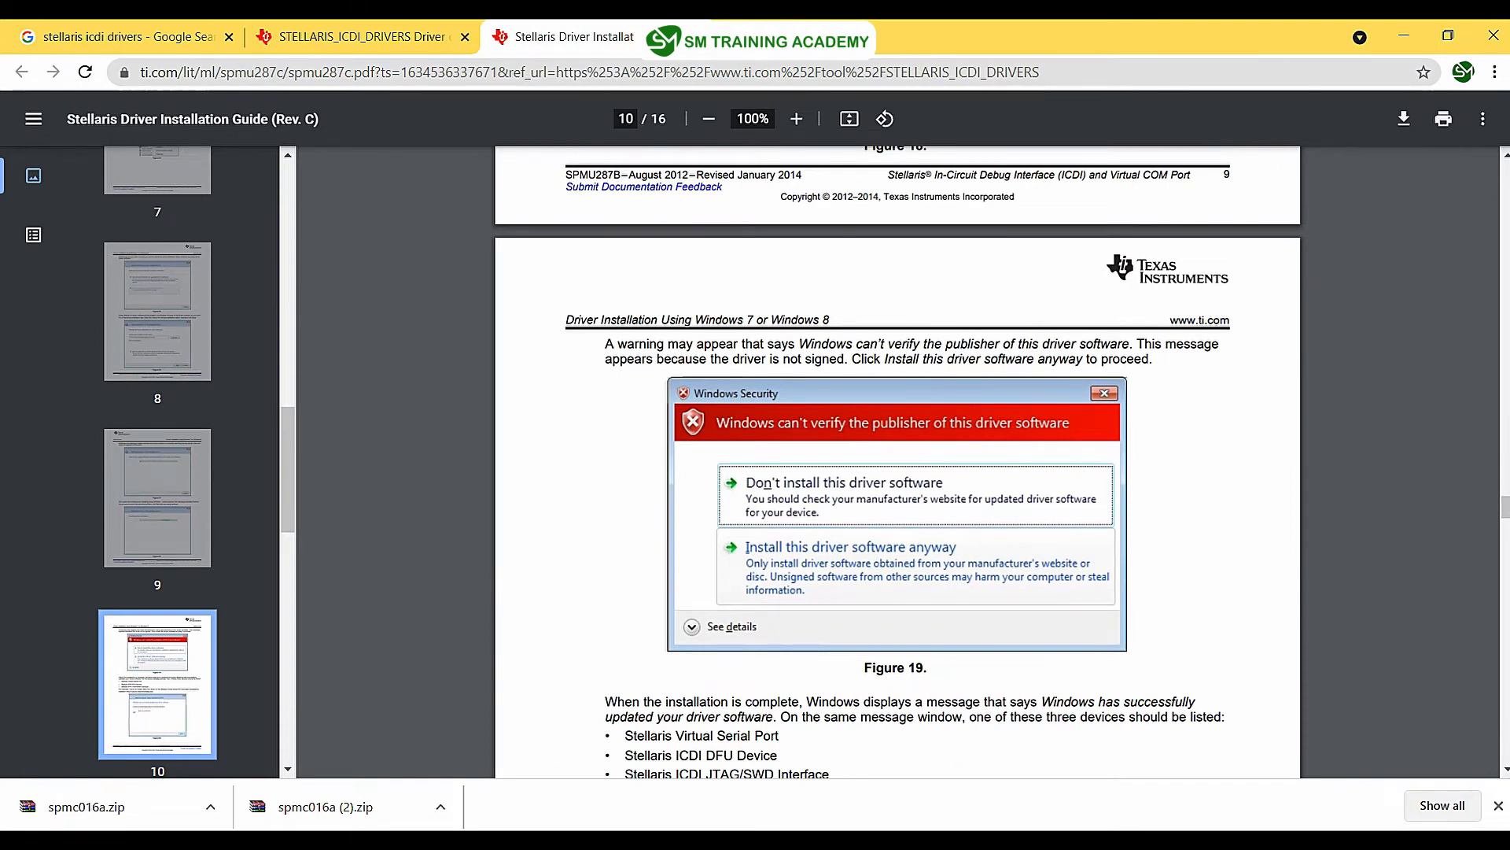
scroll(897, 462, down, 3)
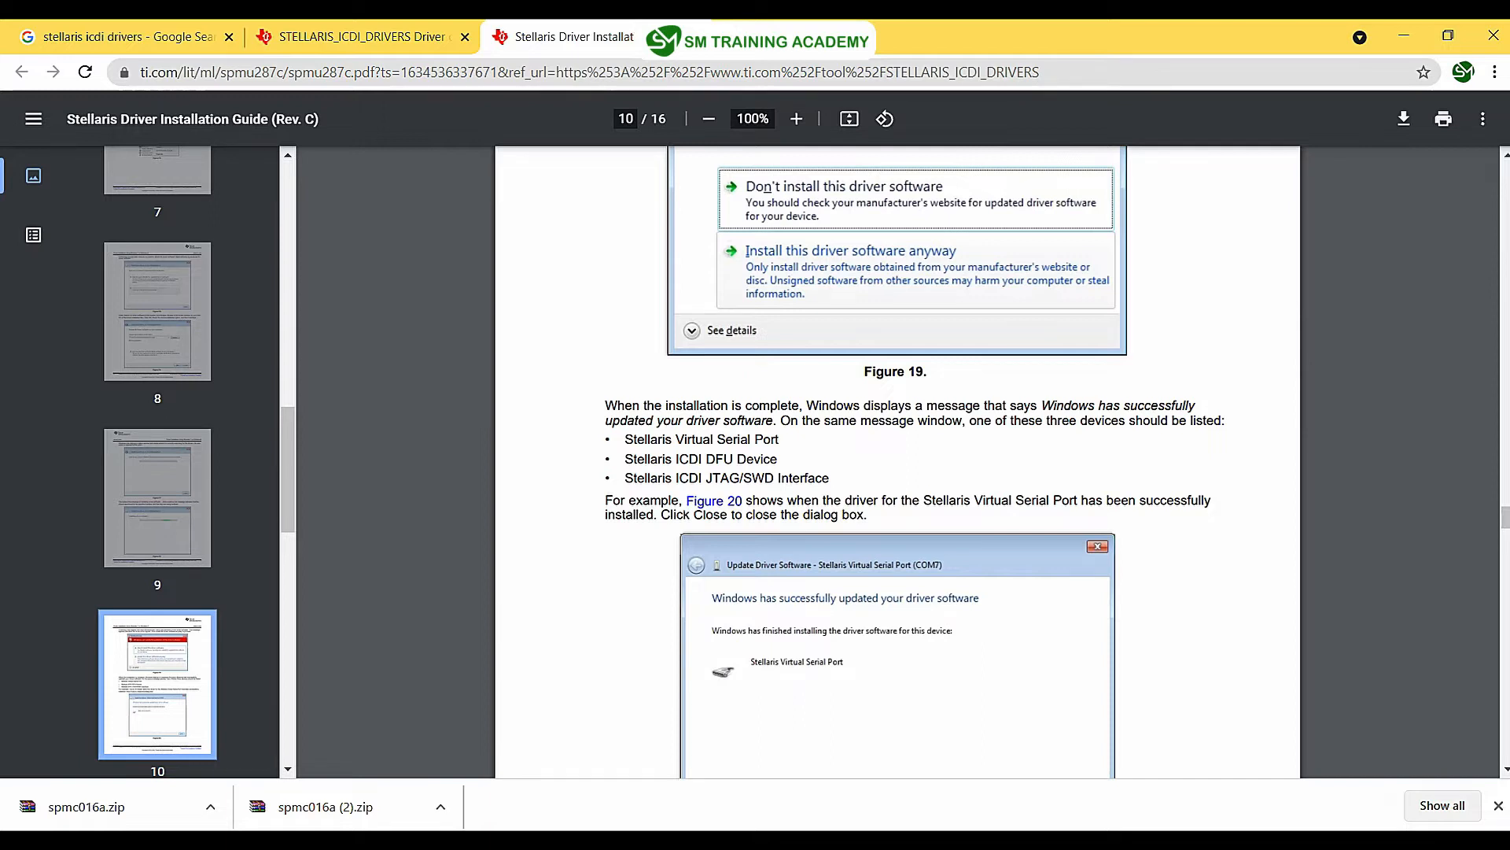
Check Device Manager for the USB Serial Device, Stellaris ICDI DFU Device and Stellaris ICDI JTAG/SWD Interface, and minimize it.
key(alt+Tab)
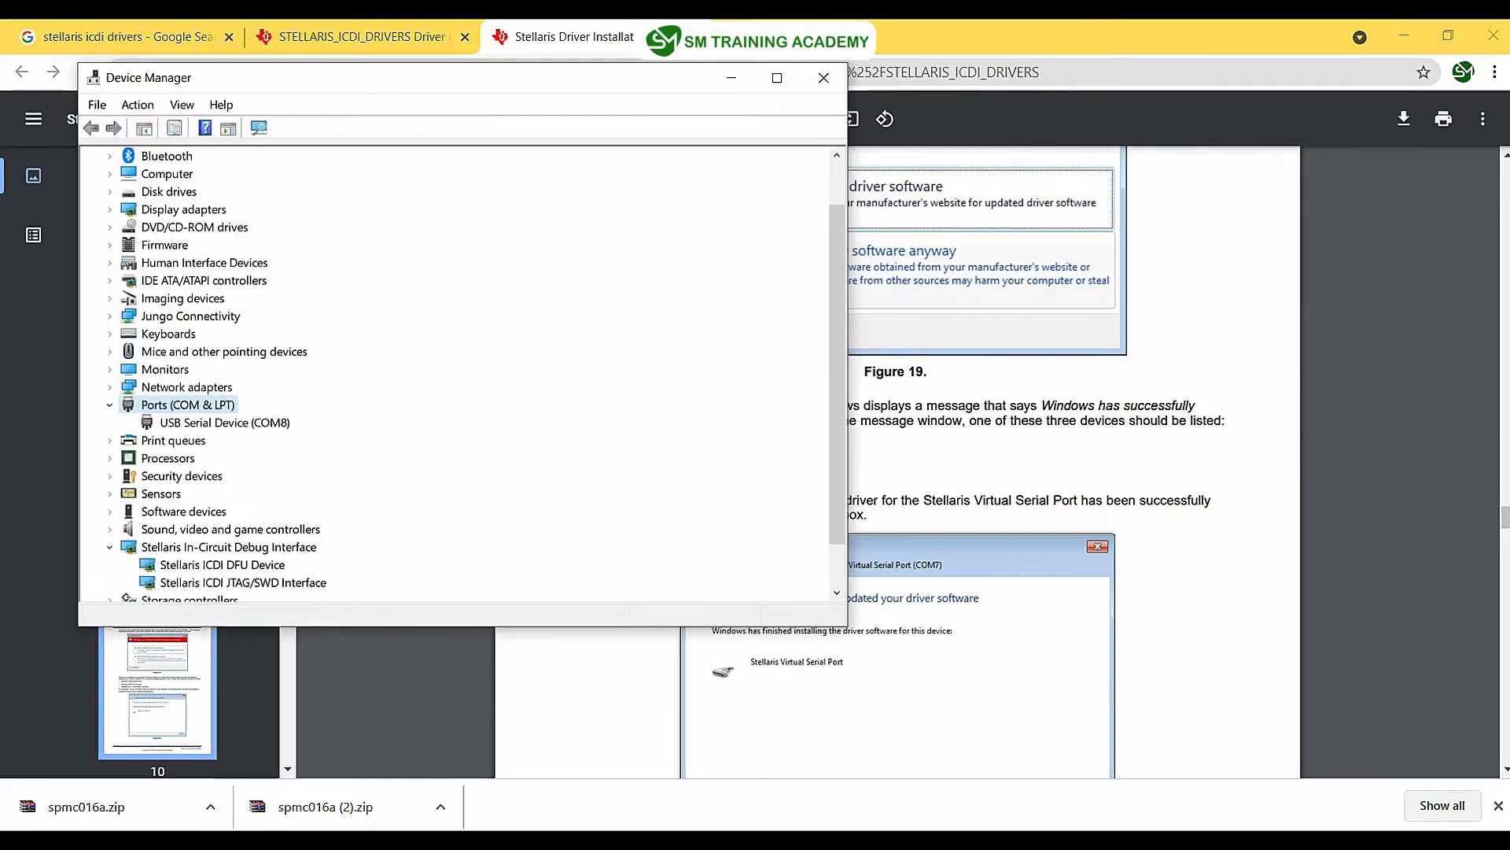
click(225, 423)
scroll(456, 374, down, 1)
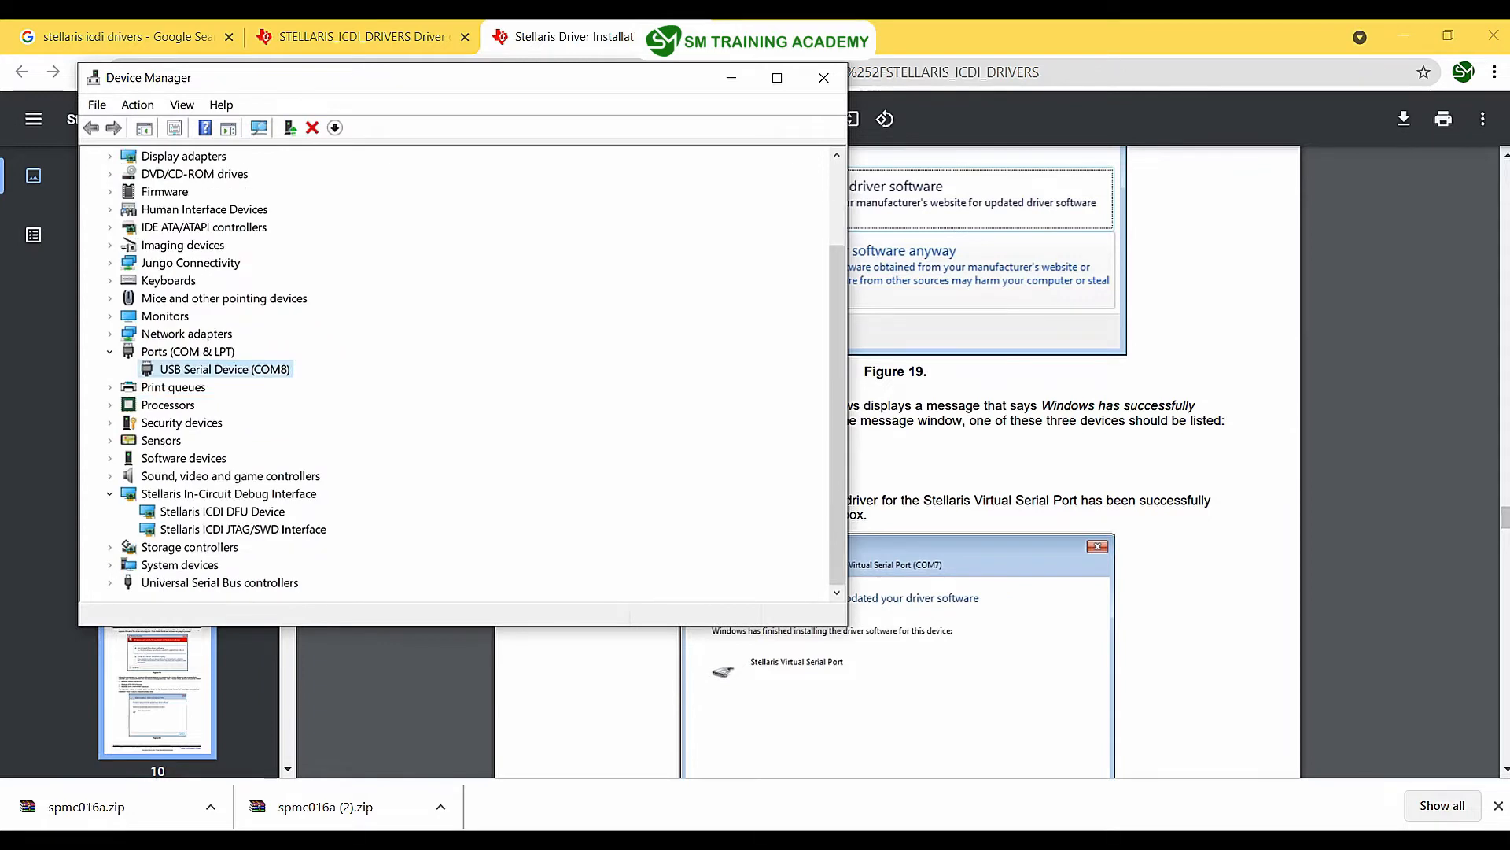
click(222, 511)
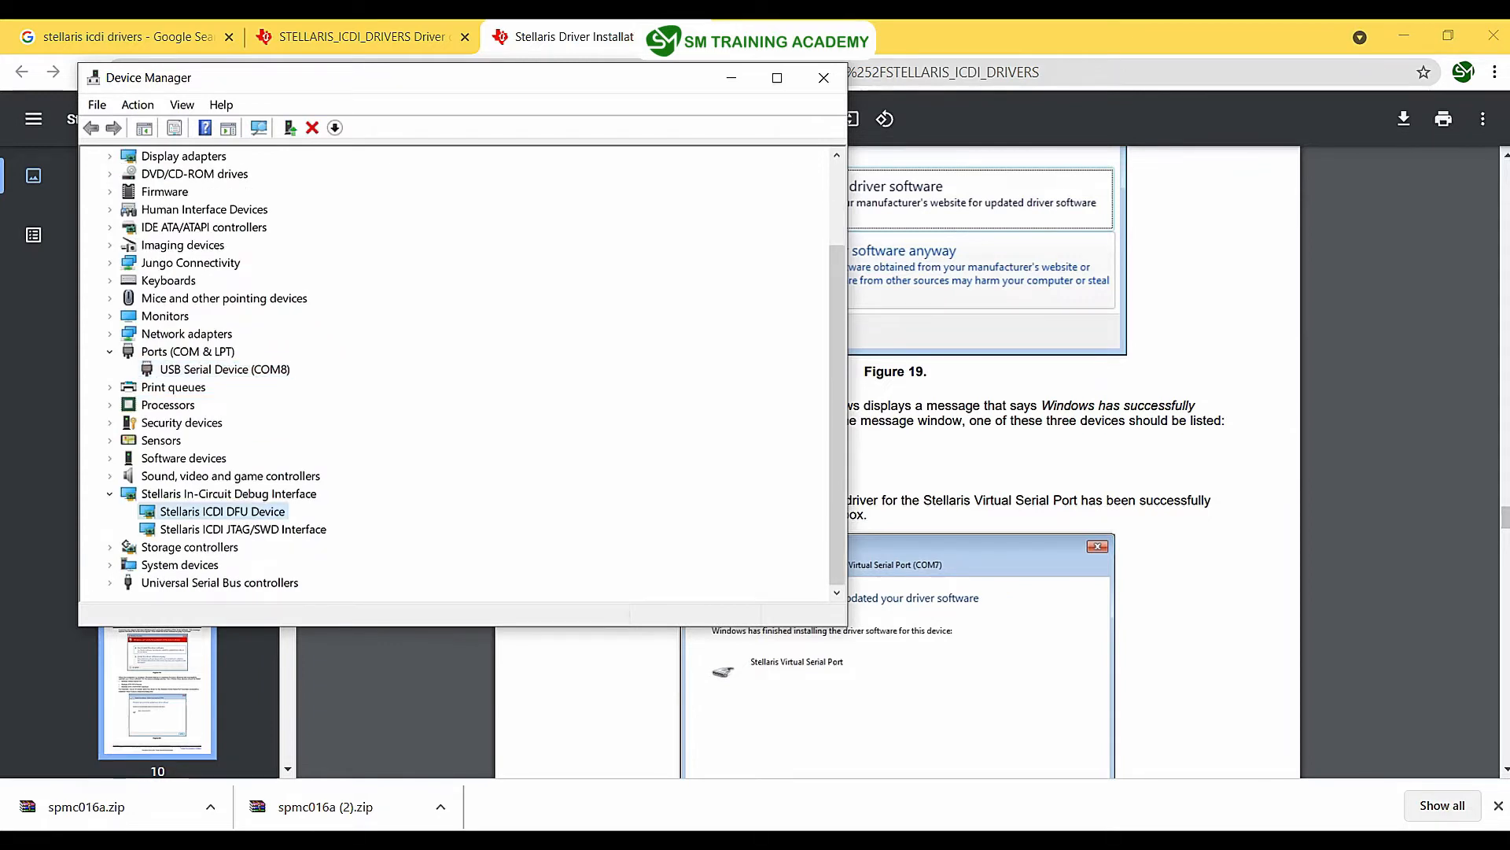
click(242, 530)
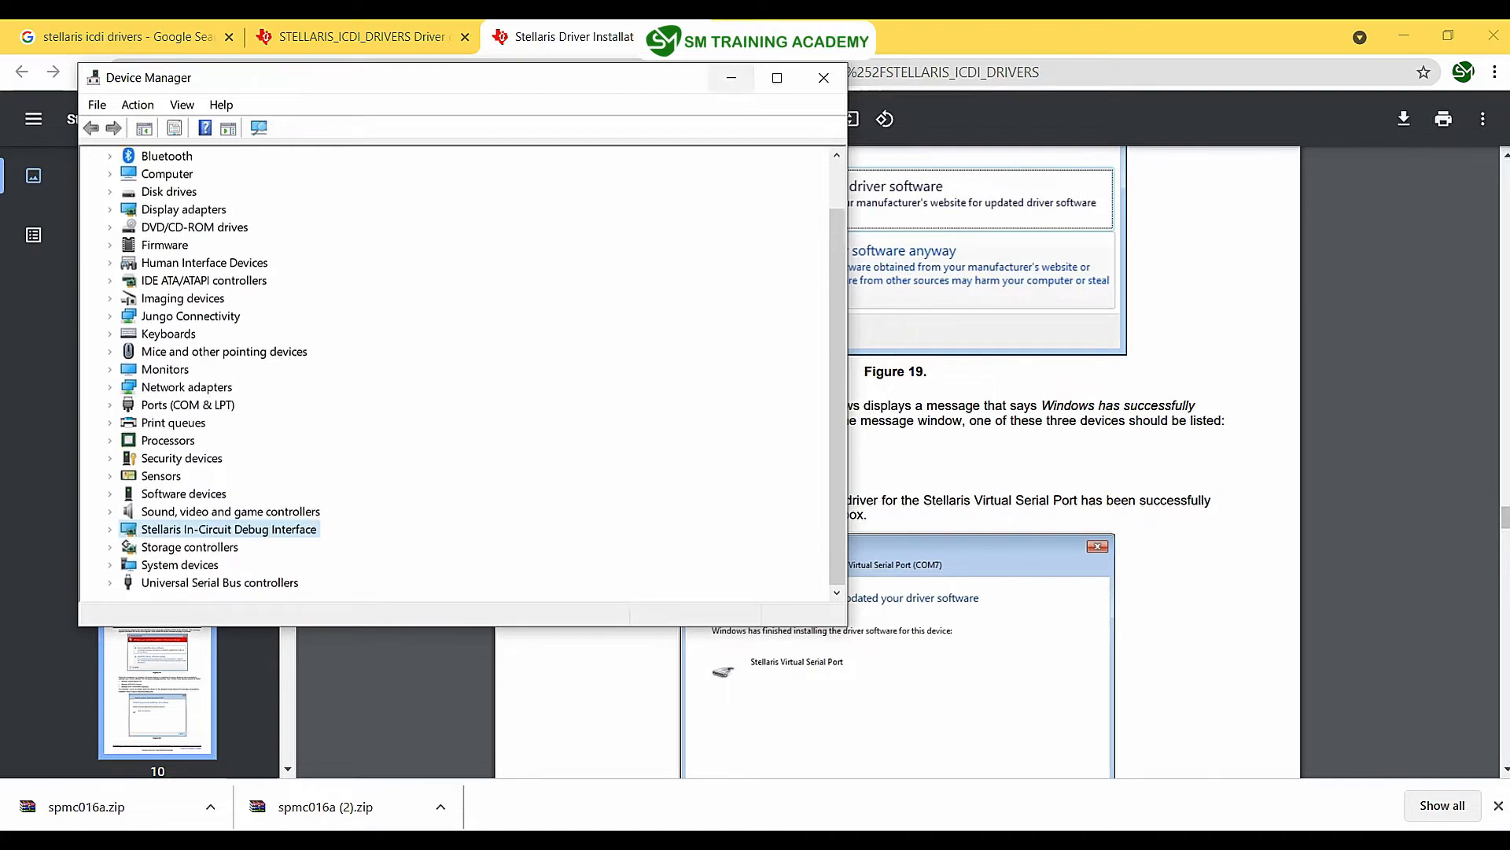
click(732, 77)
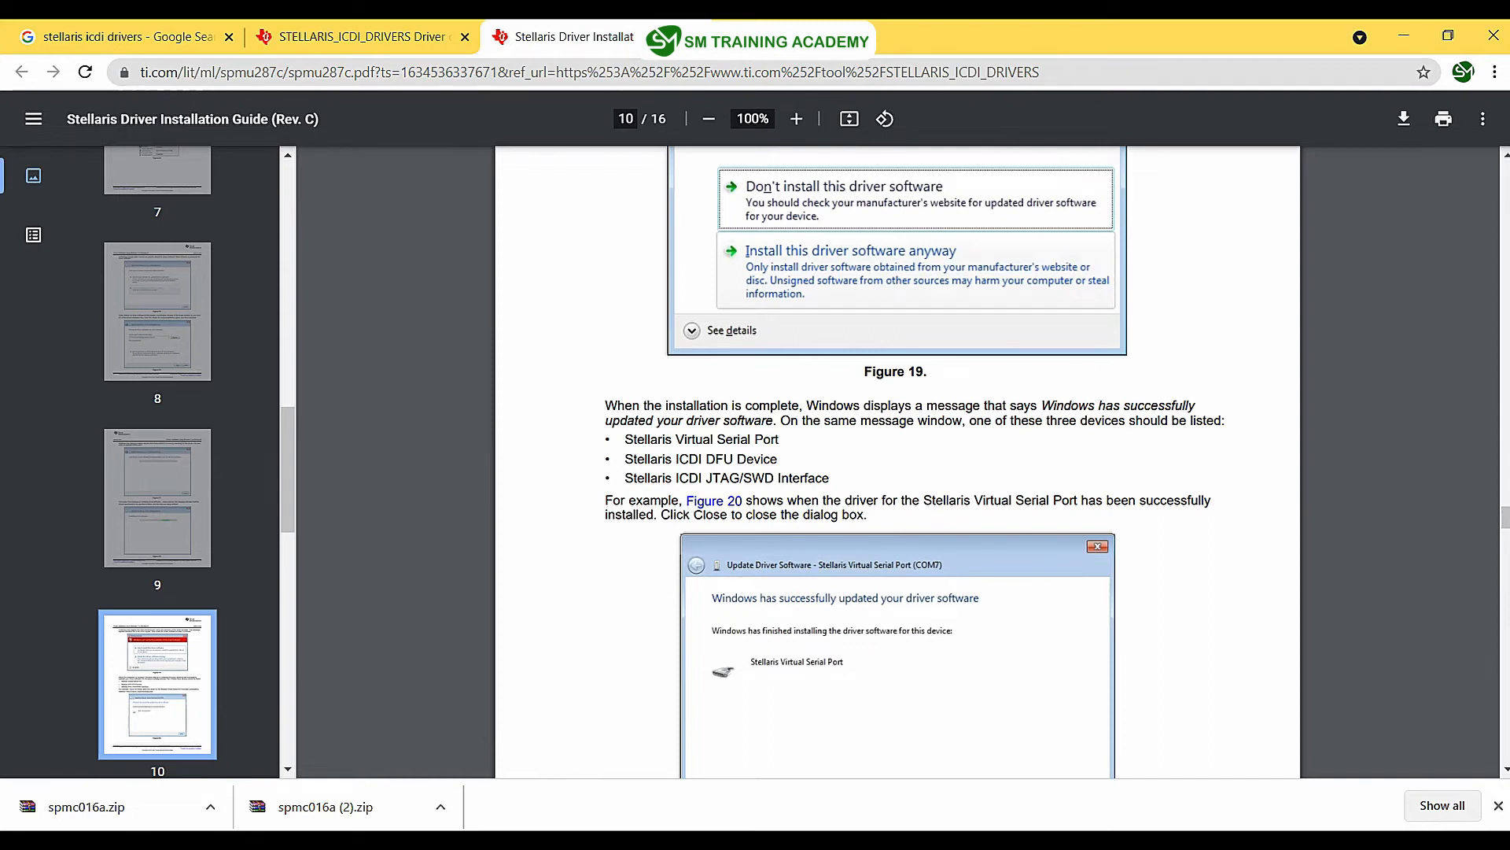
Search for Keil from the desktop and launch Keil uVision5.
click(352, 37)
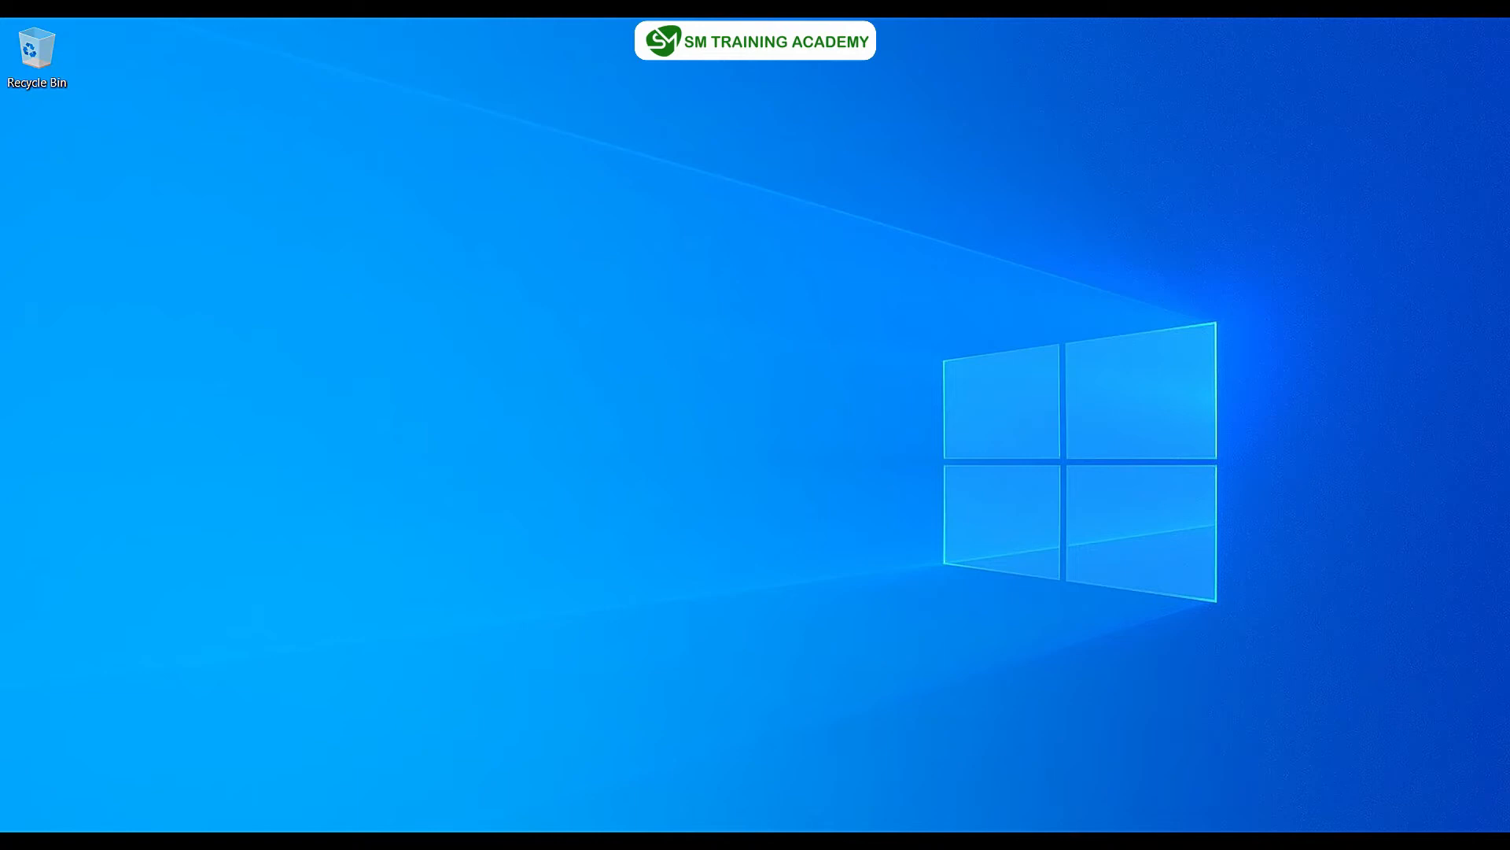
key(super)
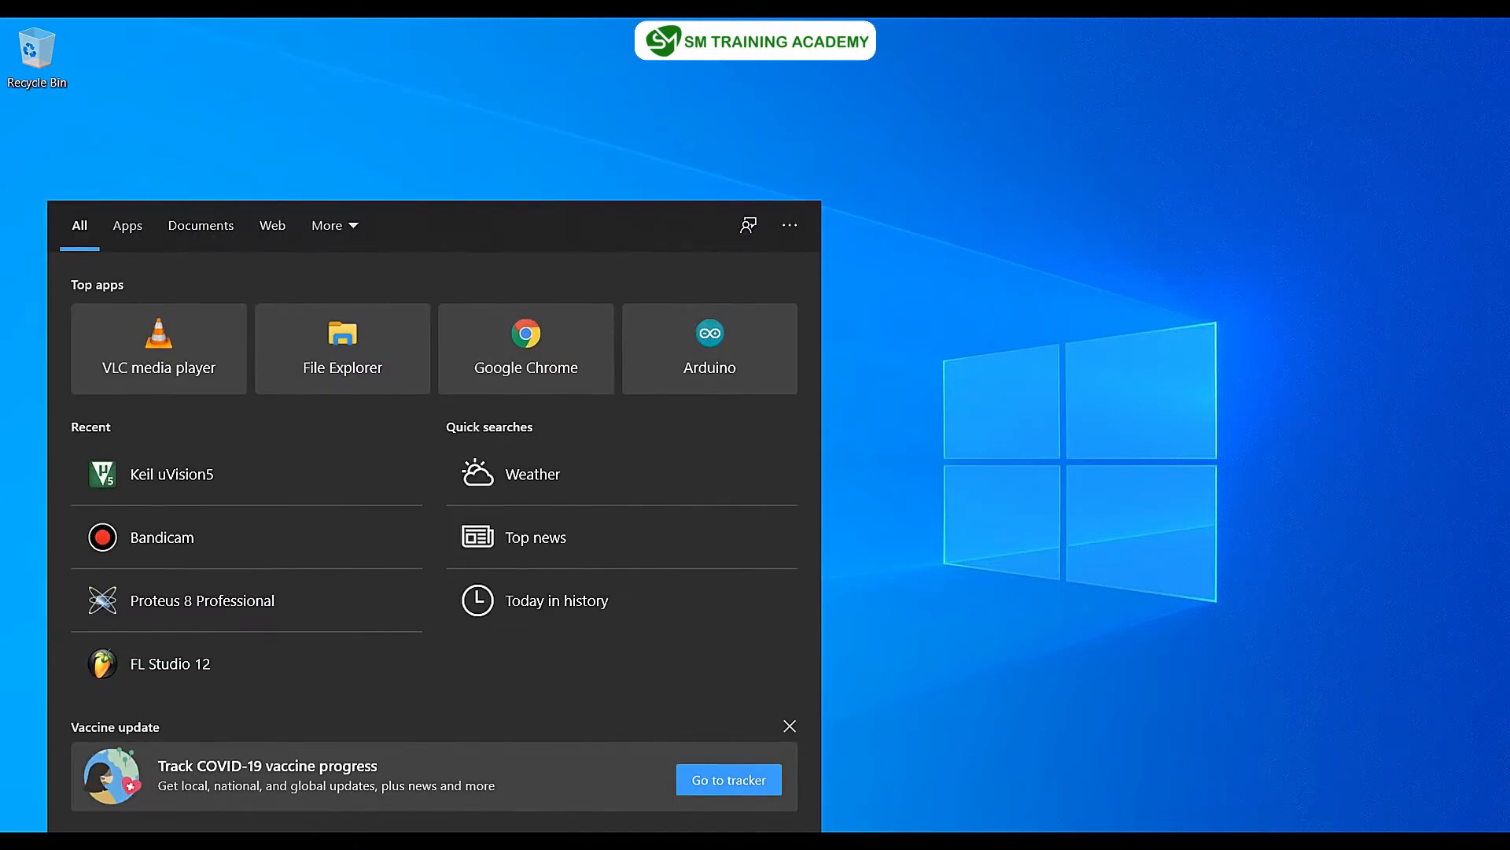
text(keil)
key(Return)
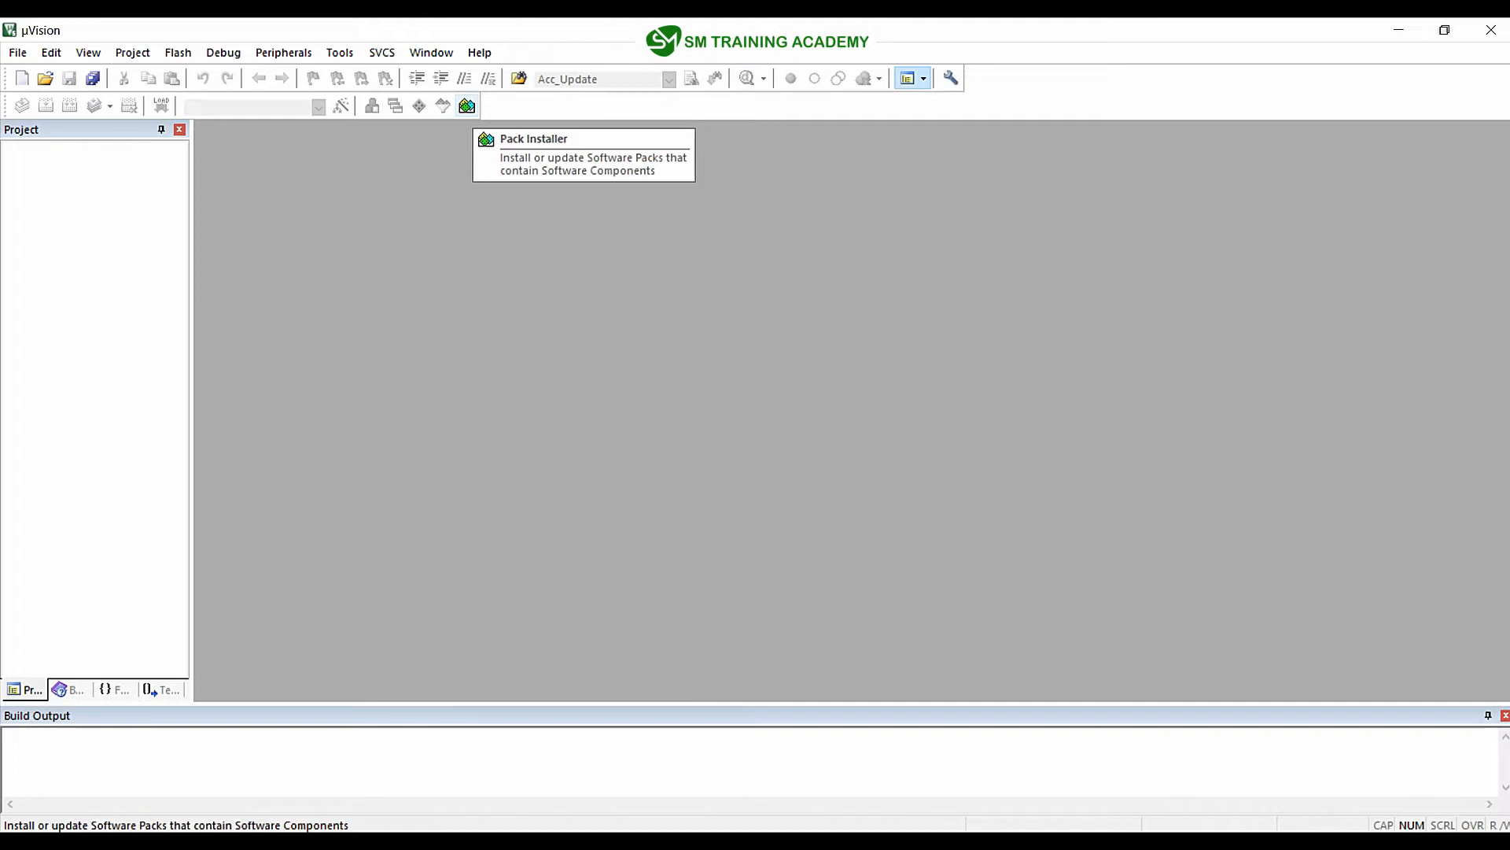
Open the Pack Installer, dismiss its welcome message, and expand the Texas Instruments device family.
click(467, 106)
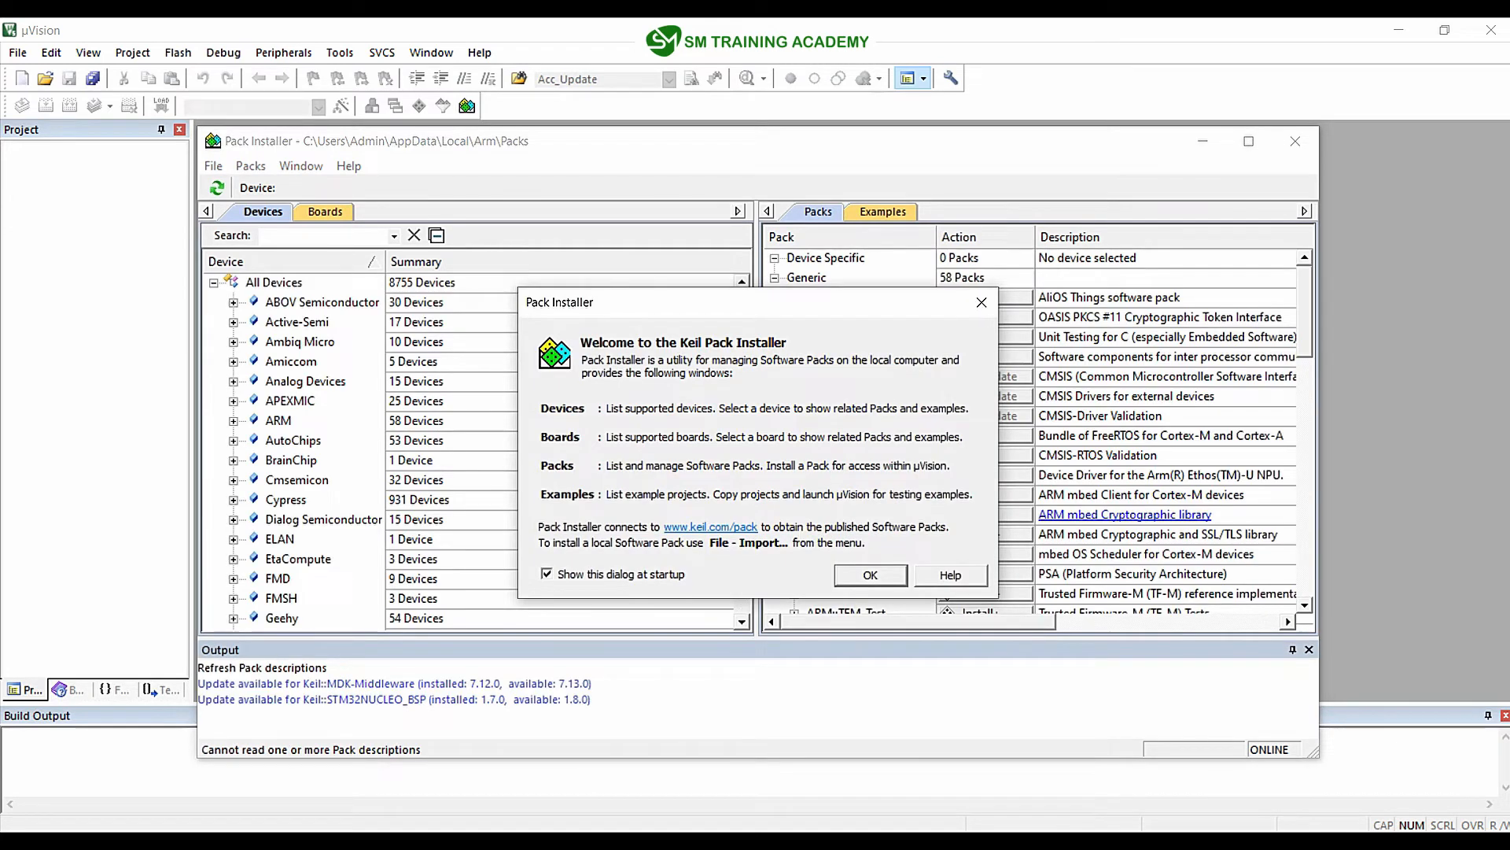
key(Return)
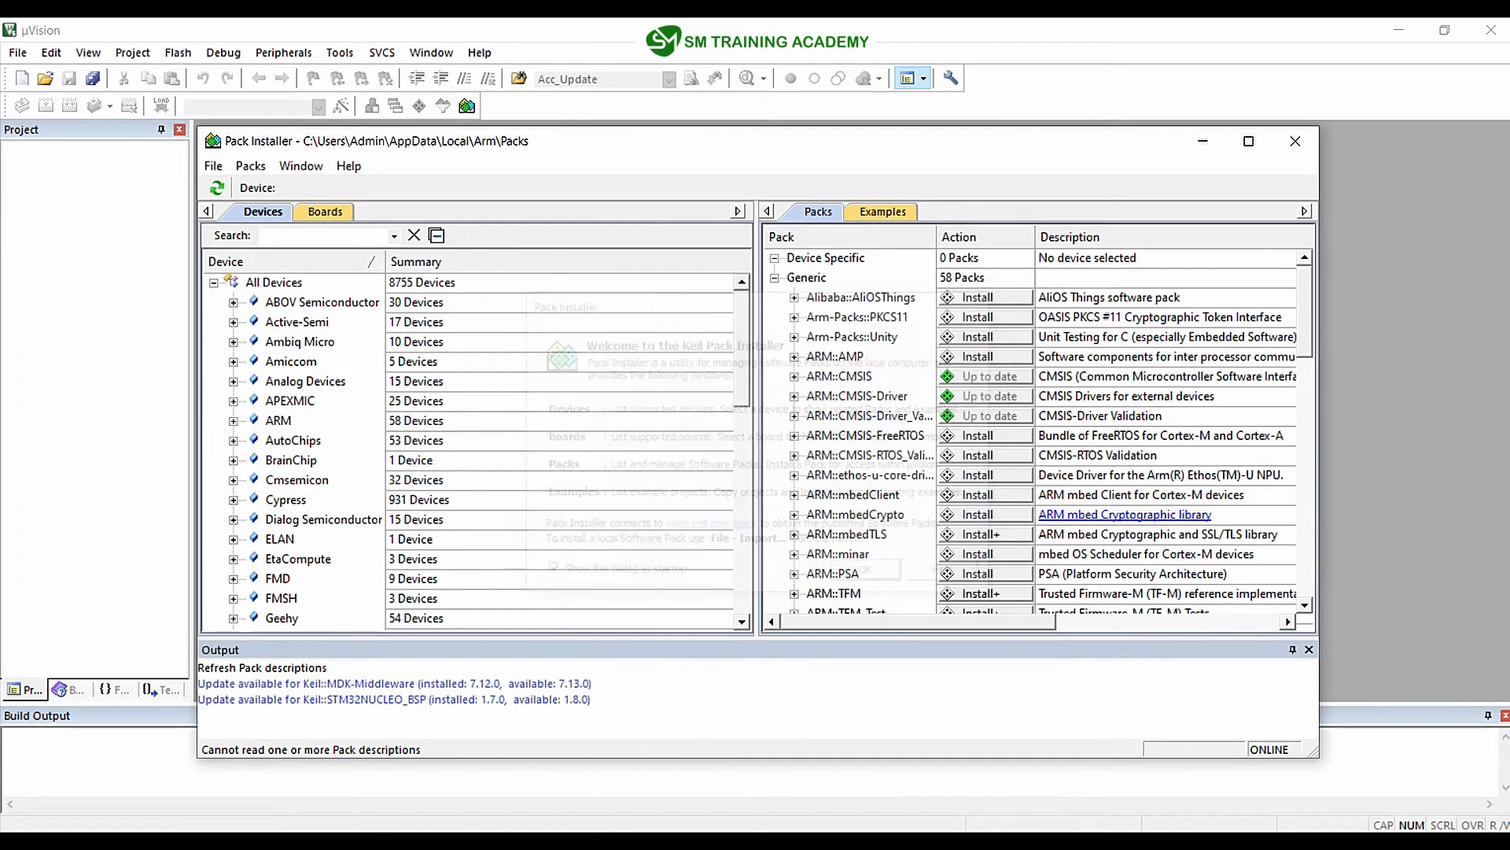
scroll(479, 449, down, 10)
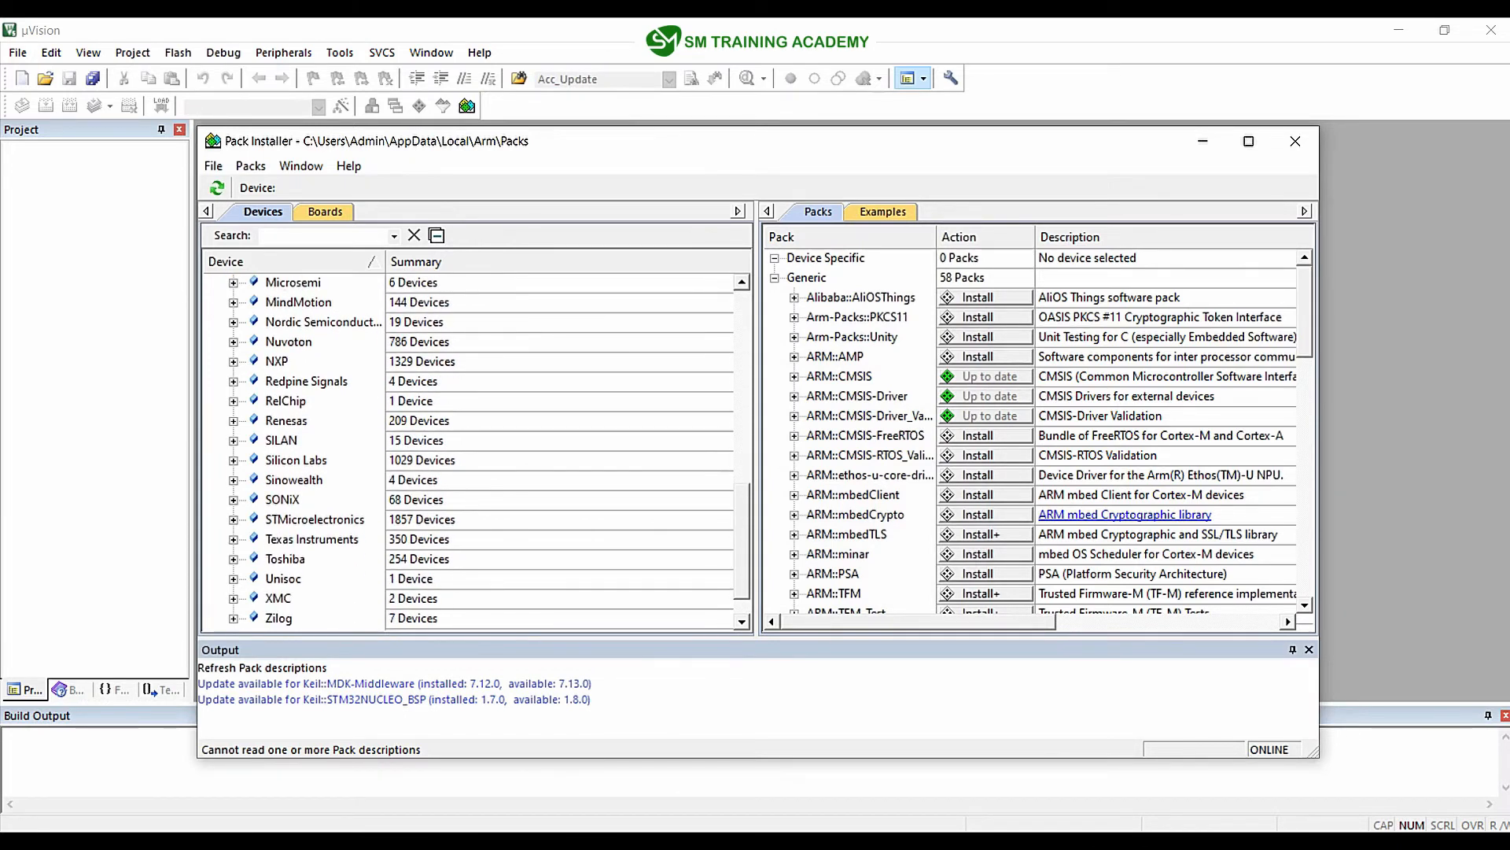
click(312, 540)
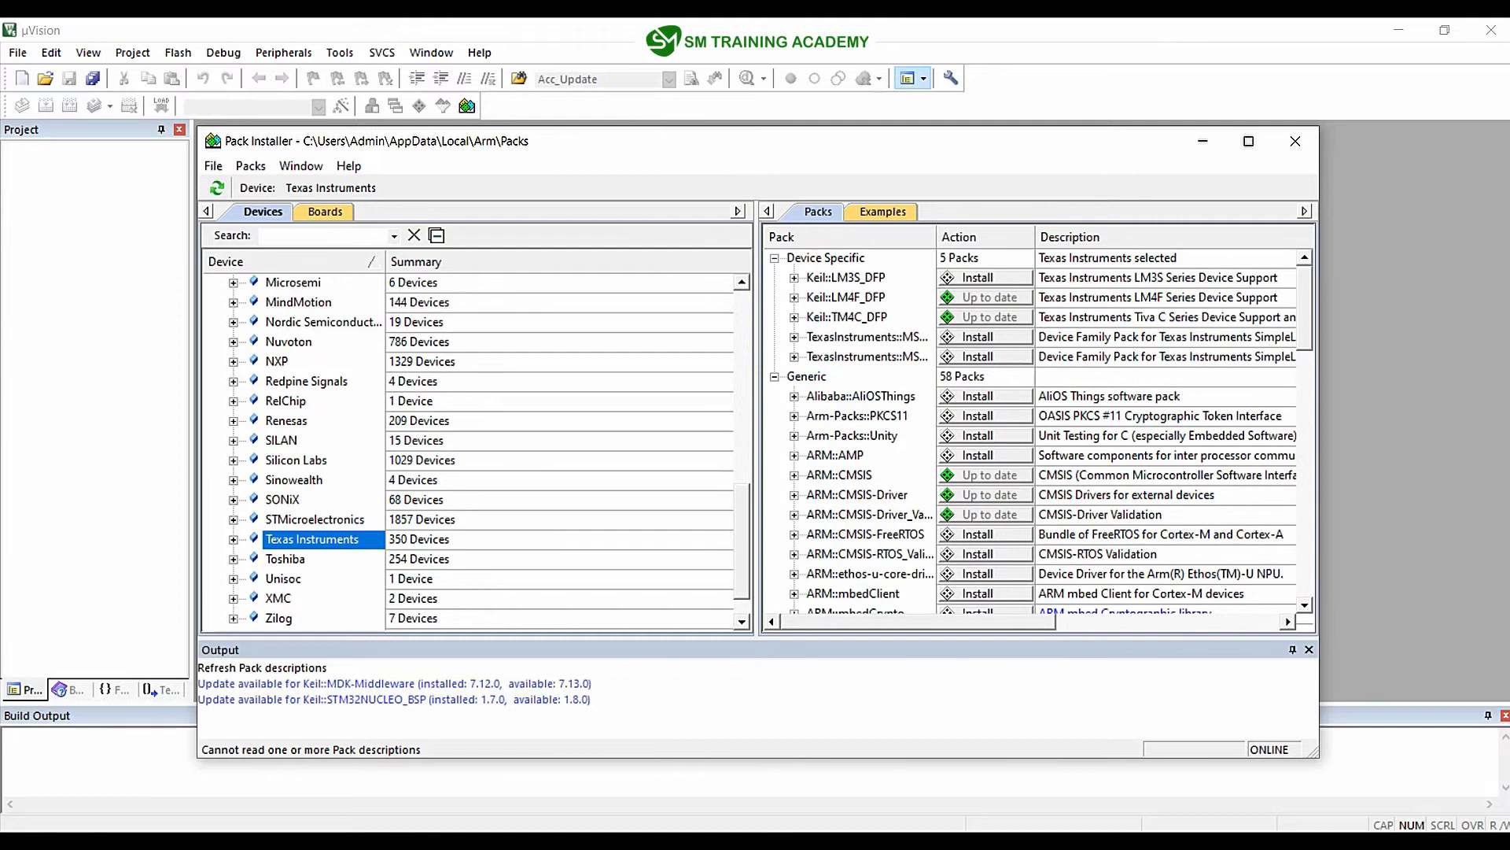
click(233, 540)
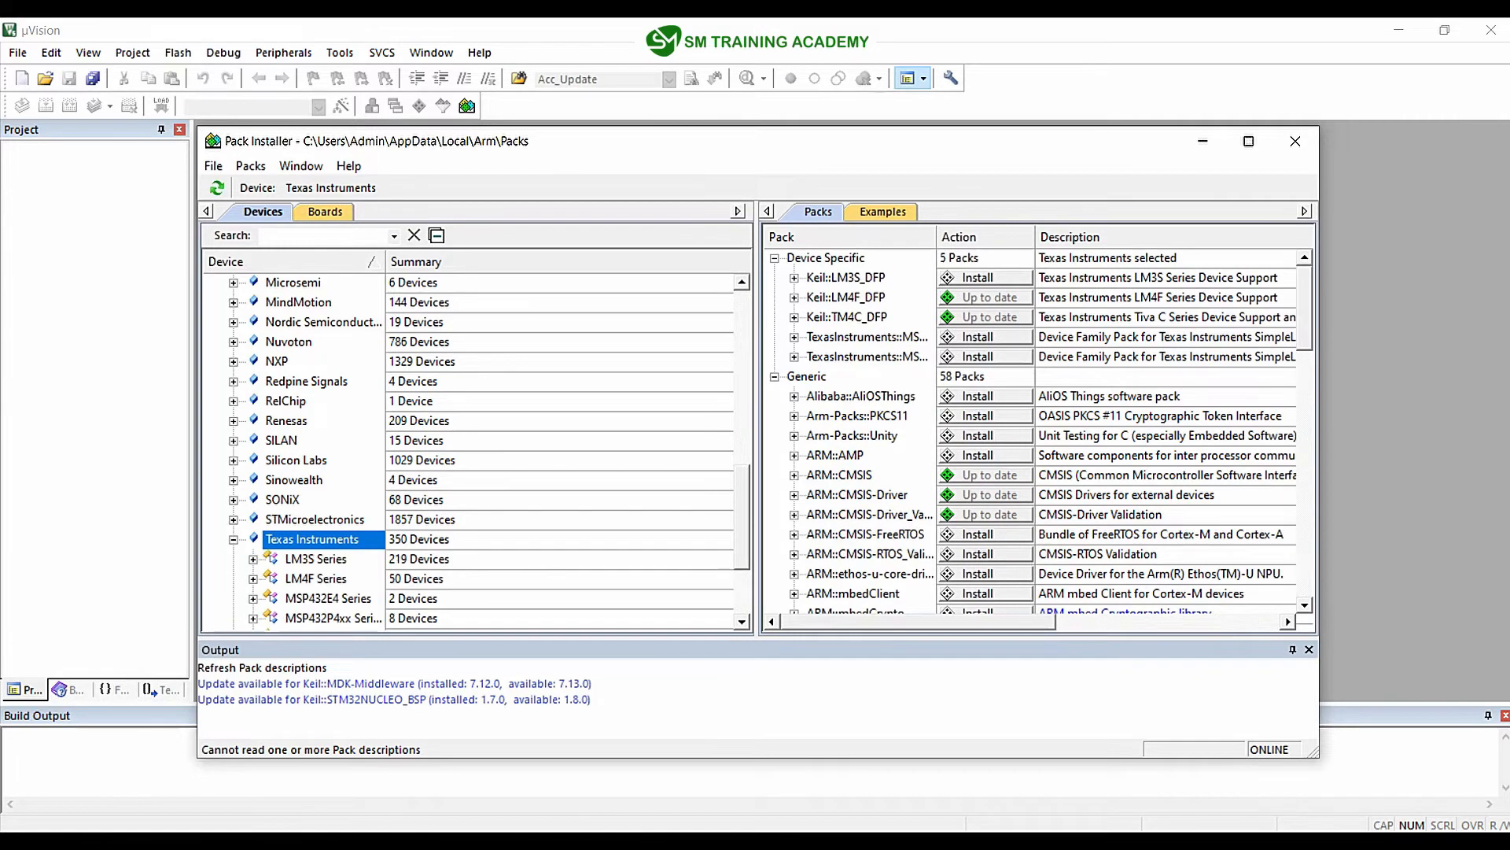
Review the packs offered for the LM3S, LM4F, MSP432E4, MSP432P4xx and Tiva C series under Texas Instruments.
scroll(479, 449, down, 1)
click(316, 519)
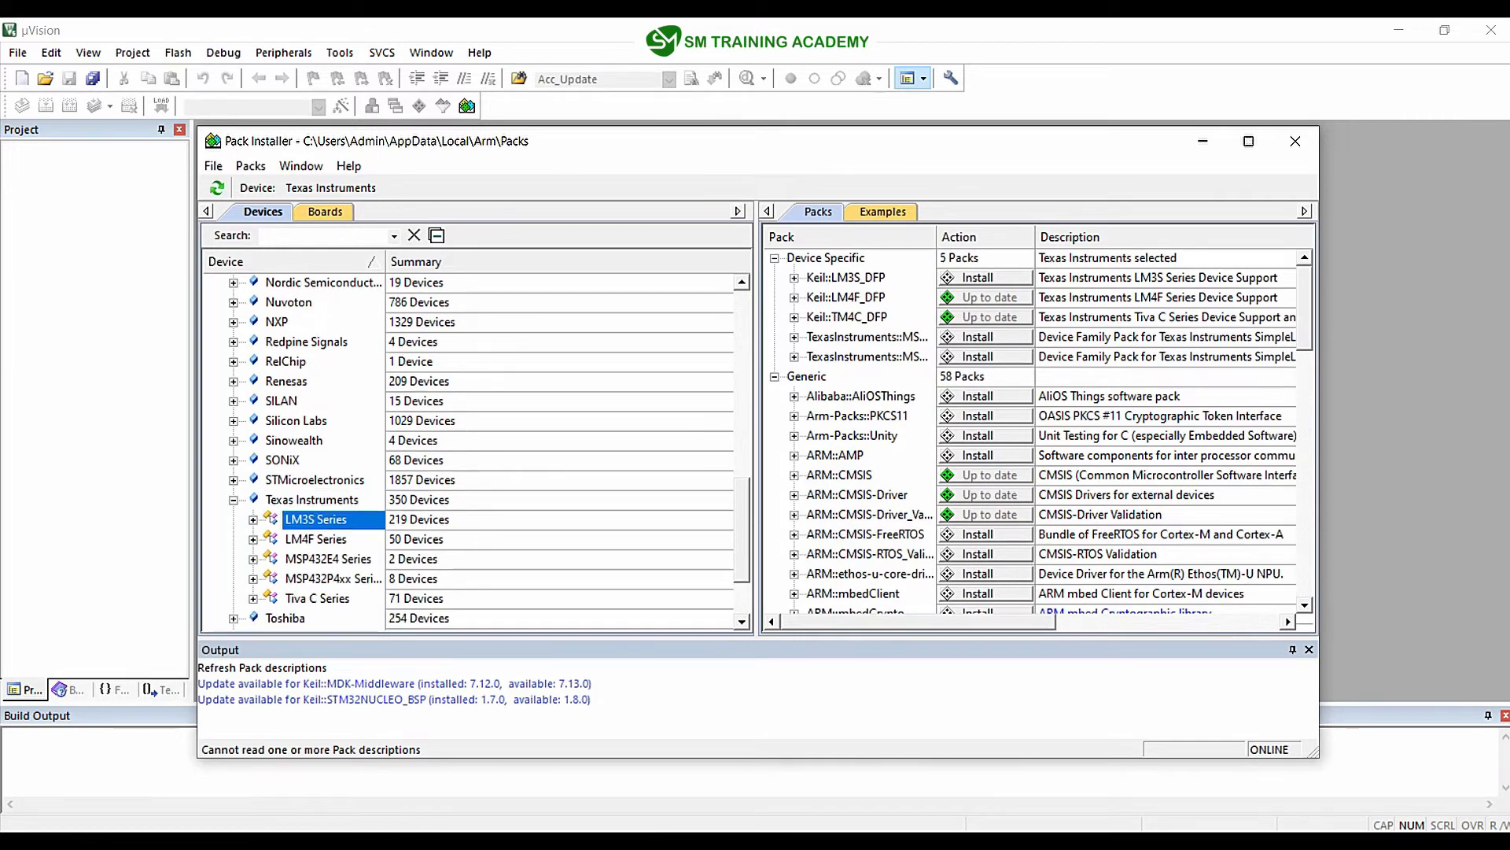
click(315, 539)
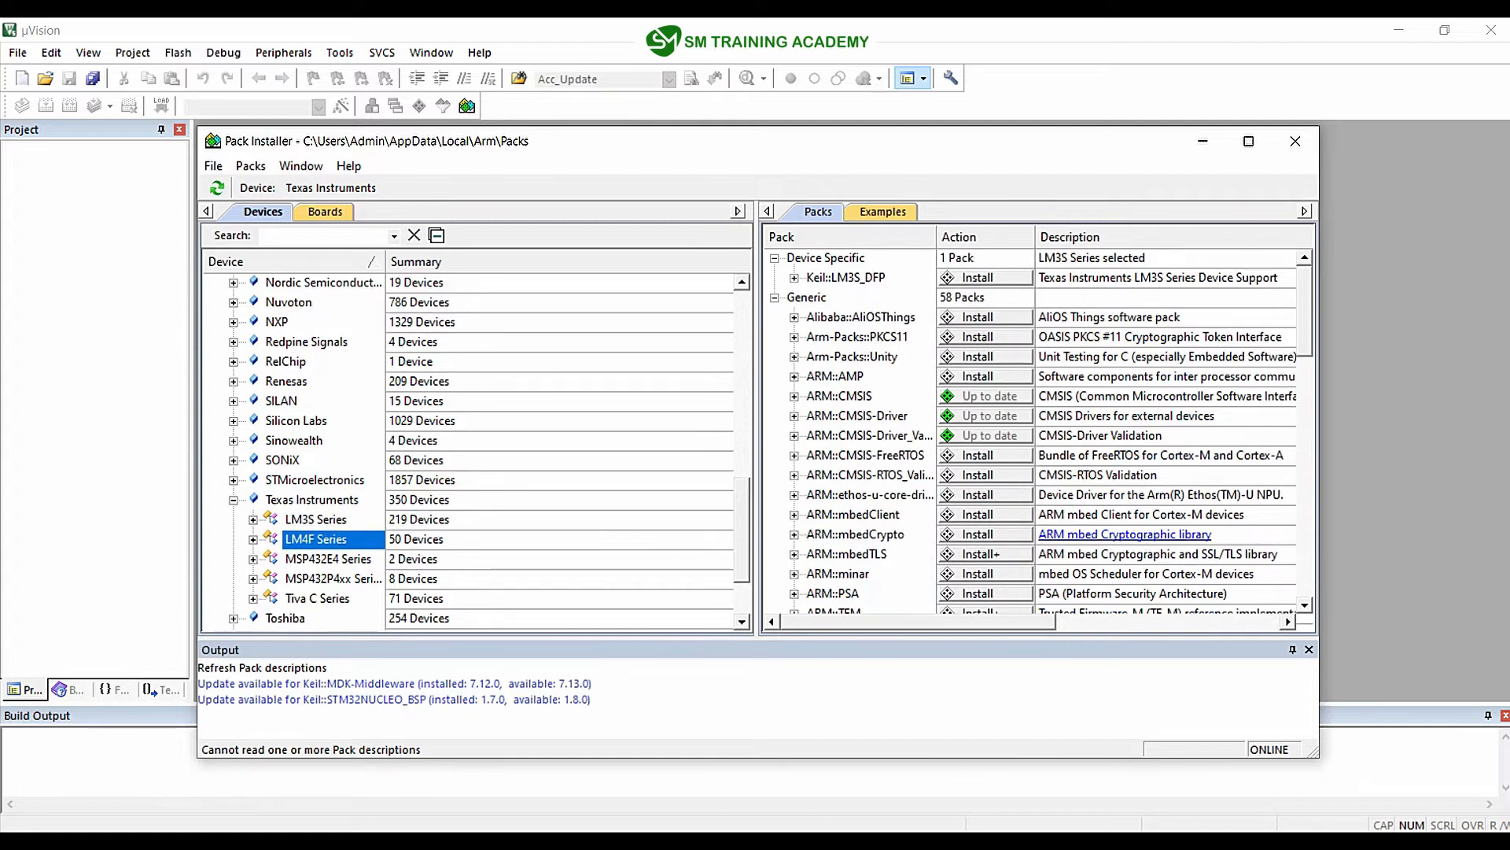
click(328, 558)
click(333, 578)
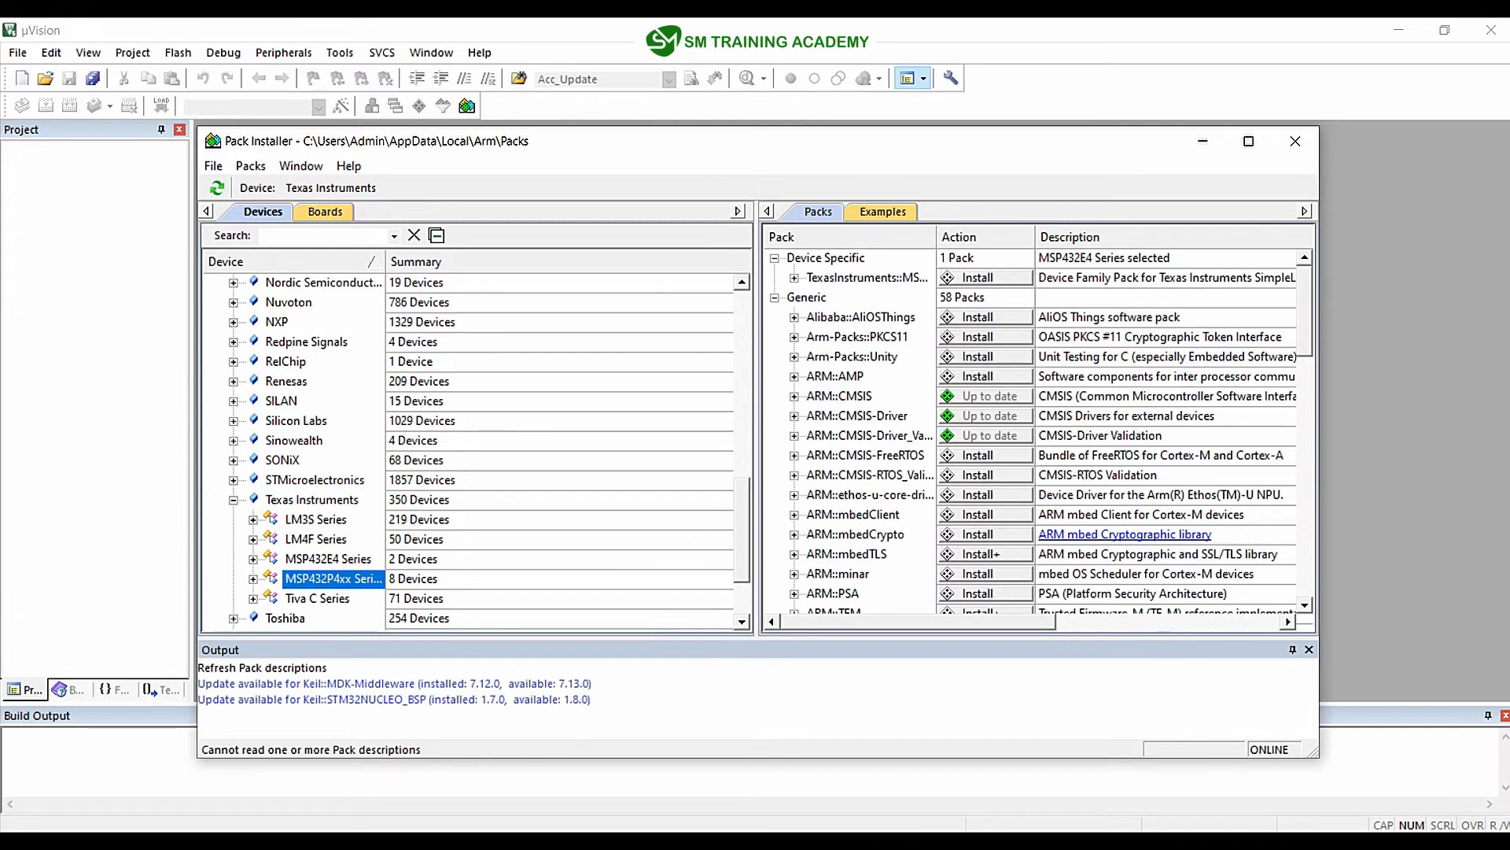
click(317, 598)
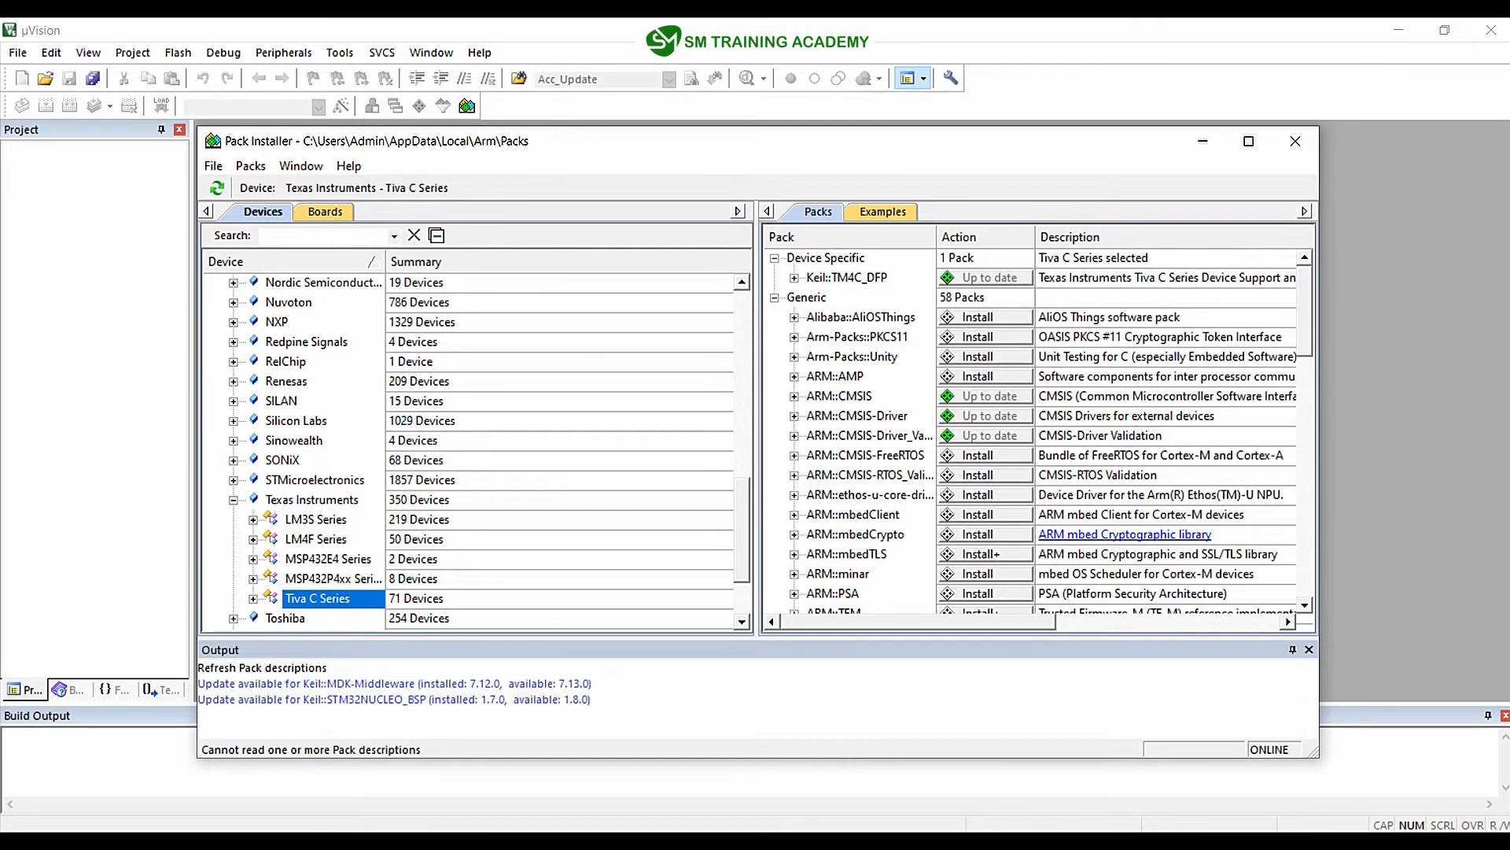
Check the generic ARM::CMSIS, CMSIS-Driver and CMSIS-Driver_Validation packs, widening the Pack column to show their full names.
click(855, 395)
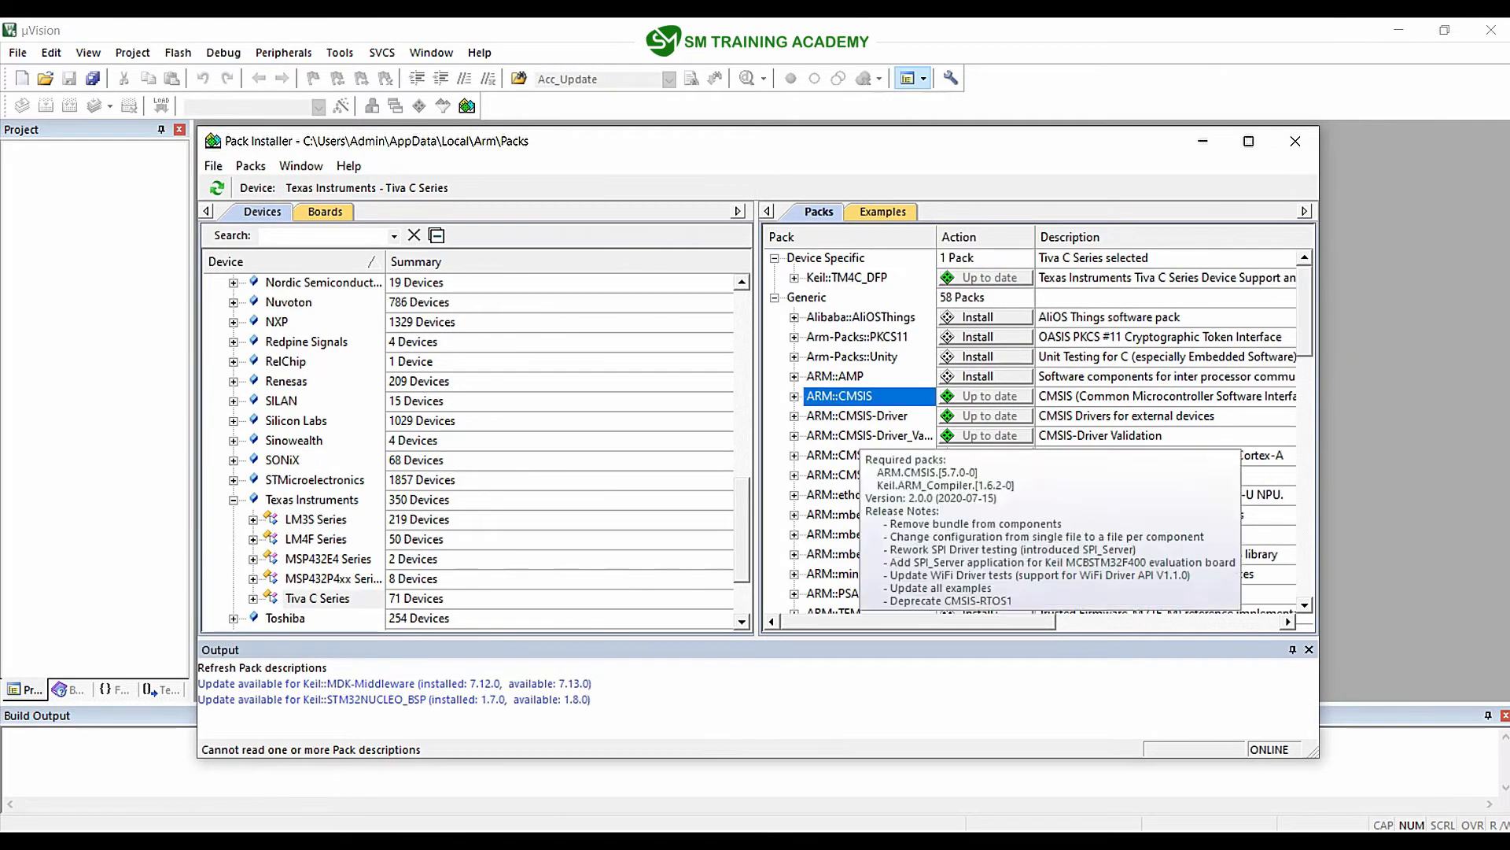
click(859, 415)
click(861, 438)
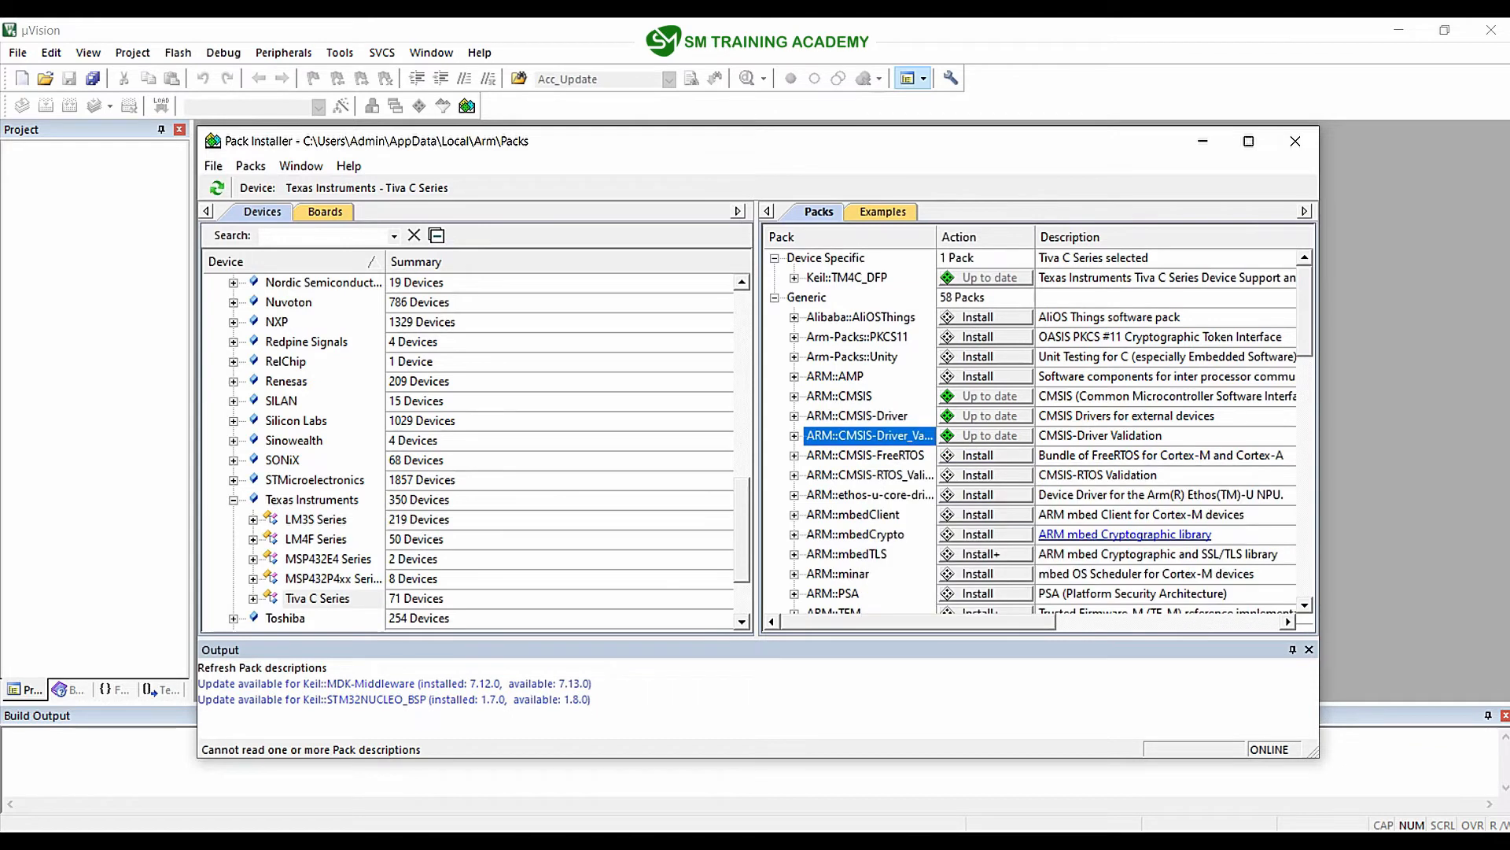
drag(936, 236, 985, 237)
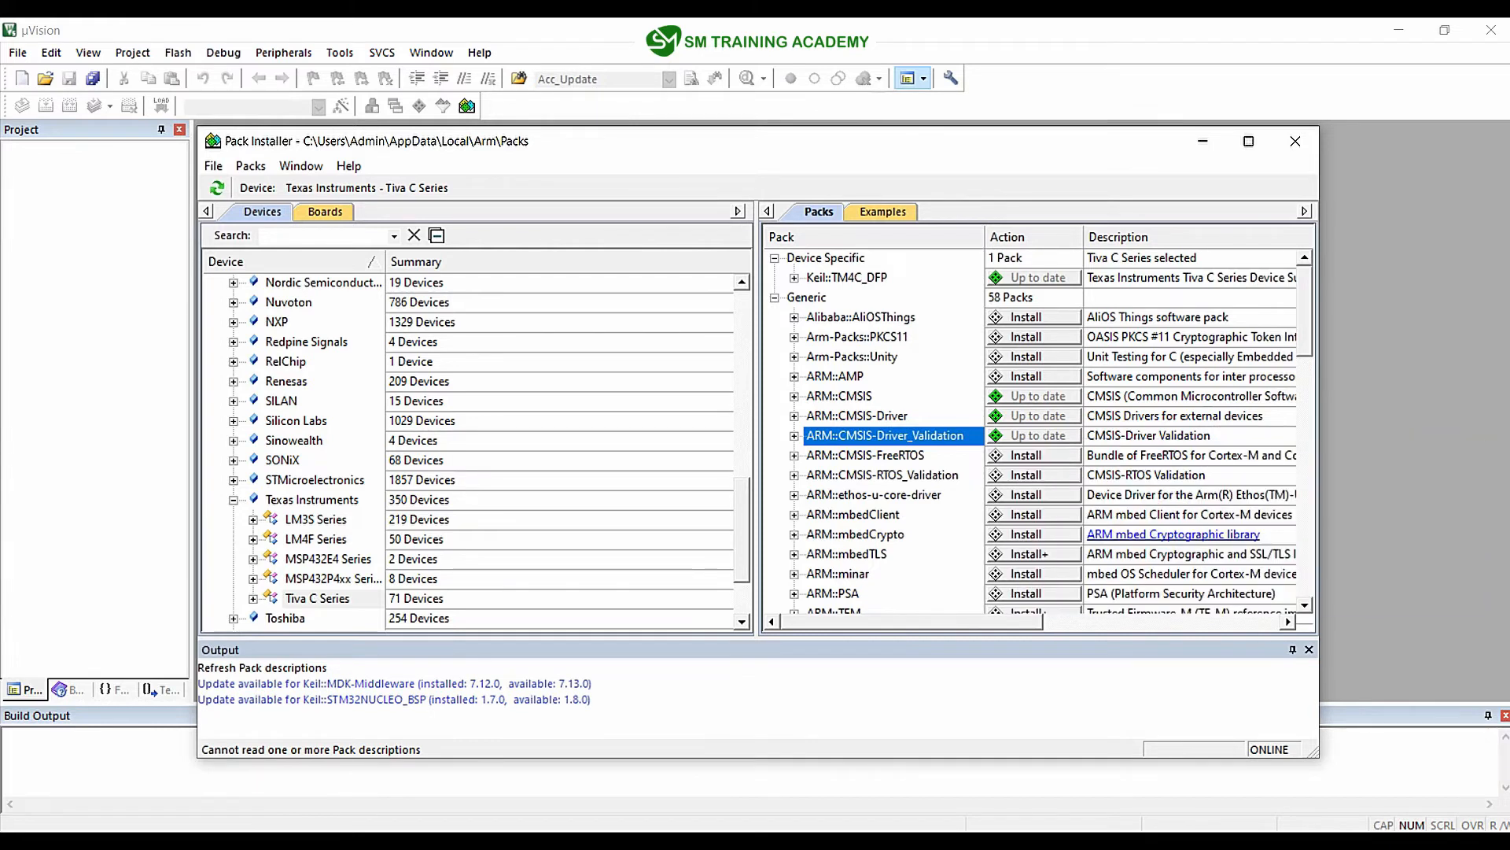
Go from Tiva C Series to LM4F Series and check its Keil::LM4F_DFP pack and the three ARM::CMSIS, Driver and Driver_Validation packs.
click(318, 599)
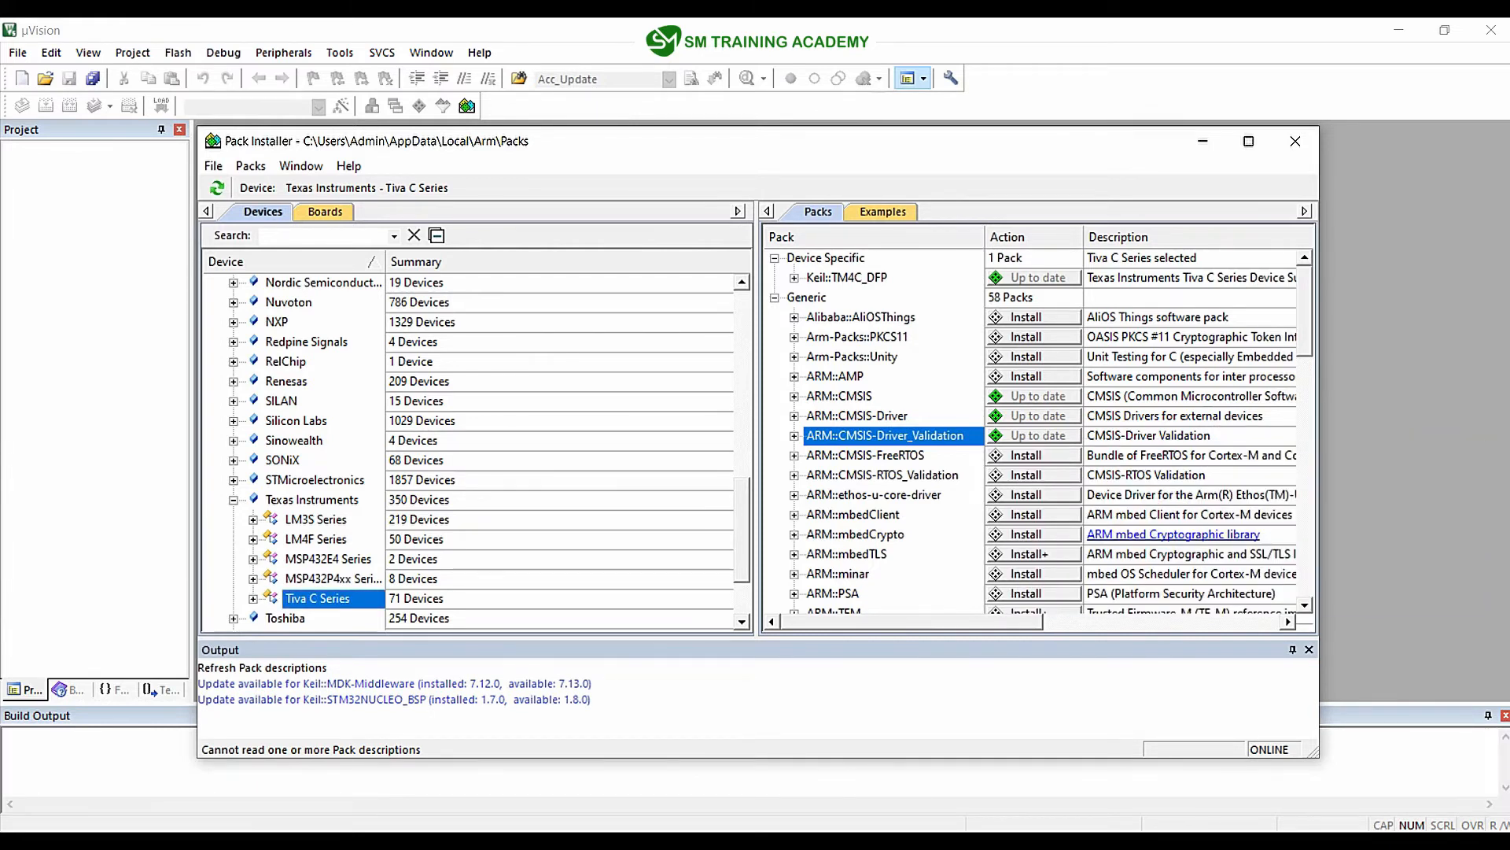
click(317, 539)
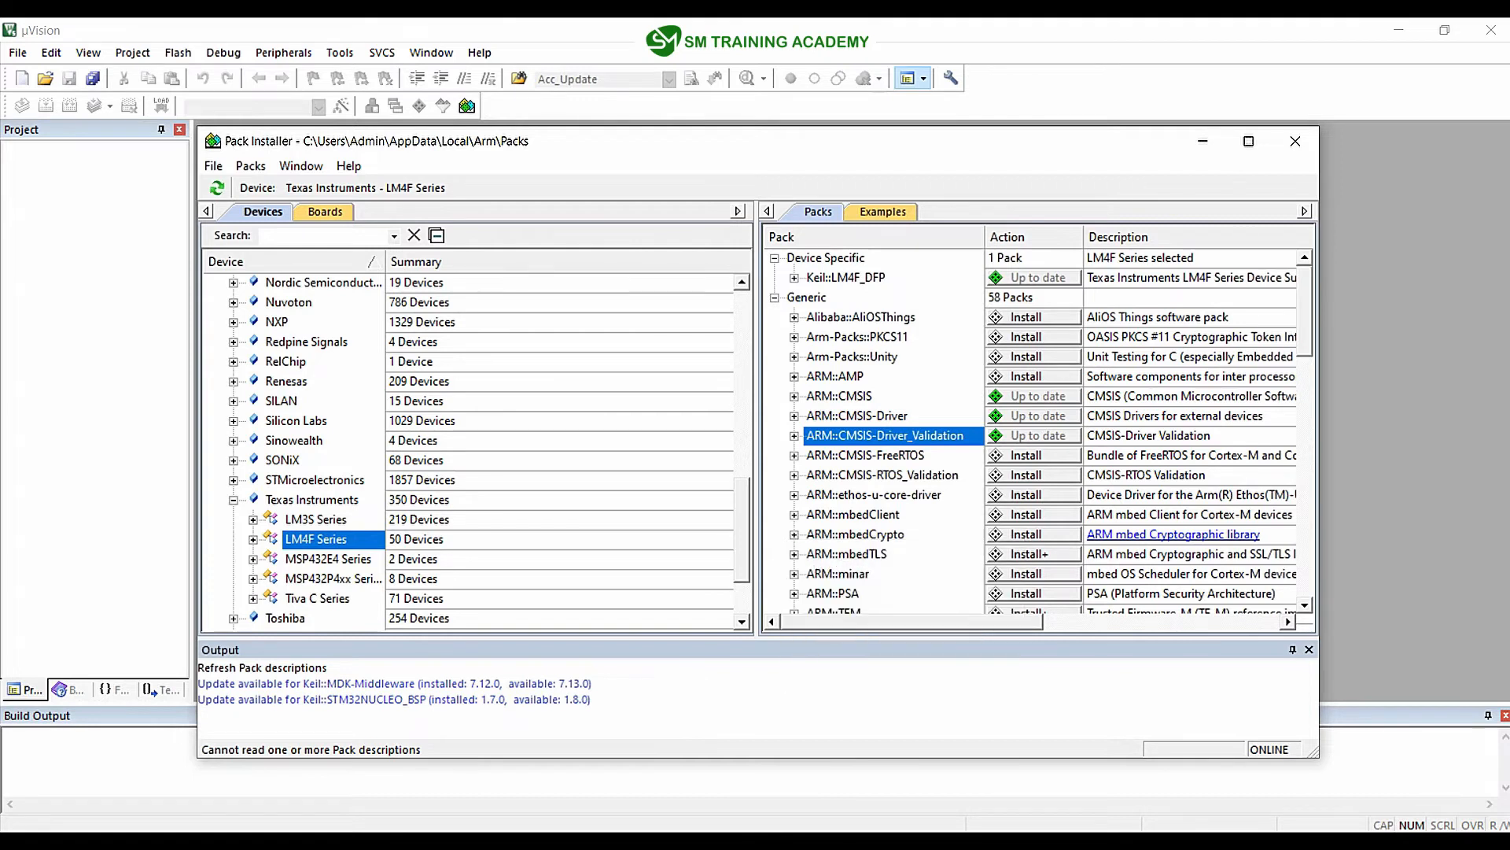
click(895, 279)
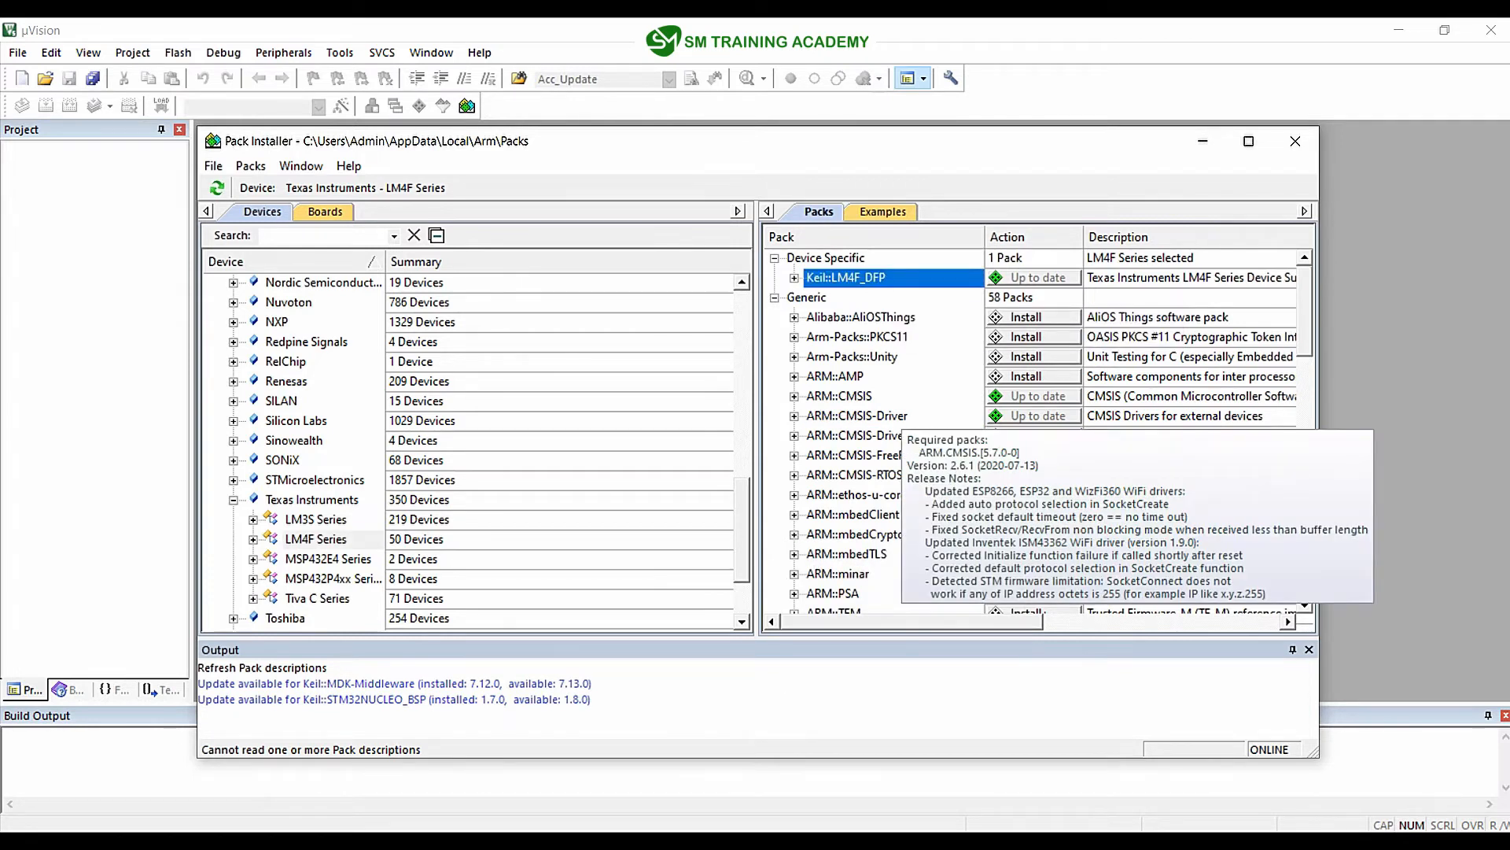
click(859, 398)
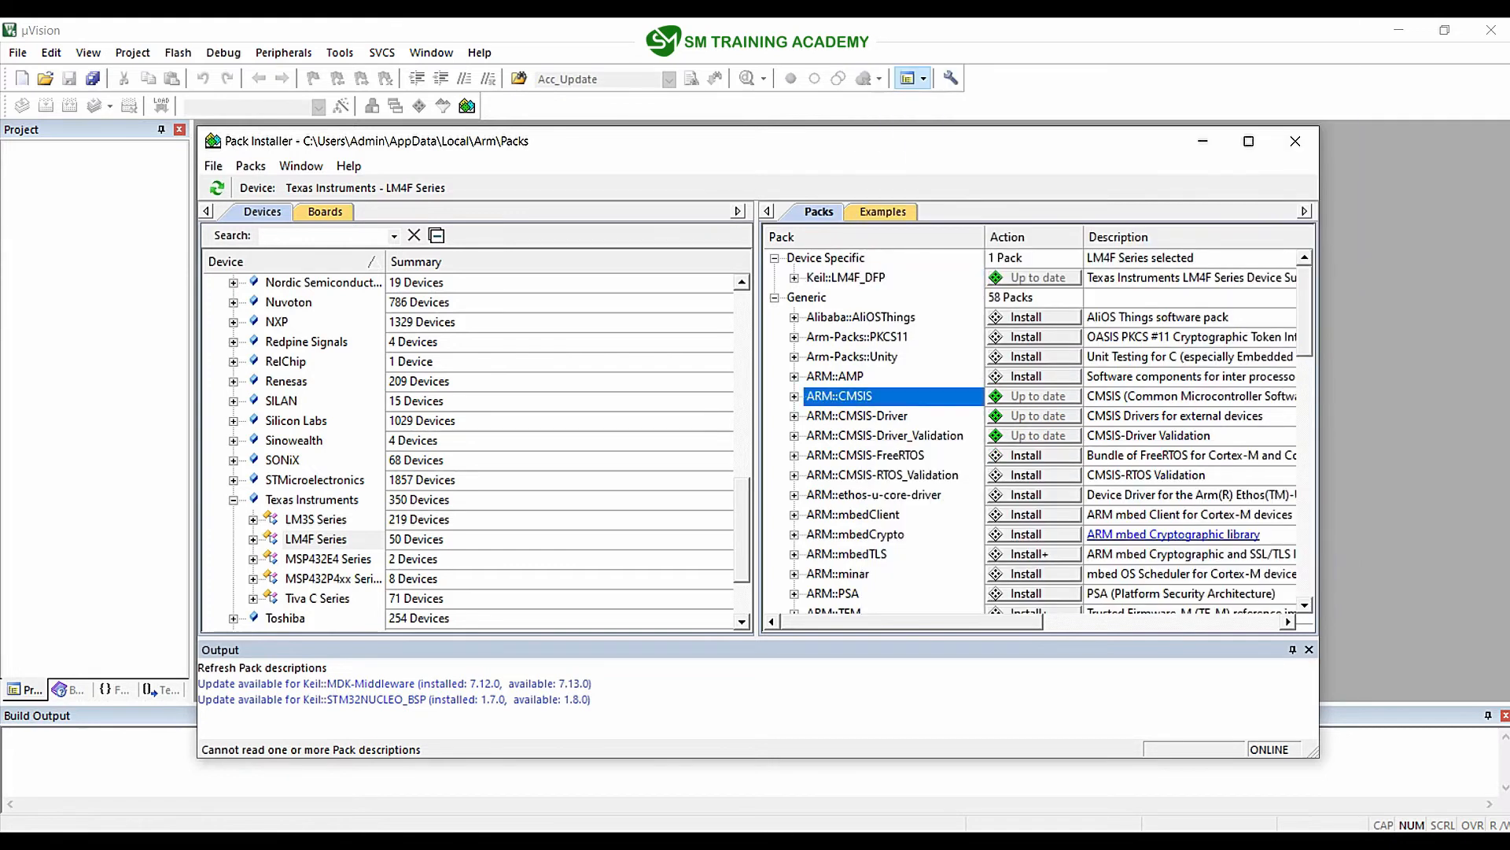
click(864, 416)
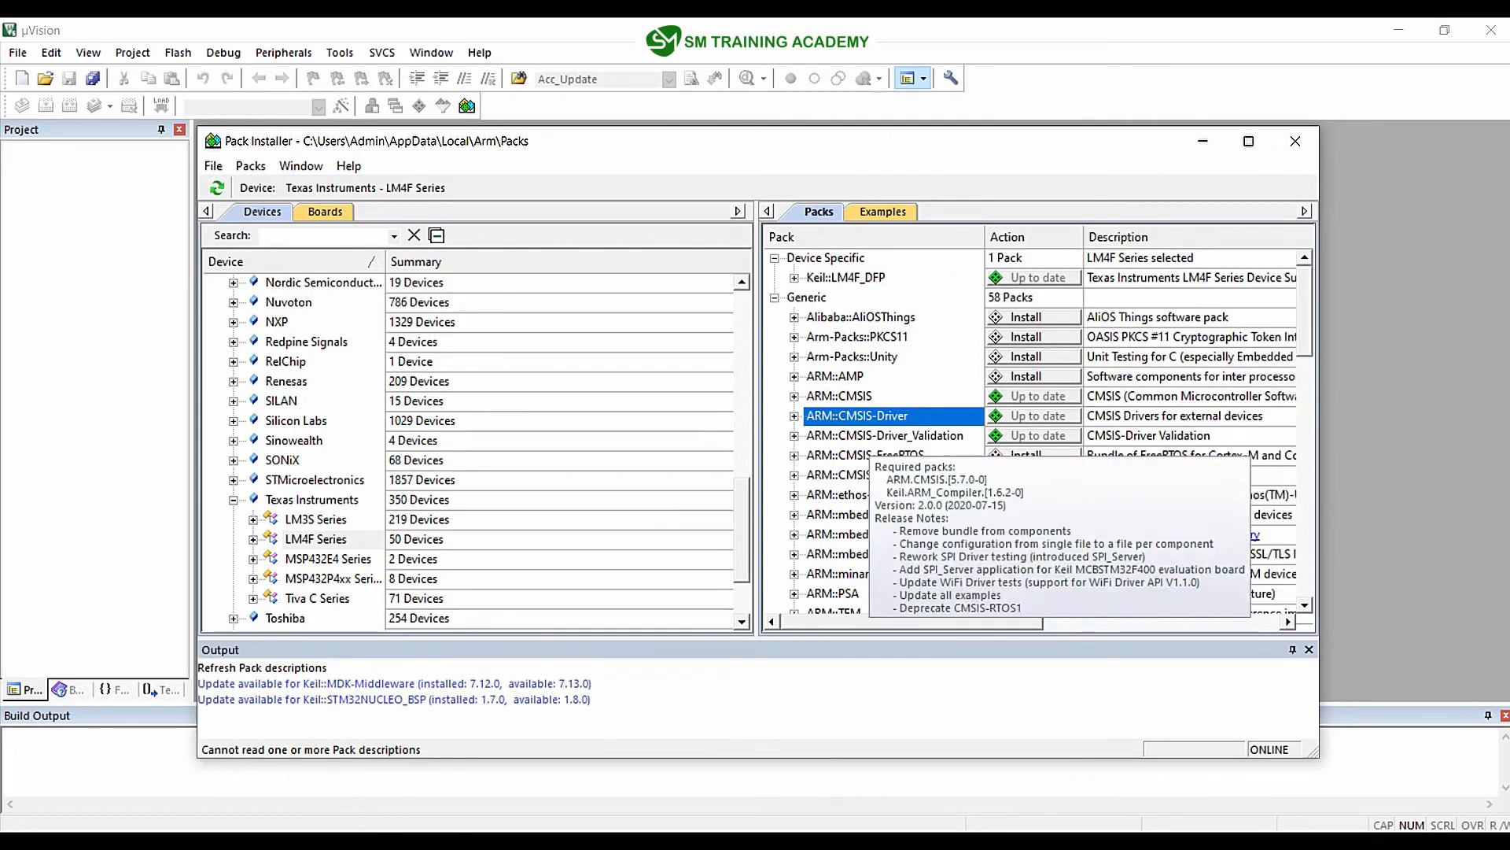
click(868, 437)
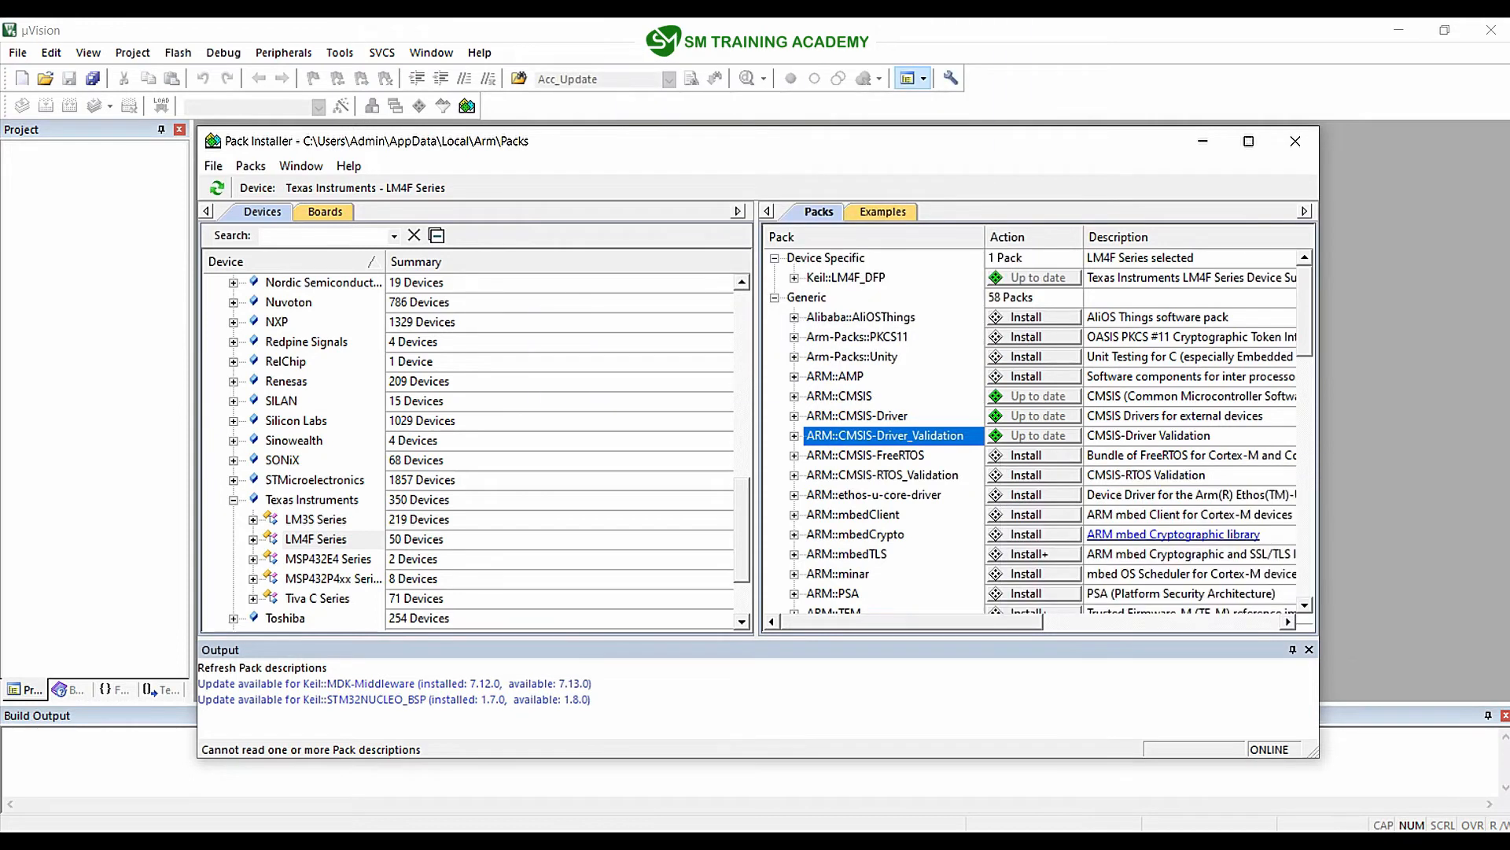
Recheck the device packs for the LM4F Series and Tiva C Series, and close the Pack Installer.
click(316, 539)
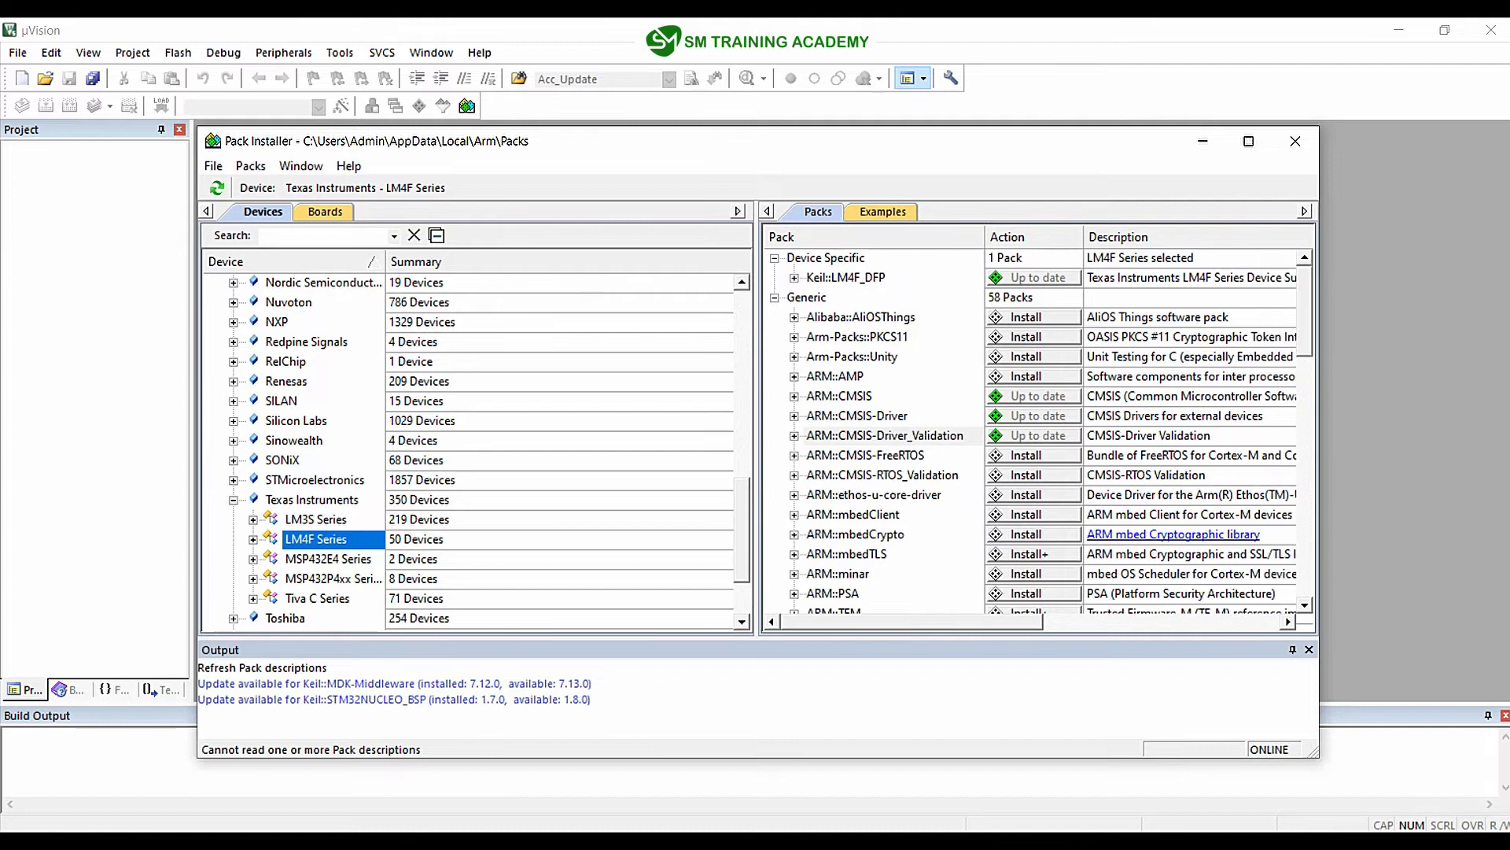
click(318, 598)
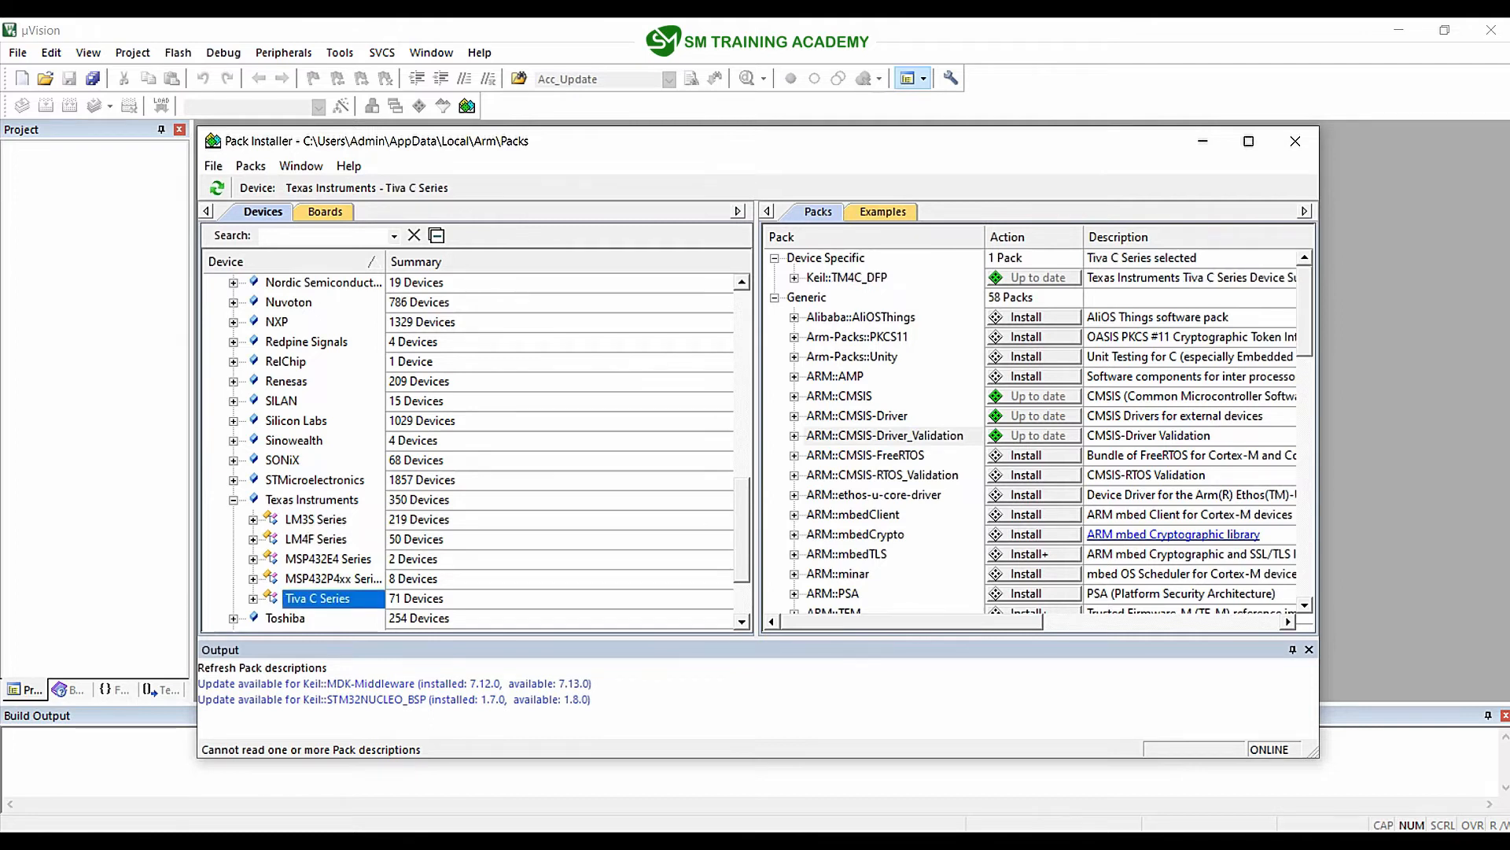
click(1295, 141)
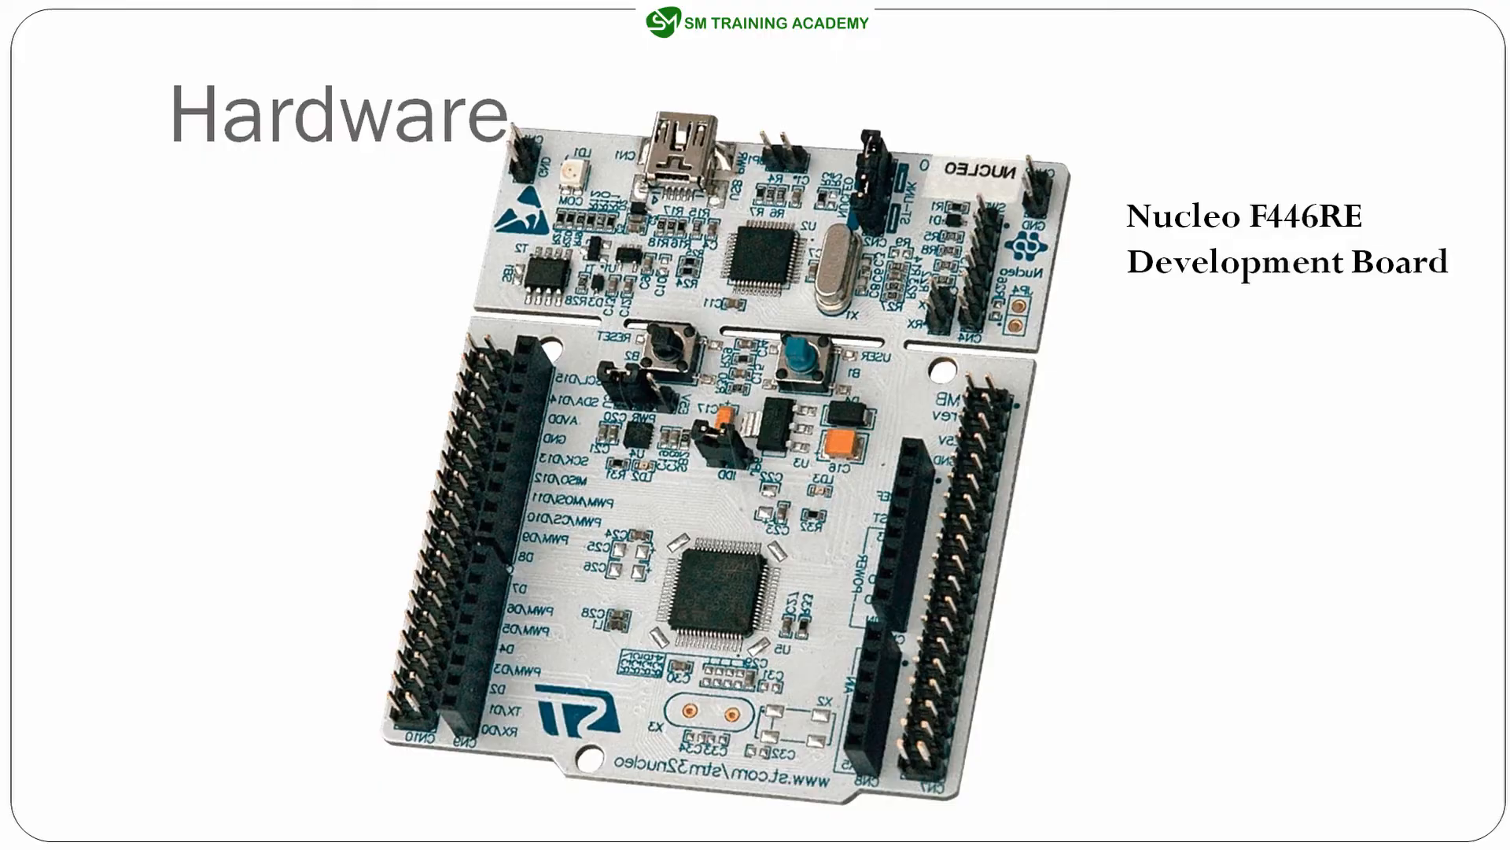
Switch to the Chrome browser, search Google for "st electronics" and open the STMicroelectronics home page.
click(552, 540)
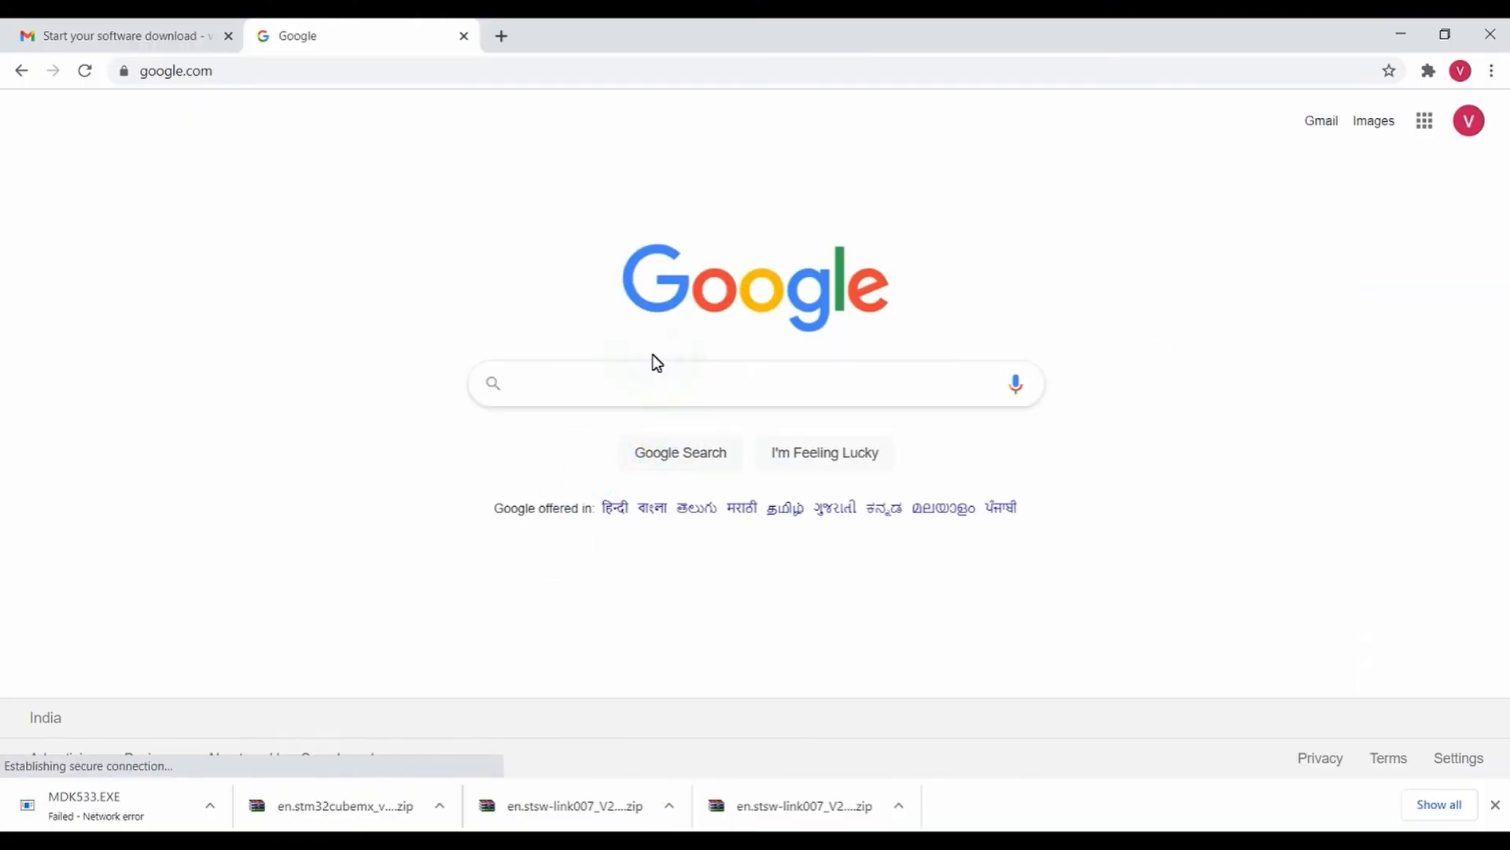
click(654, 352)
text(s)
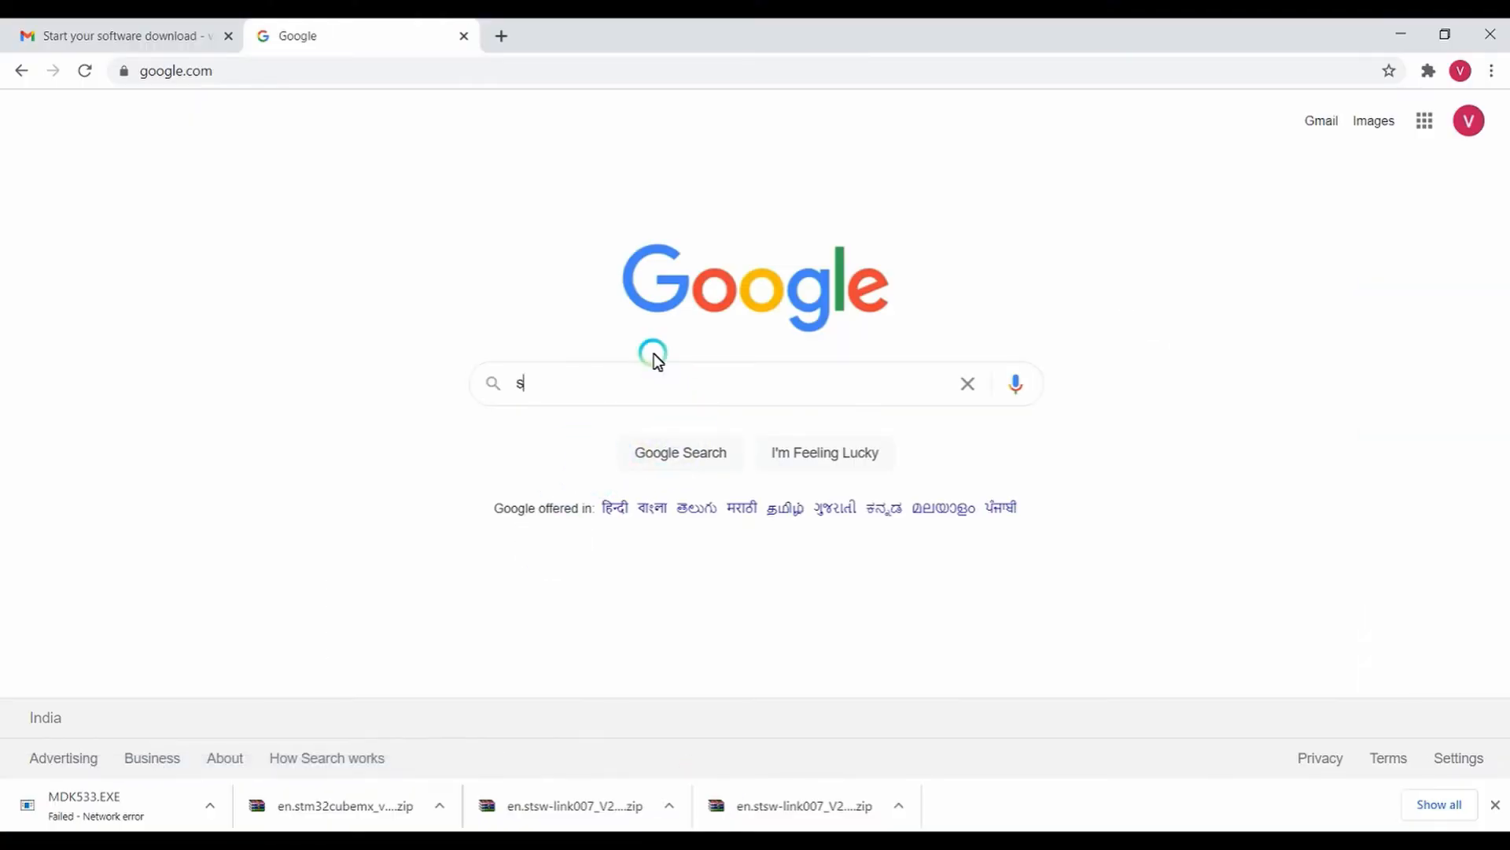
text(t)
click(608, 431)
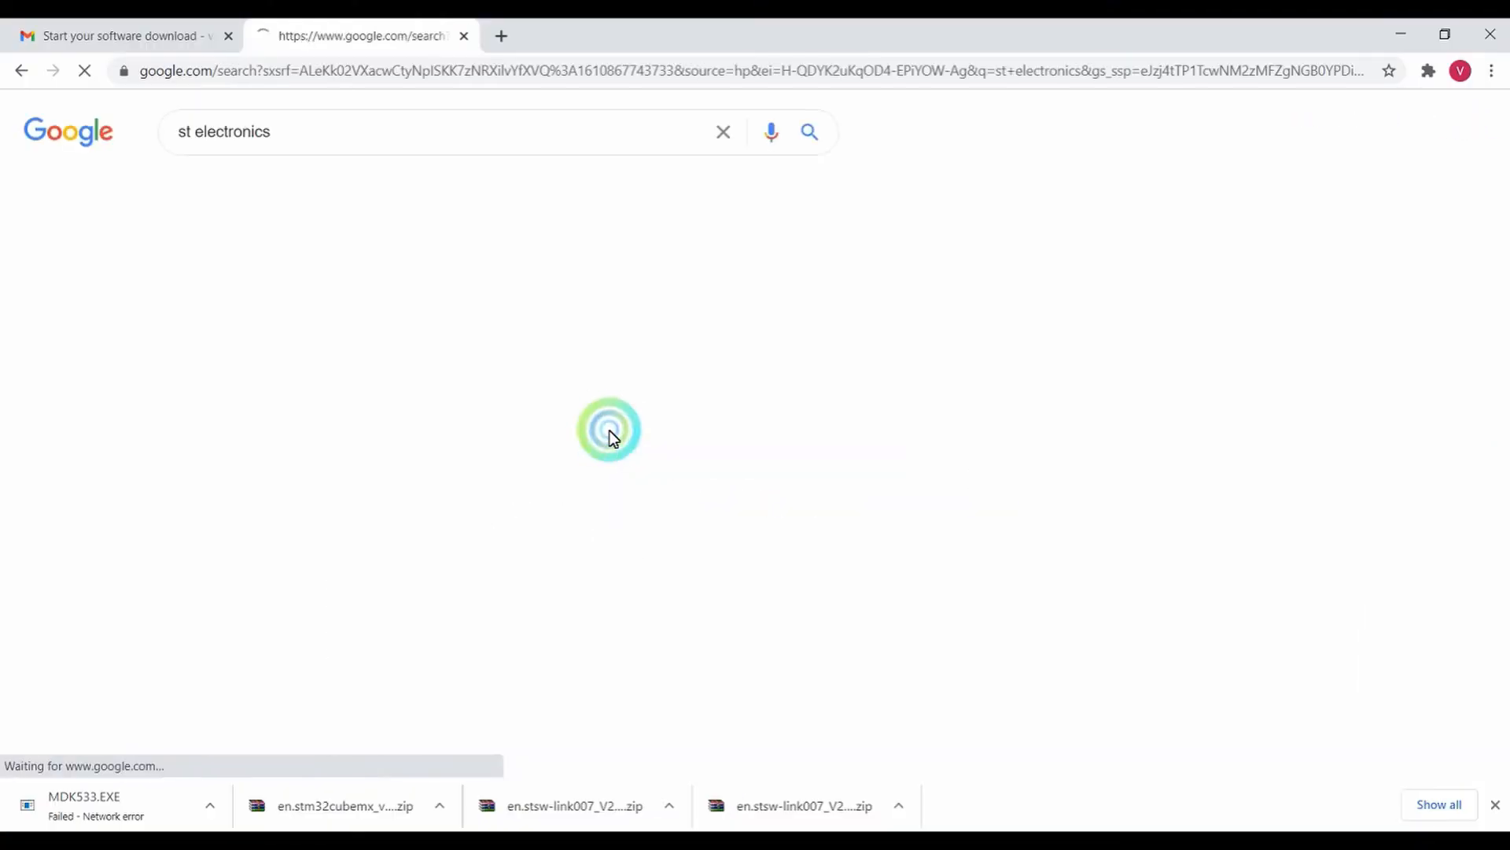
click(284, 246)
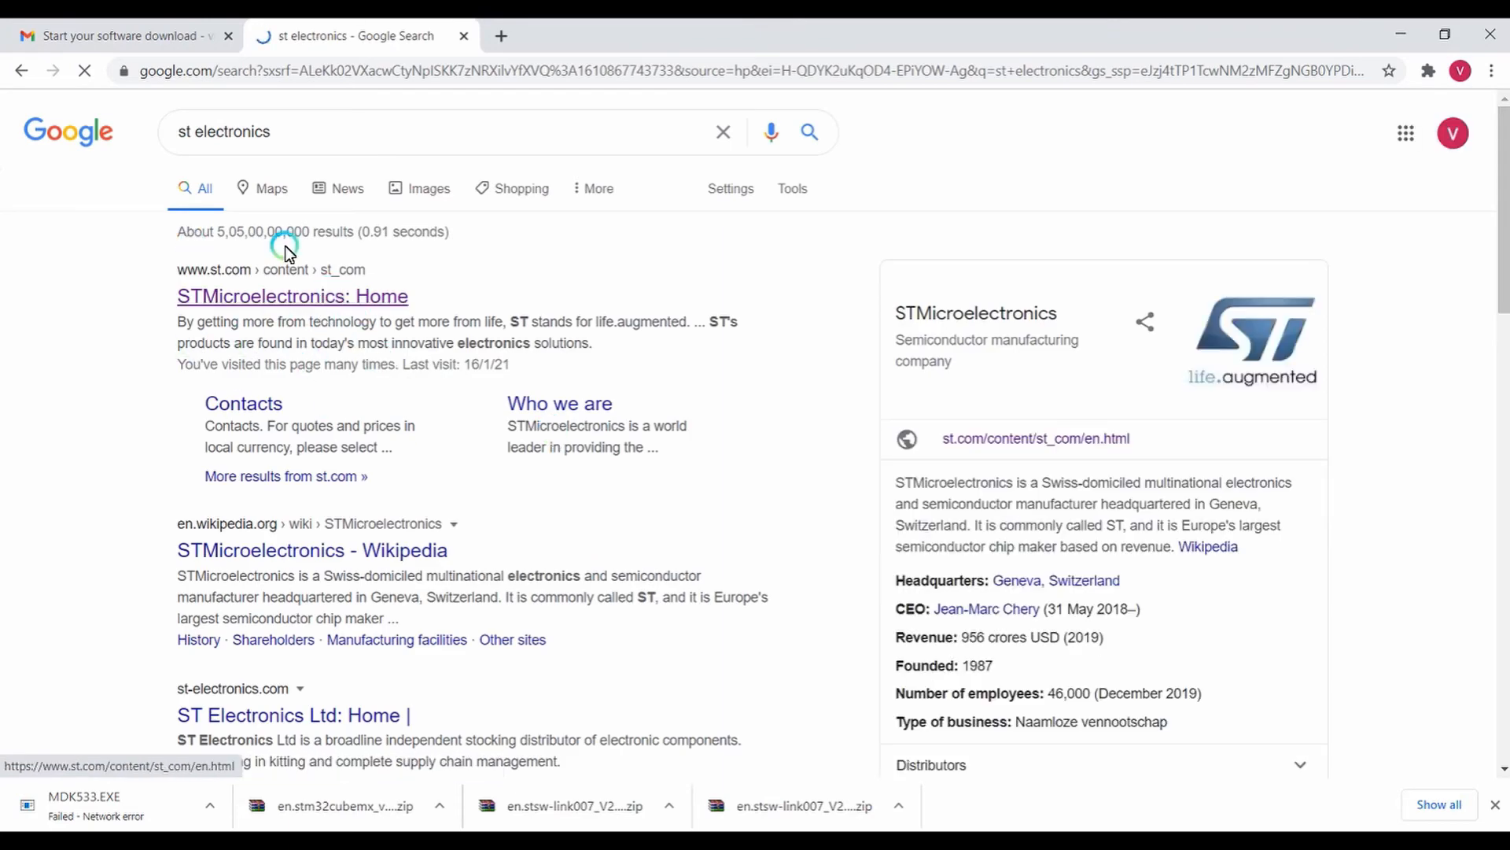
click(290, 297)
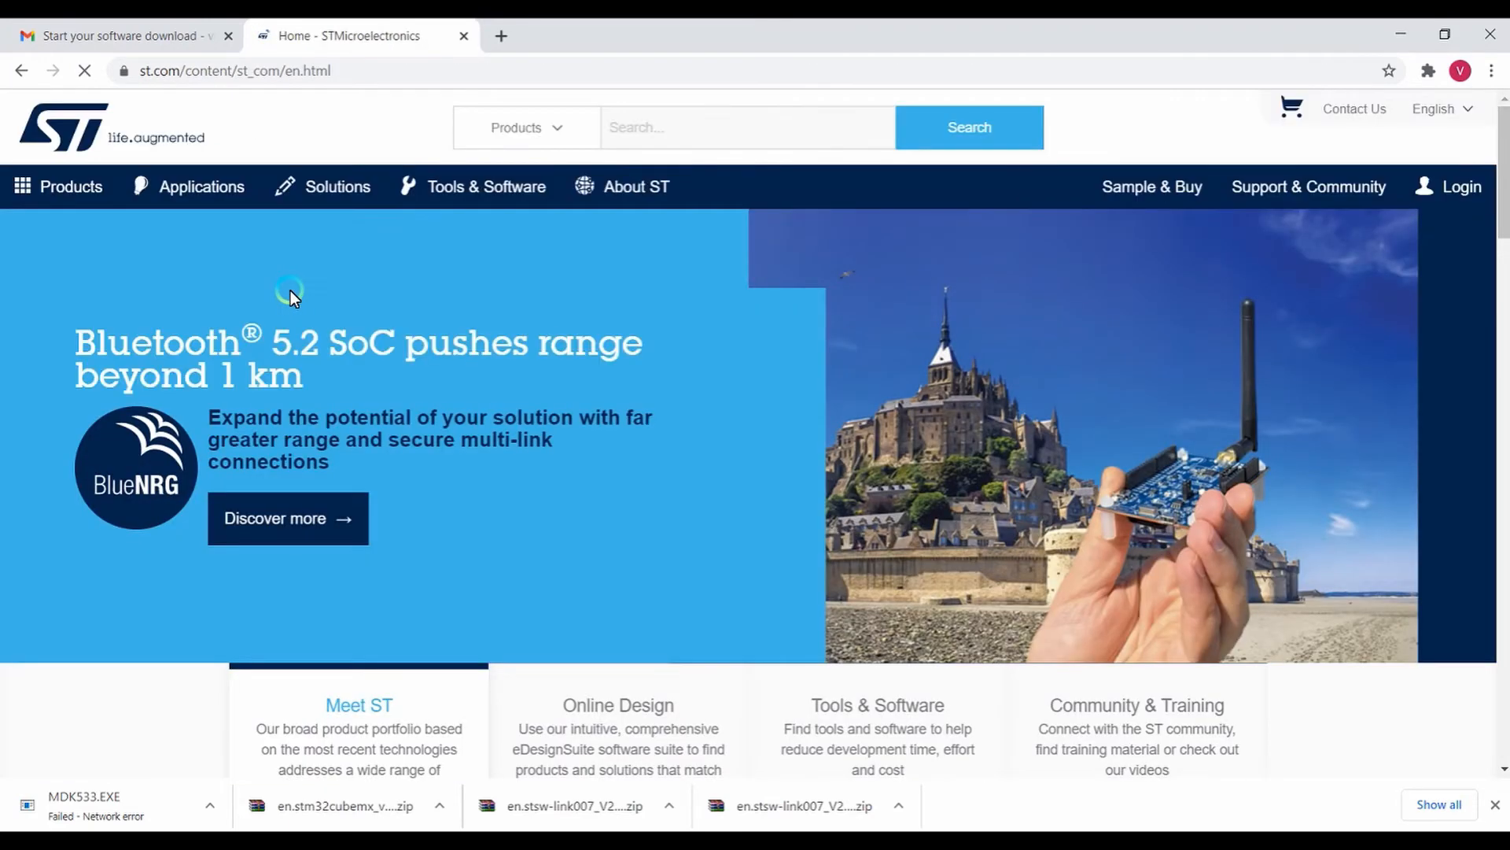
Search the ST website for "nucleo f446re" and open the NUCLEO-F446RE product page.
click(688, 126)
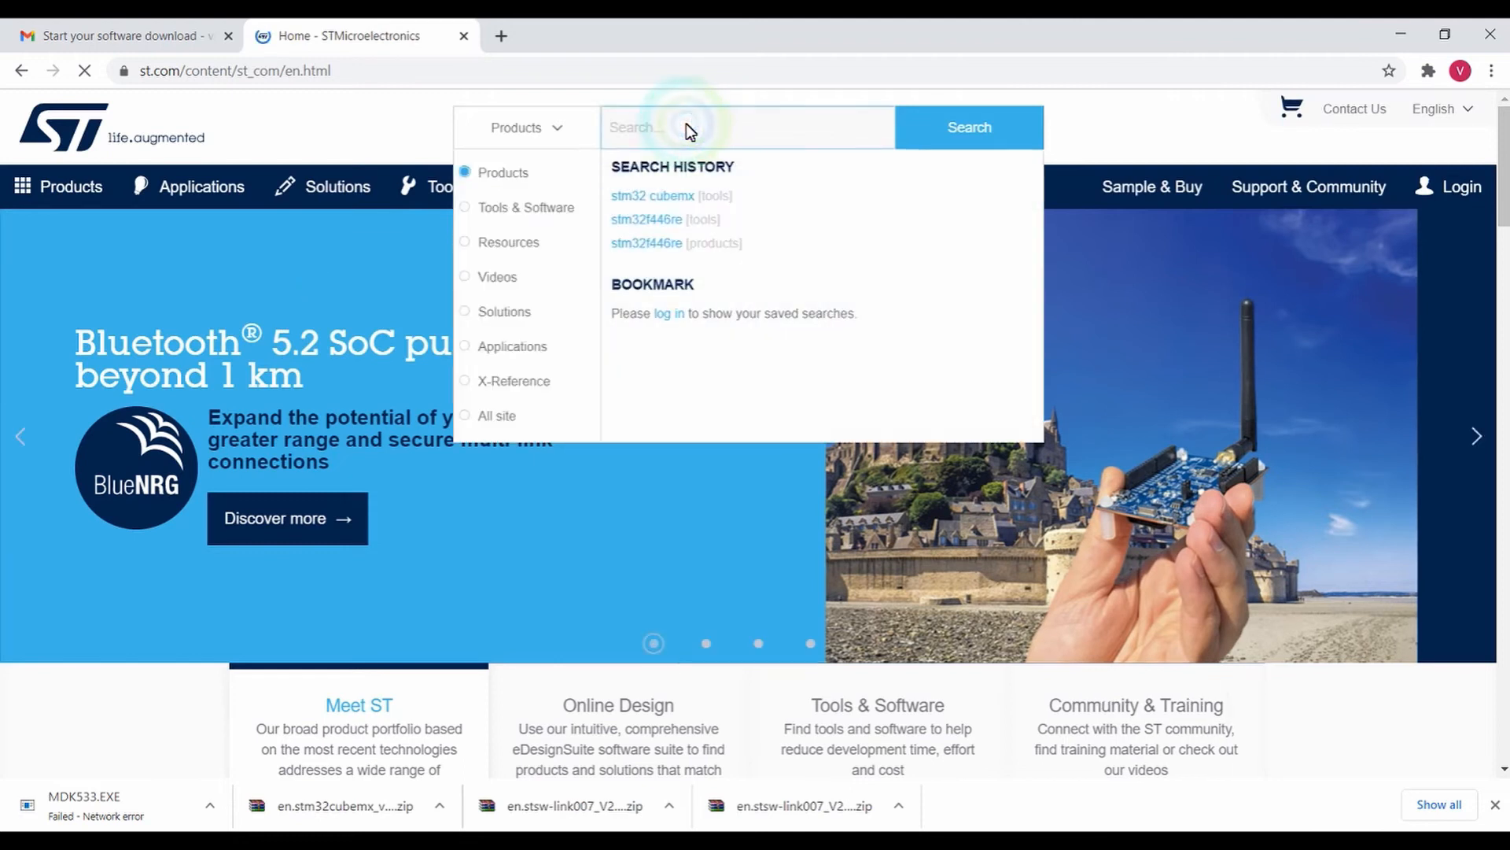
text(nucleo)
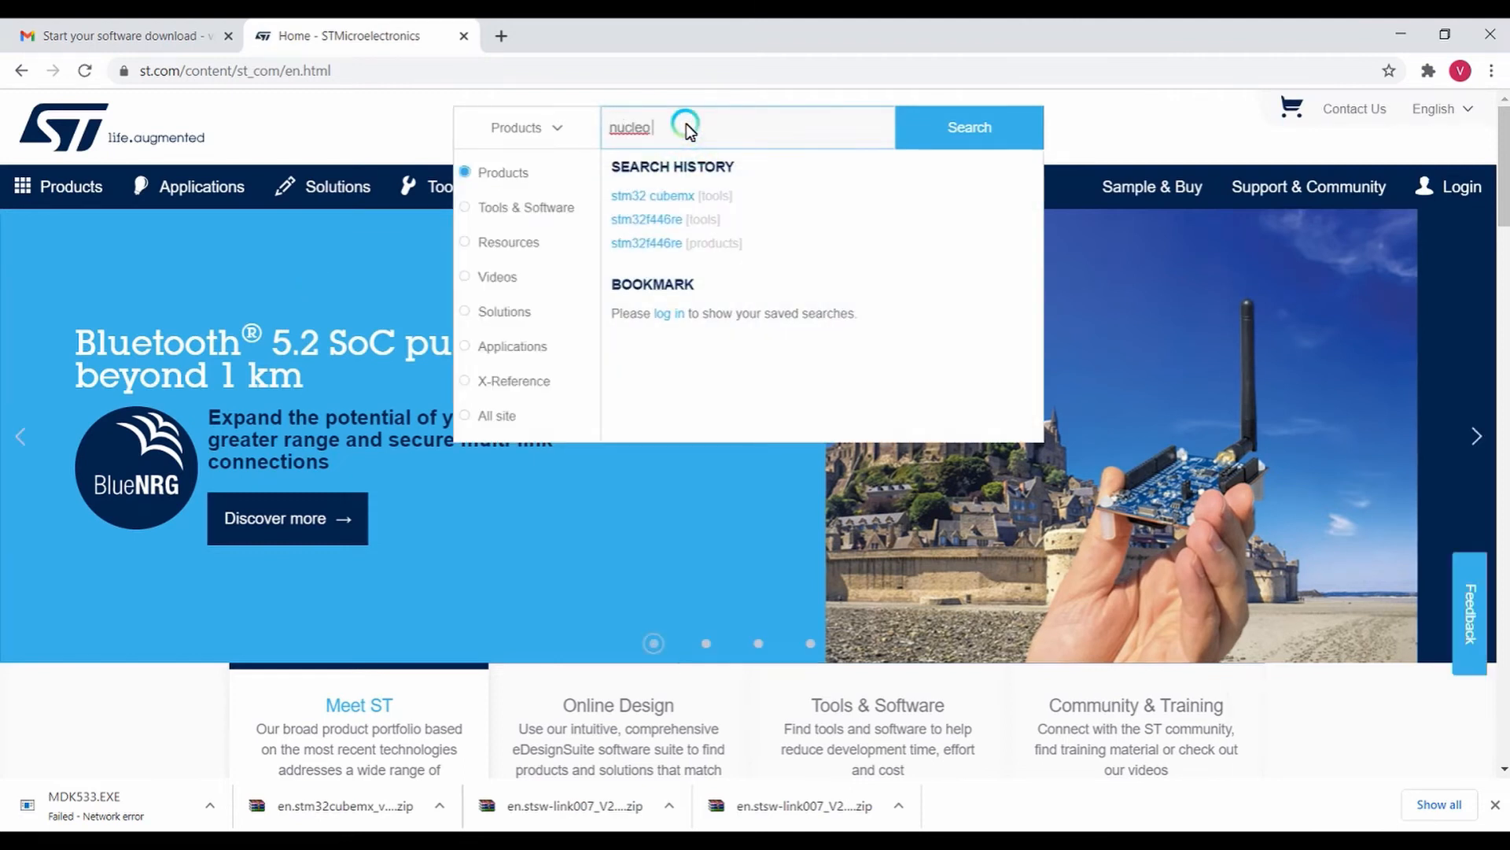
text( f446re)
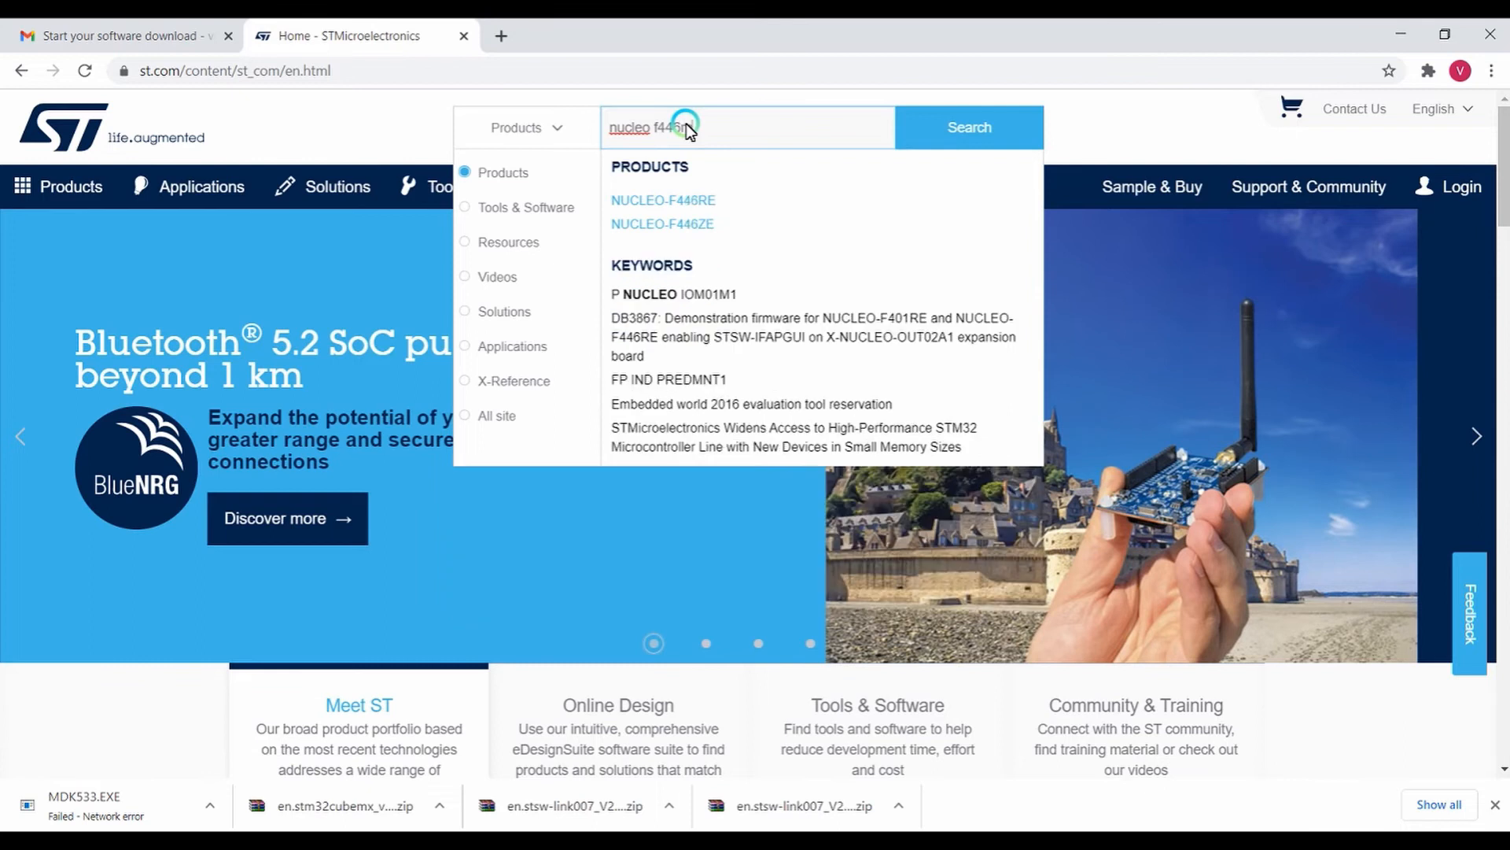
key(Return)
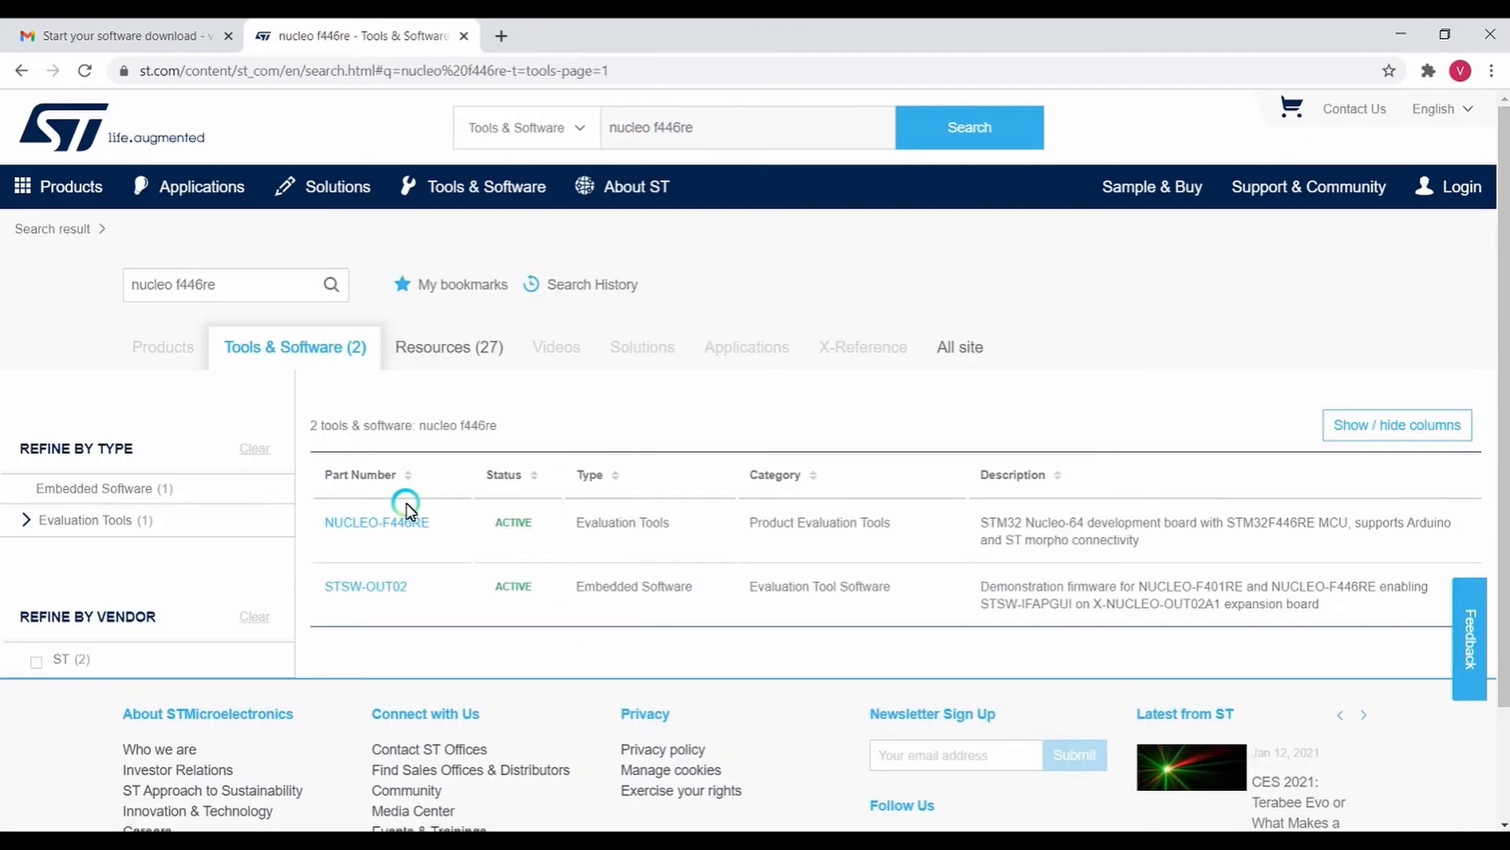
scroll(358, 421, down, 1)
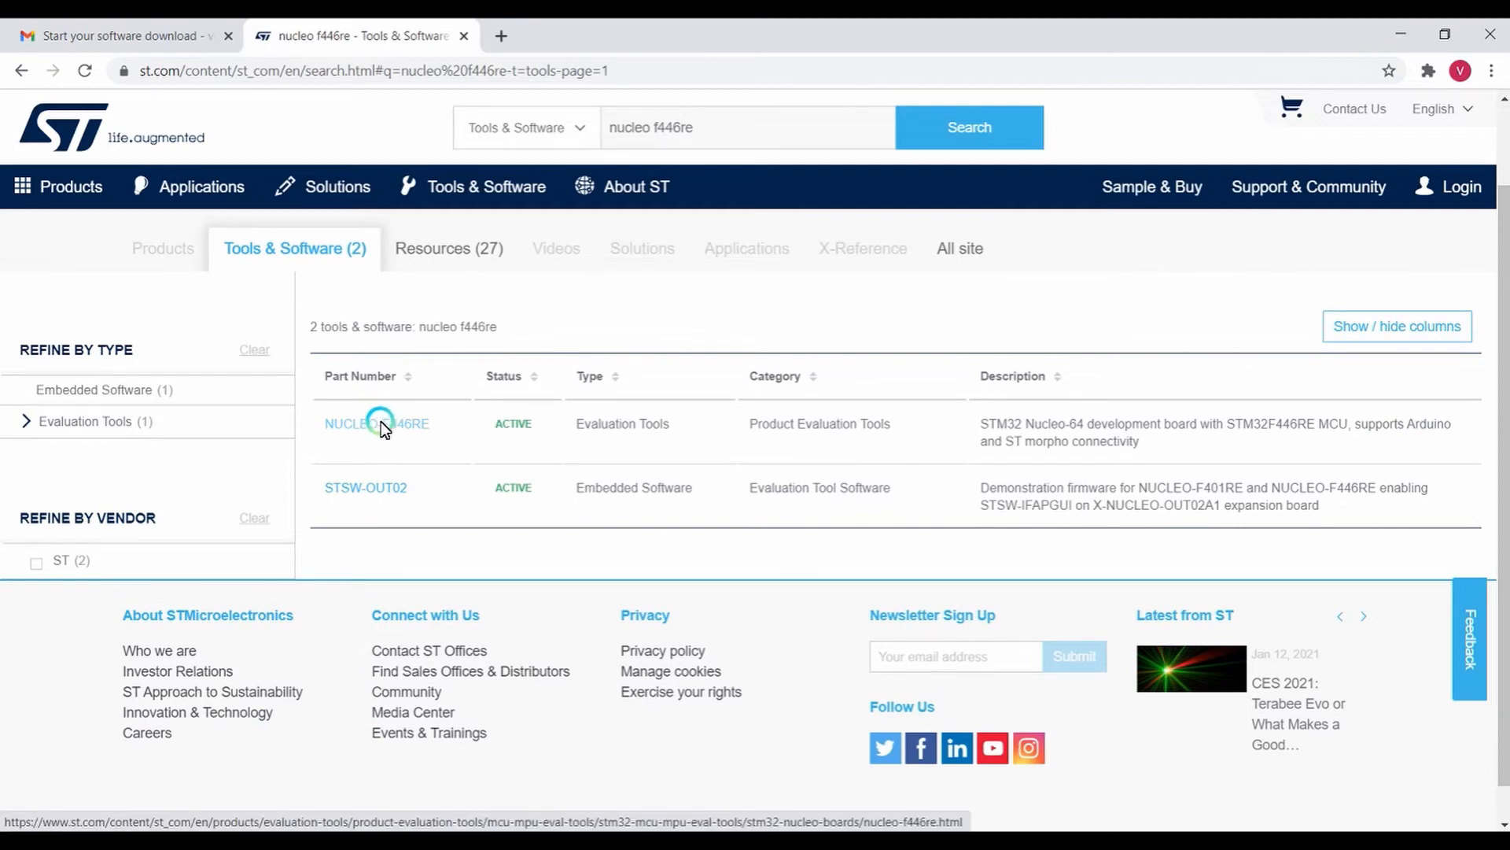
click(381, 422)
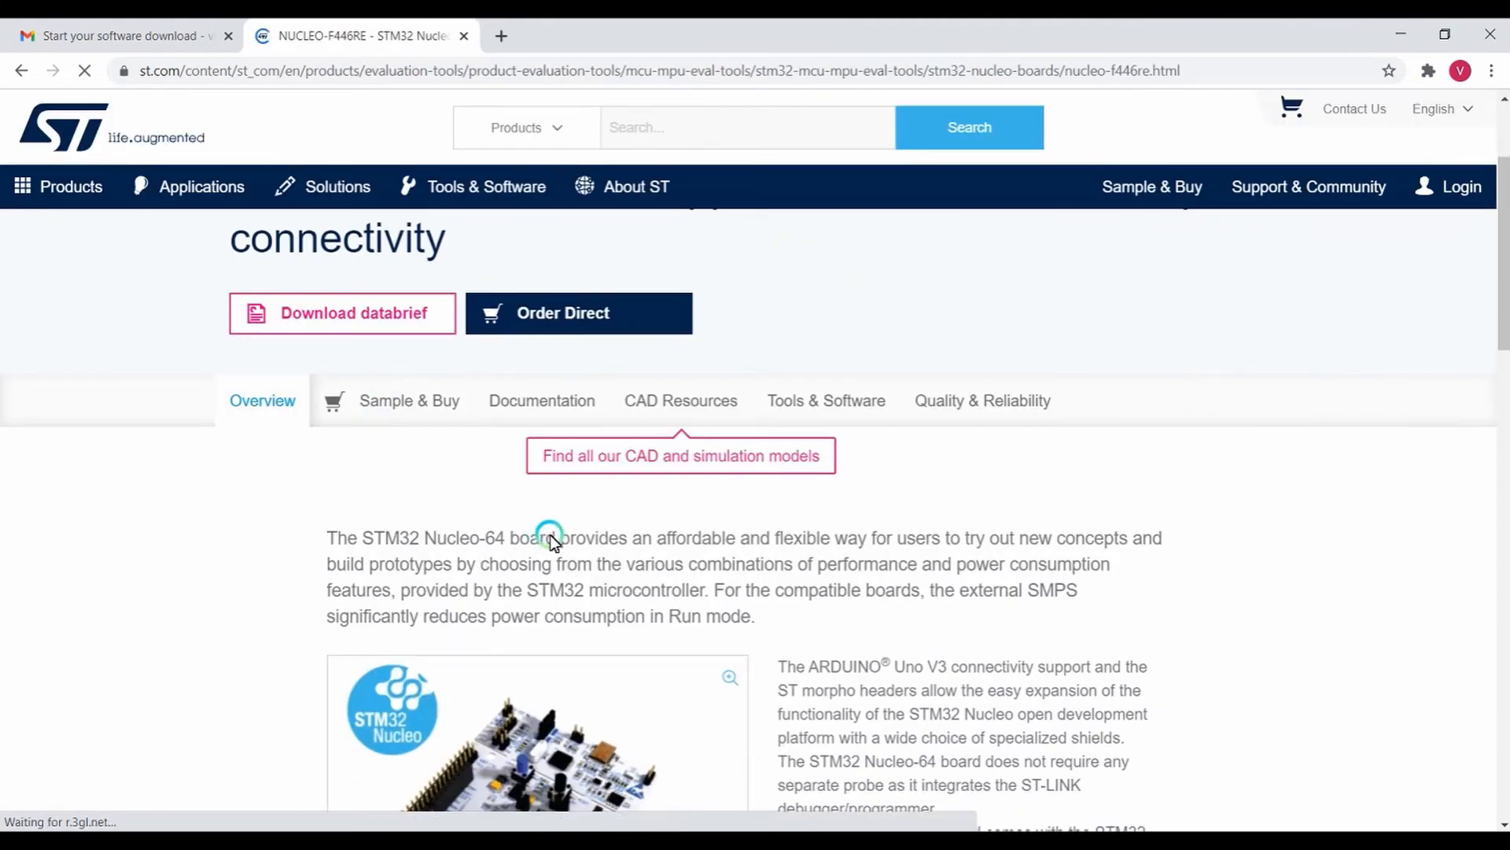
Show the board's Software Development Tools and highlight the STSW-LINK007 firmware upgrade and STSW-LINK009 USB driver descriptions.
click(809, 400)
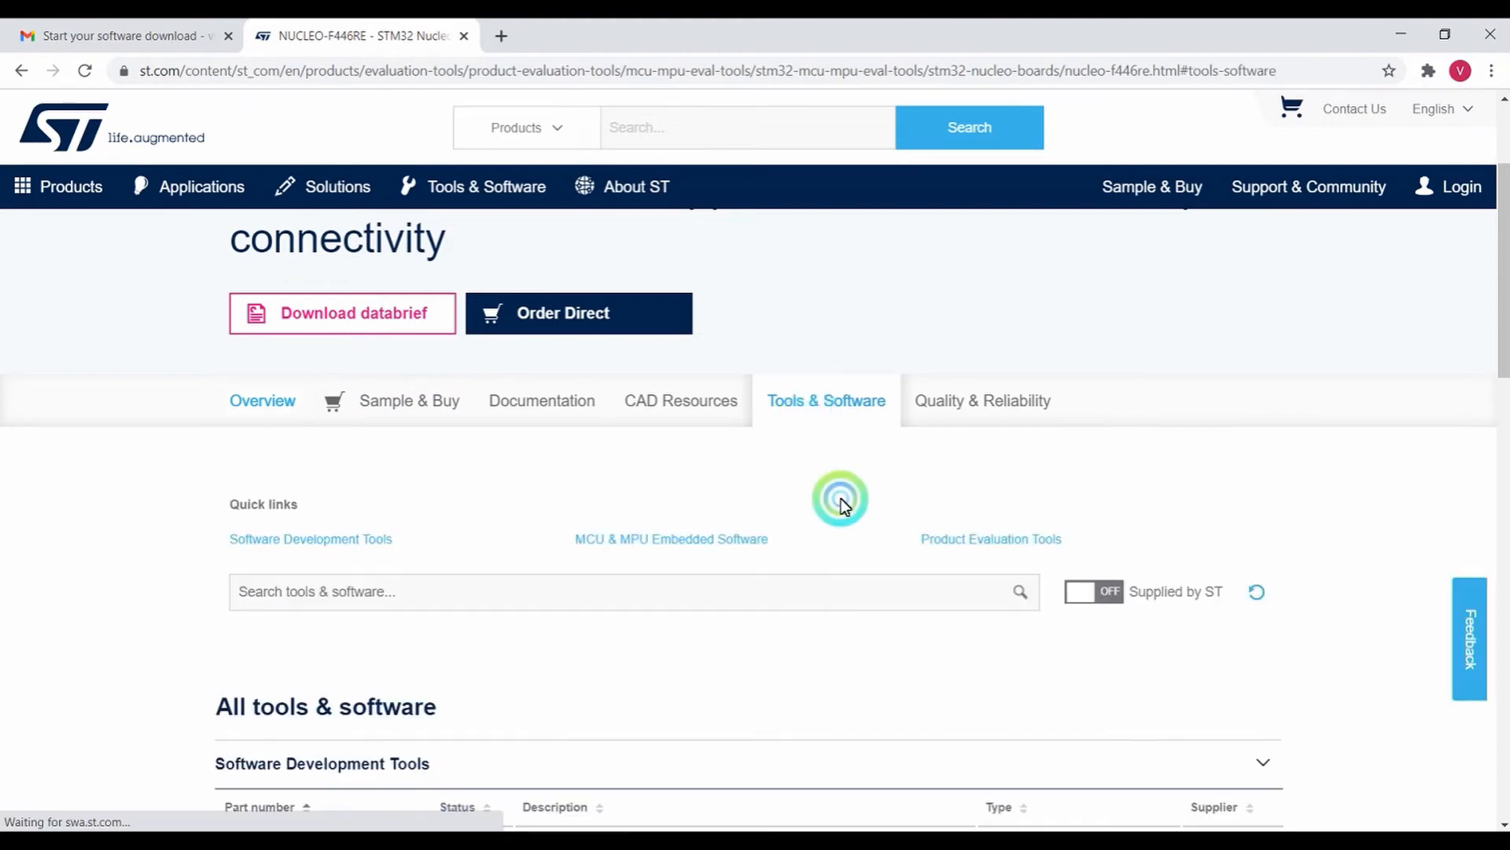
click(318, 543)
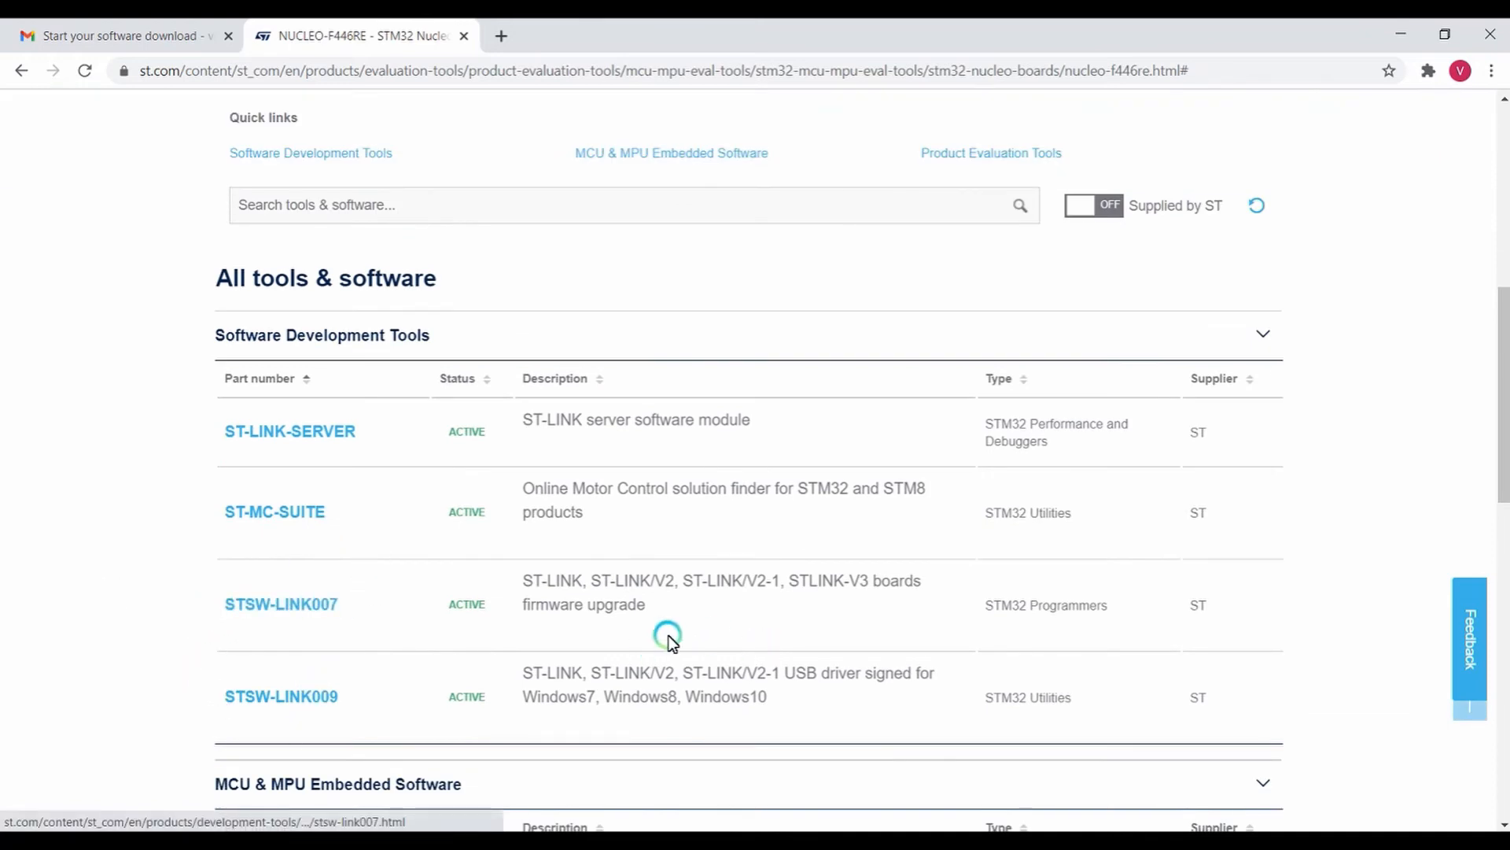
drag(645, 611, 510, 598)
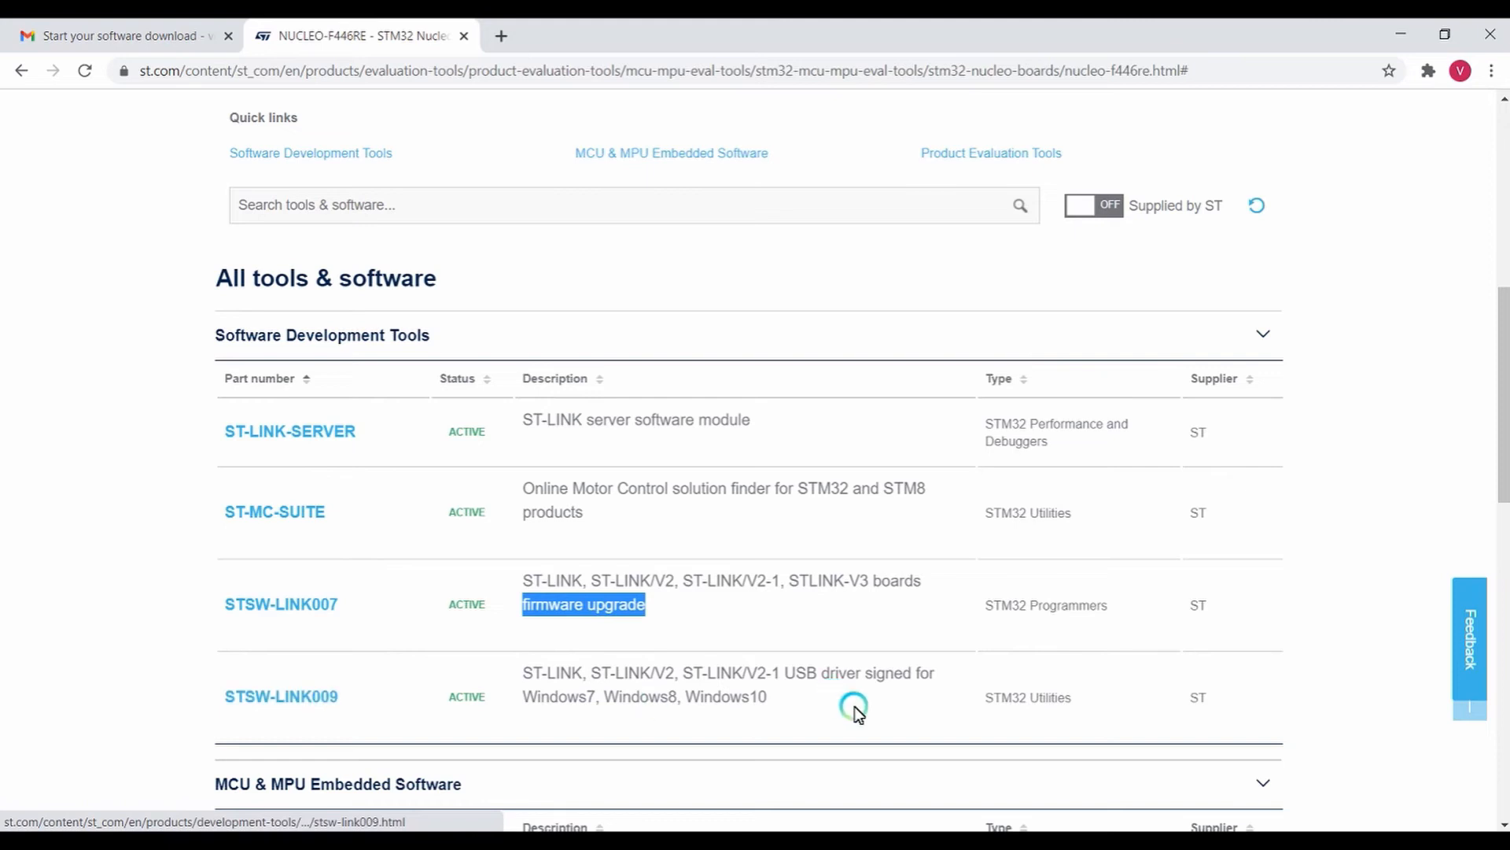
drag(777, 702, 513, 669)
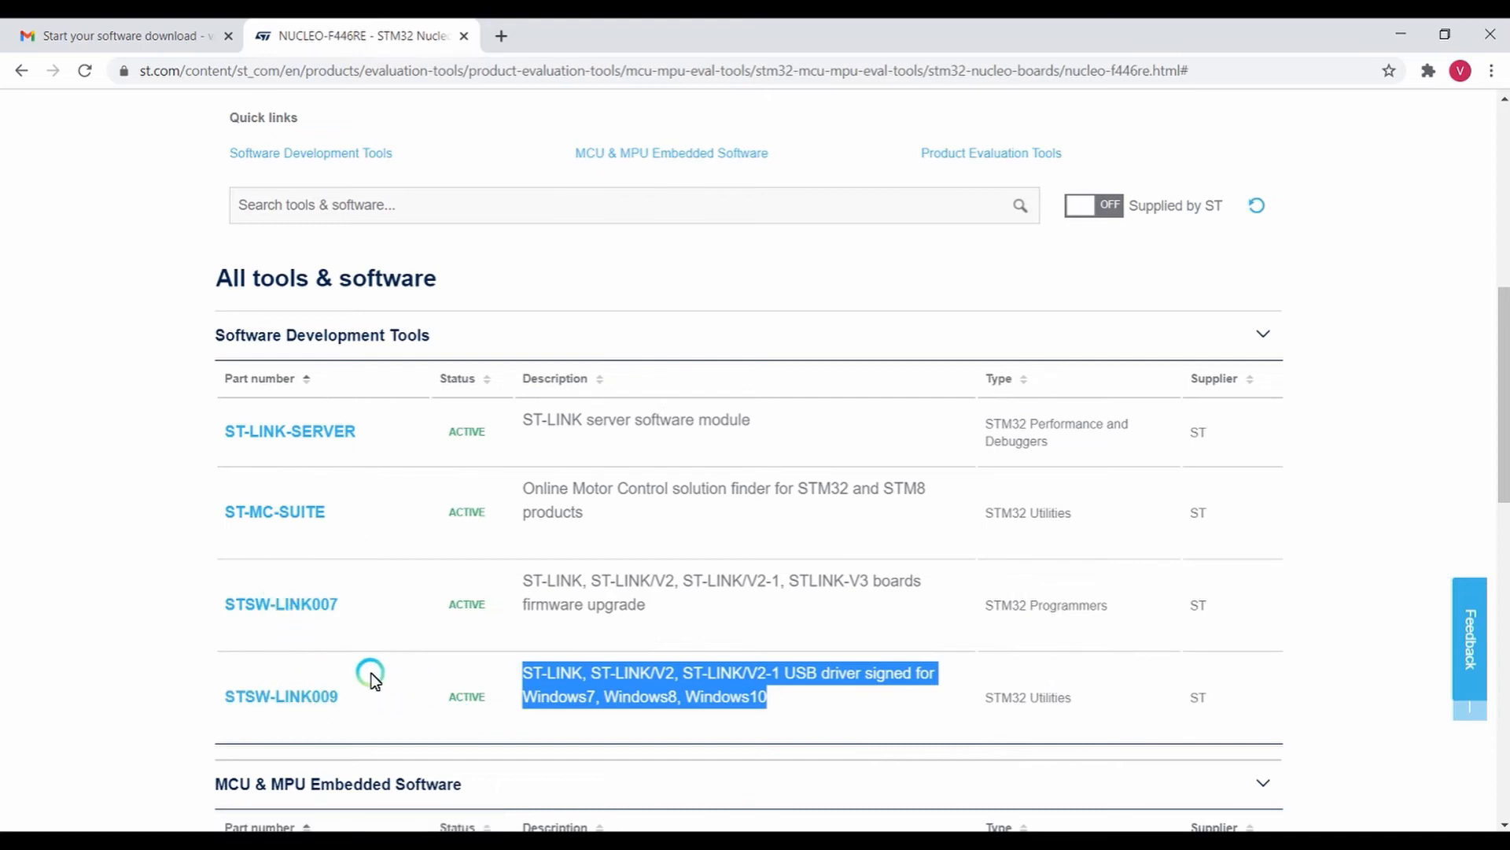
Open the STSW-LINK007 page and list its previous versions under Get Software.
click(311, 606)
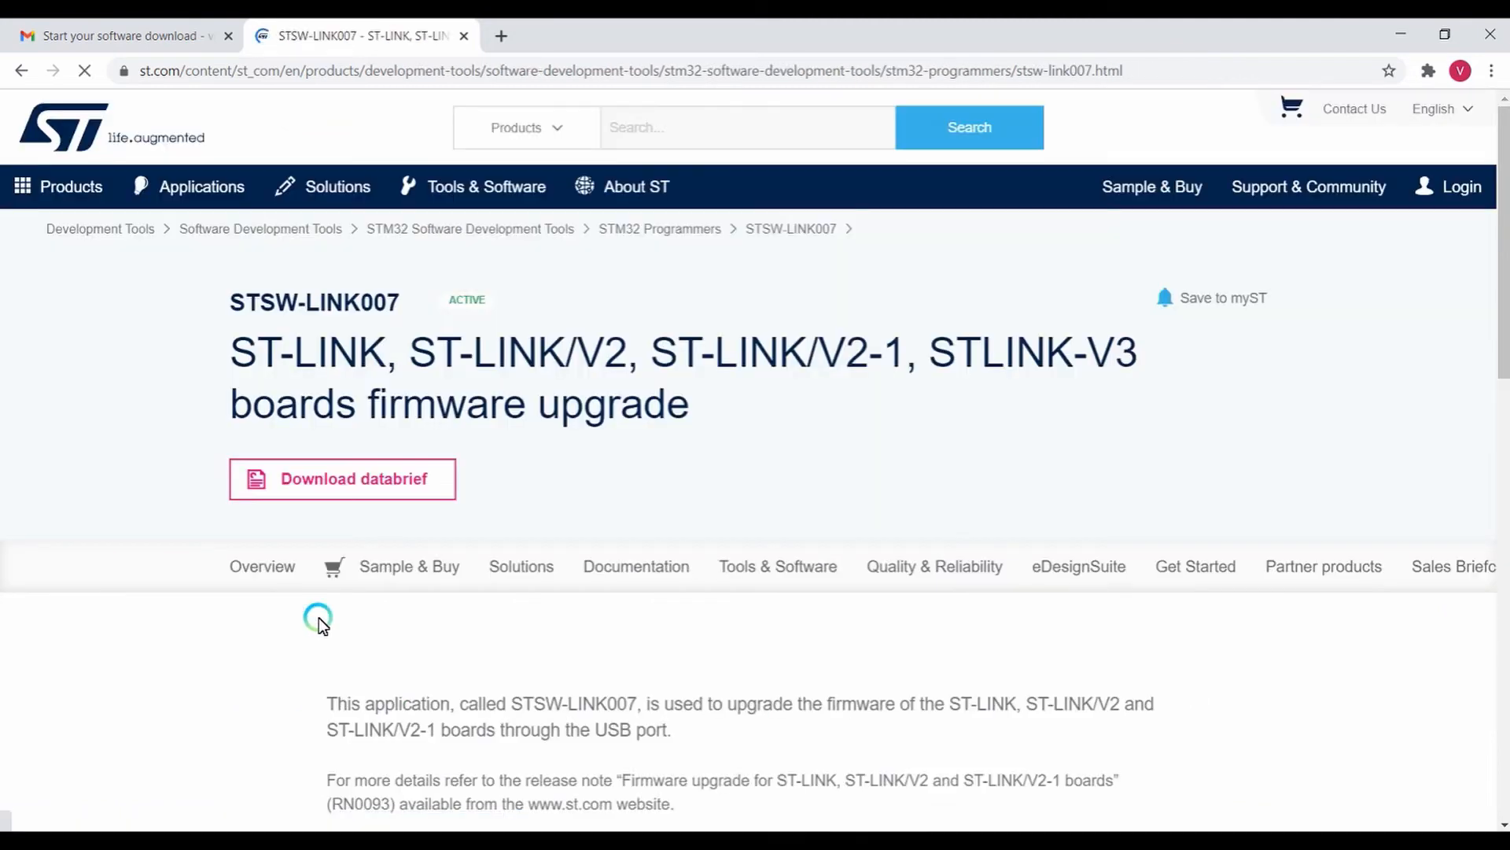
scroll(711, 568, down, 4)
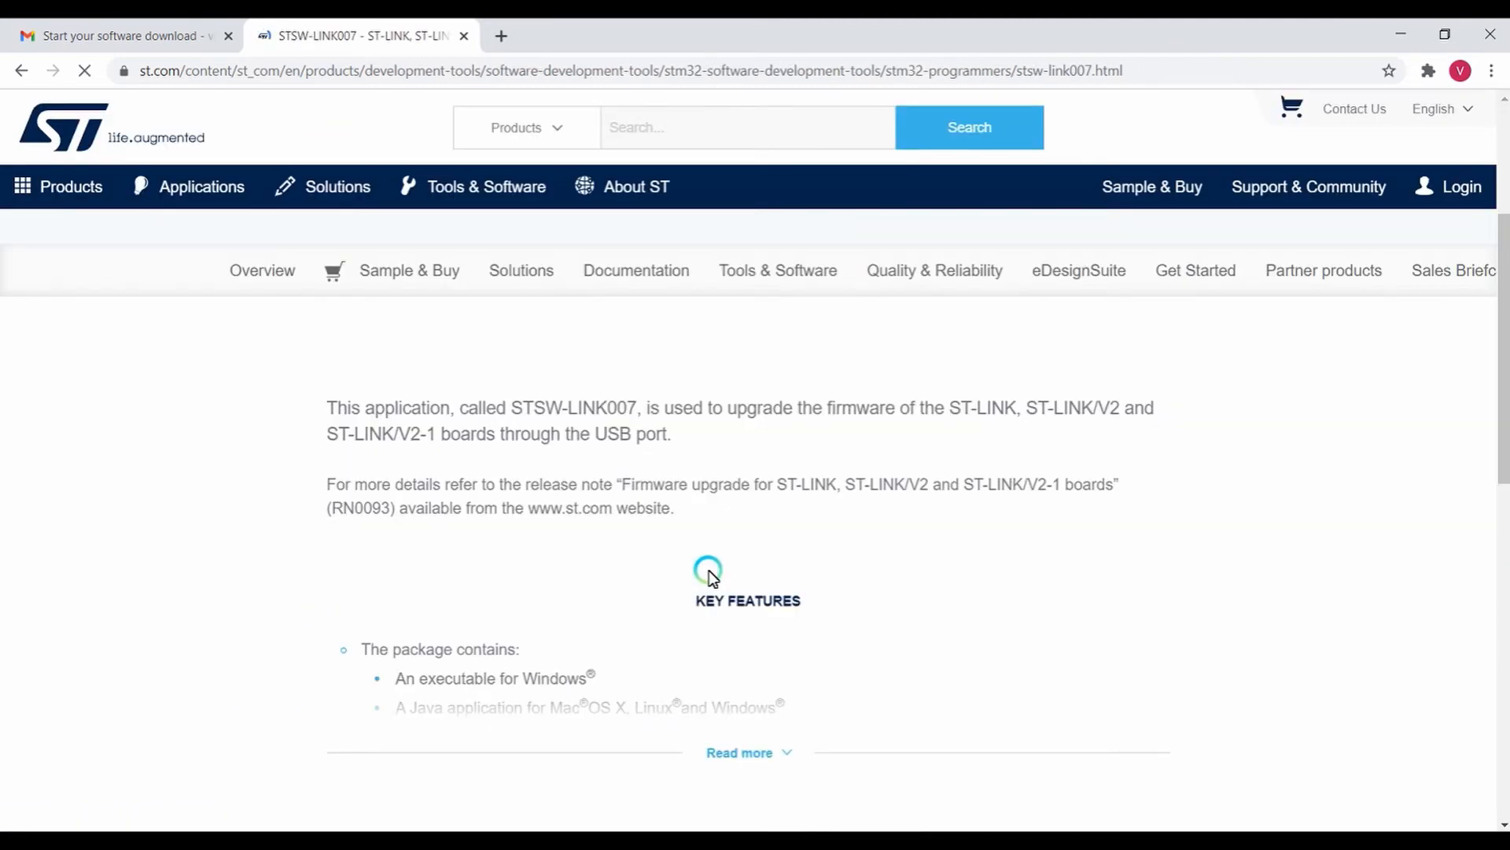
scroll(709, 570, down, 3)
scroll(710, 576, down, 4)
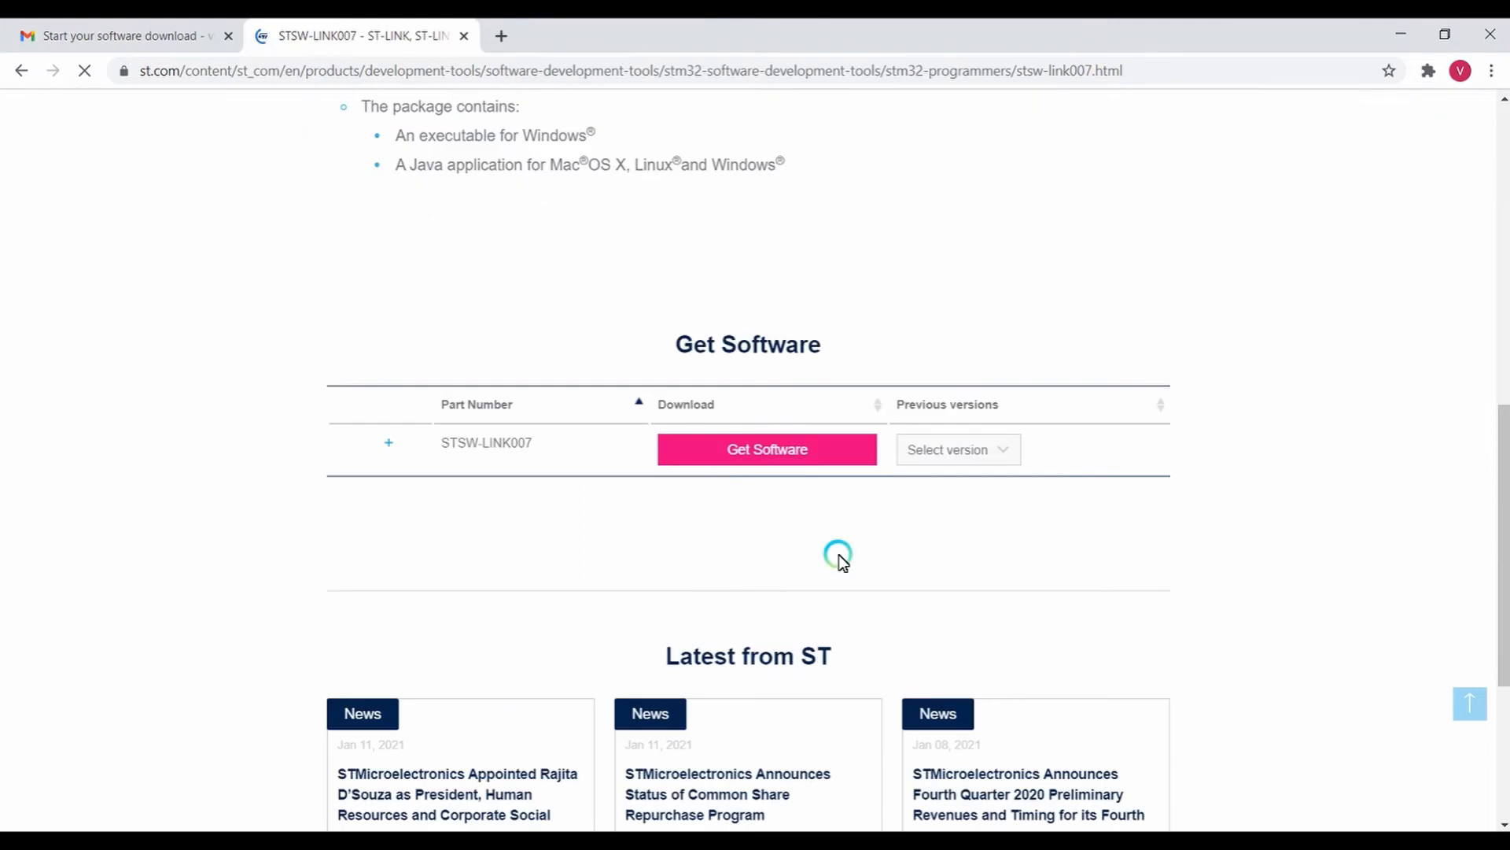
click(971, 449)
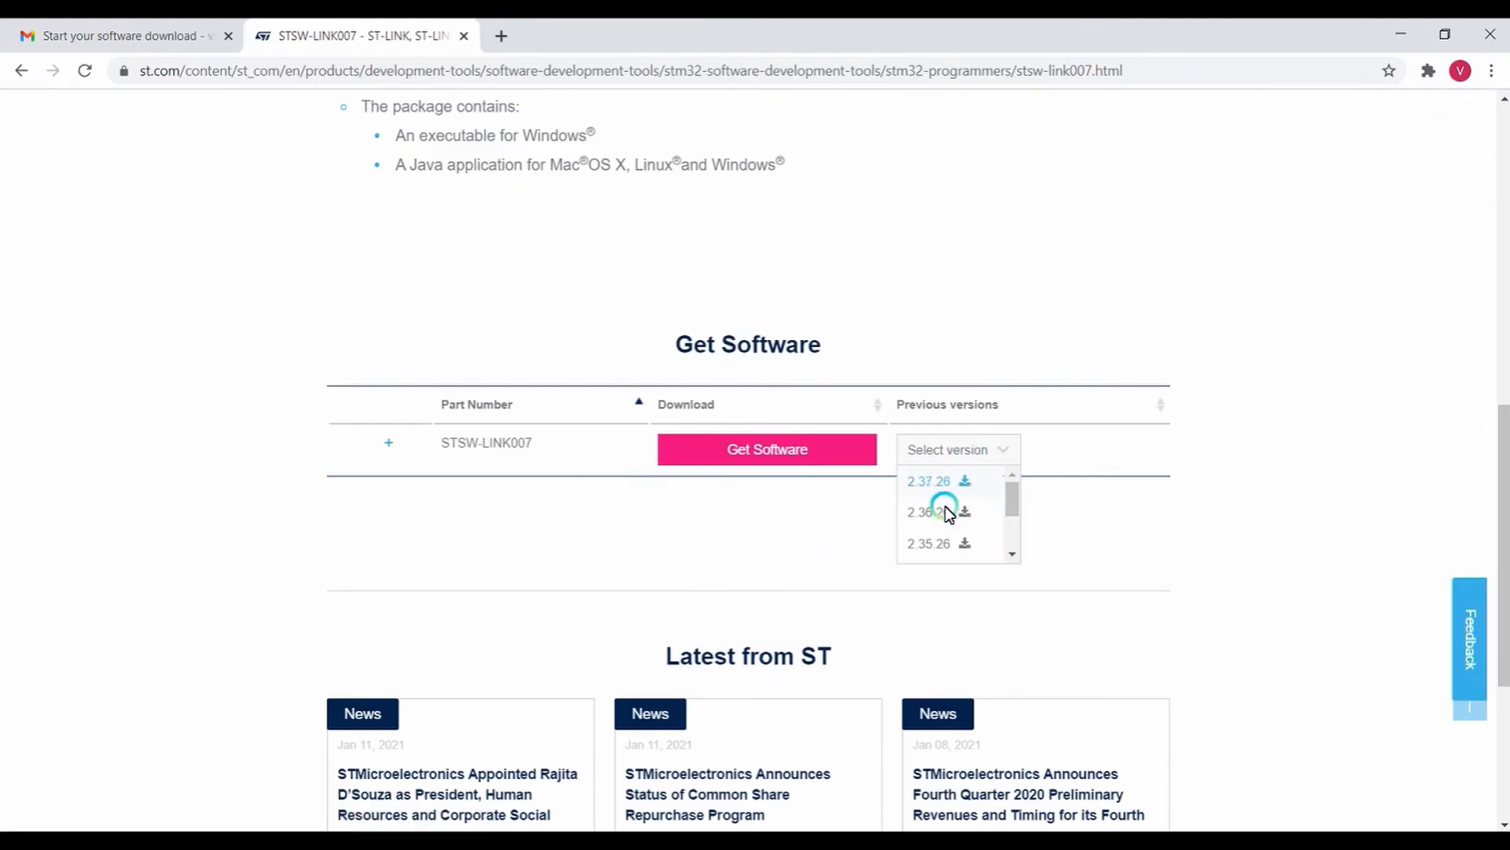
Download version 2.37.26 of STSW-LINK007 and accept its license agreement.
click(928, 473)
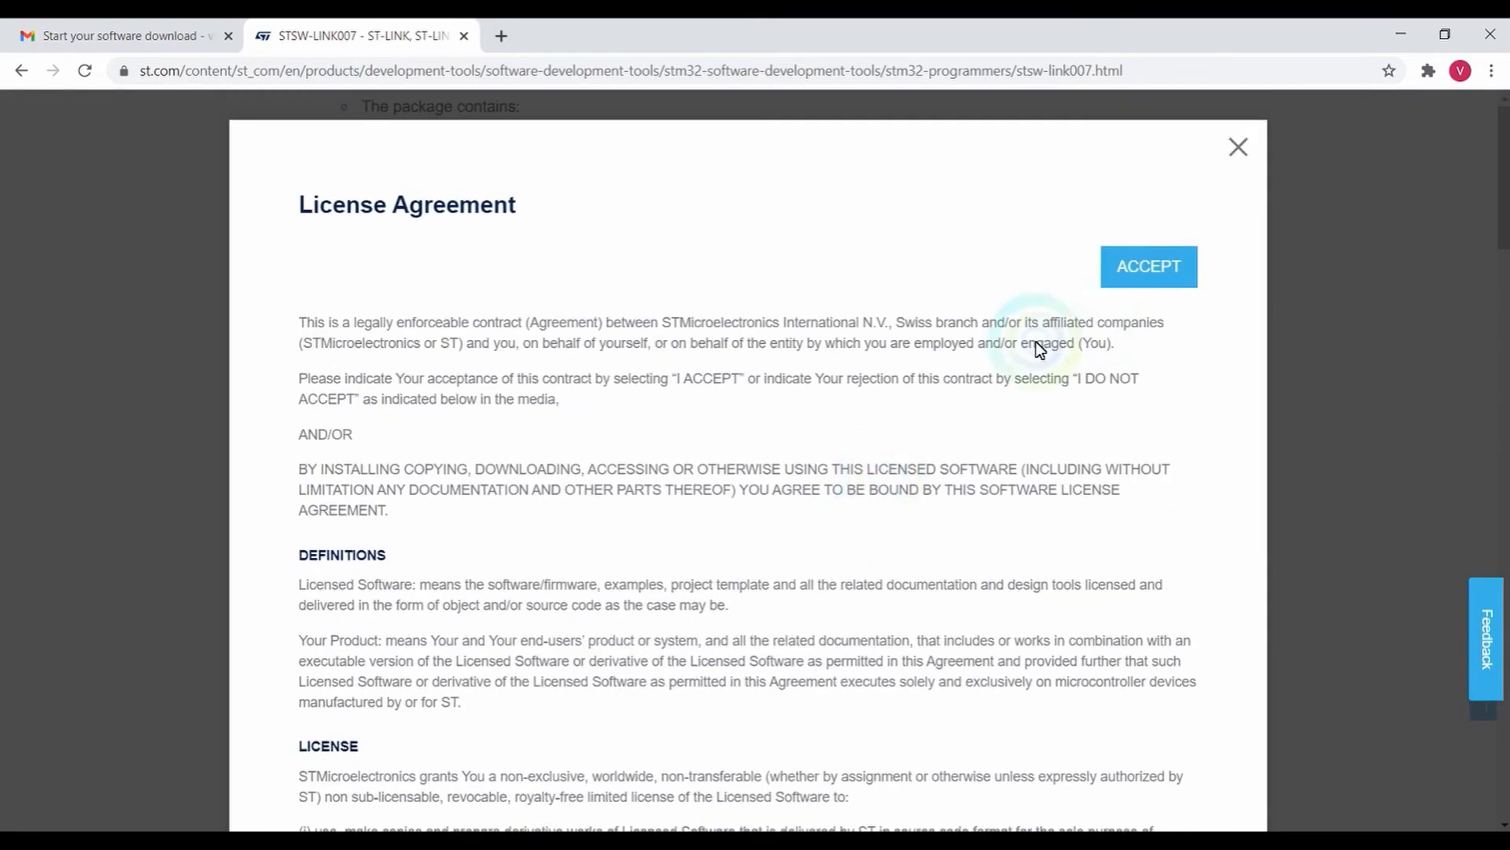
click(1143, 264)
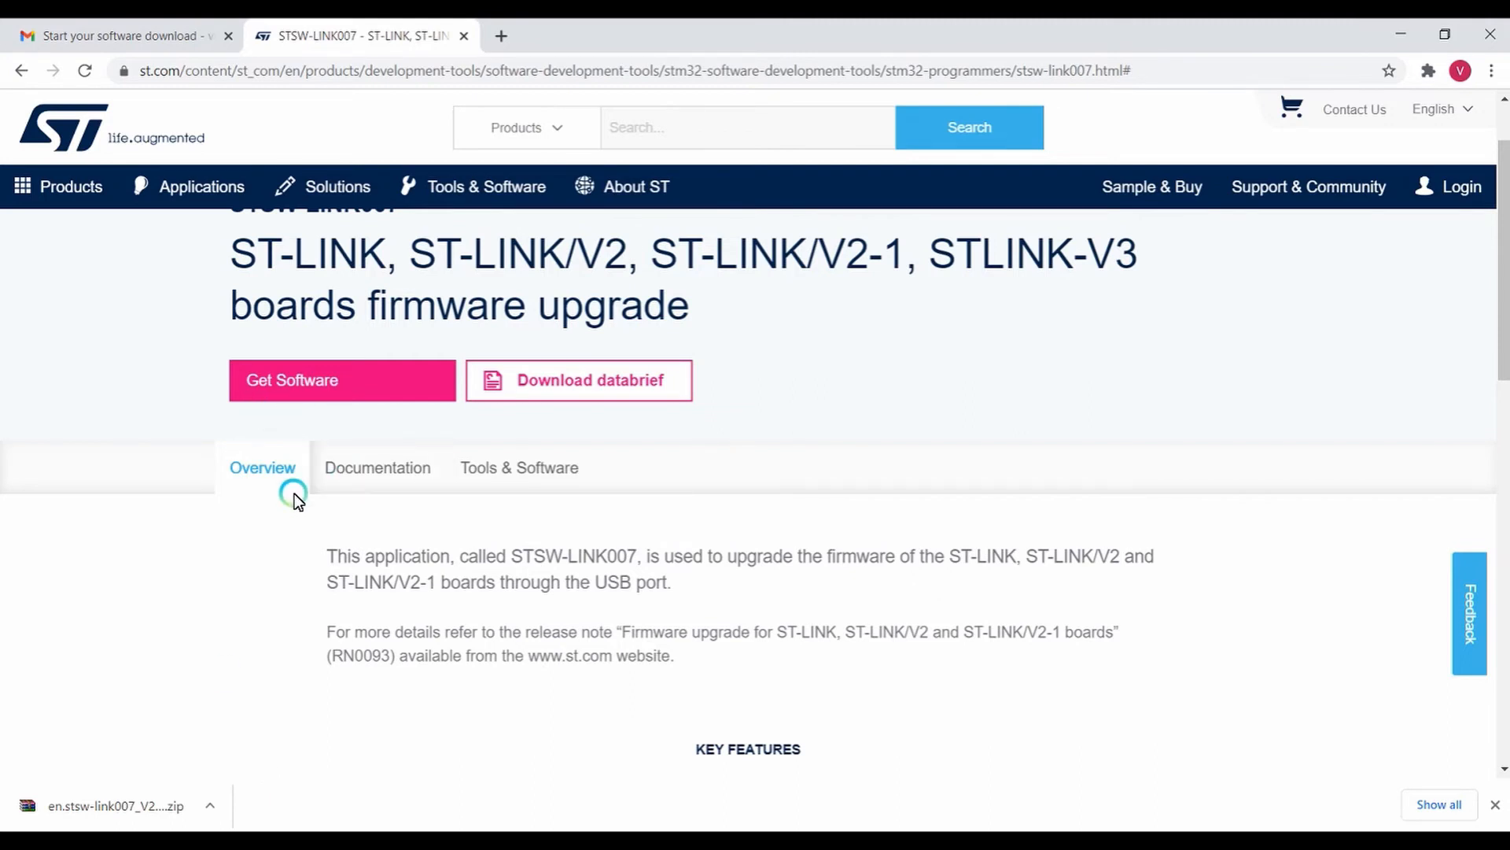
Open the STMicroelectronics "Start your software download" email in Gmail, review its download link, and return to the STSW-LINK007 page.
click(82, 31)
click(284, 179)
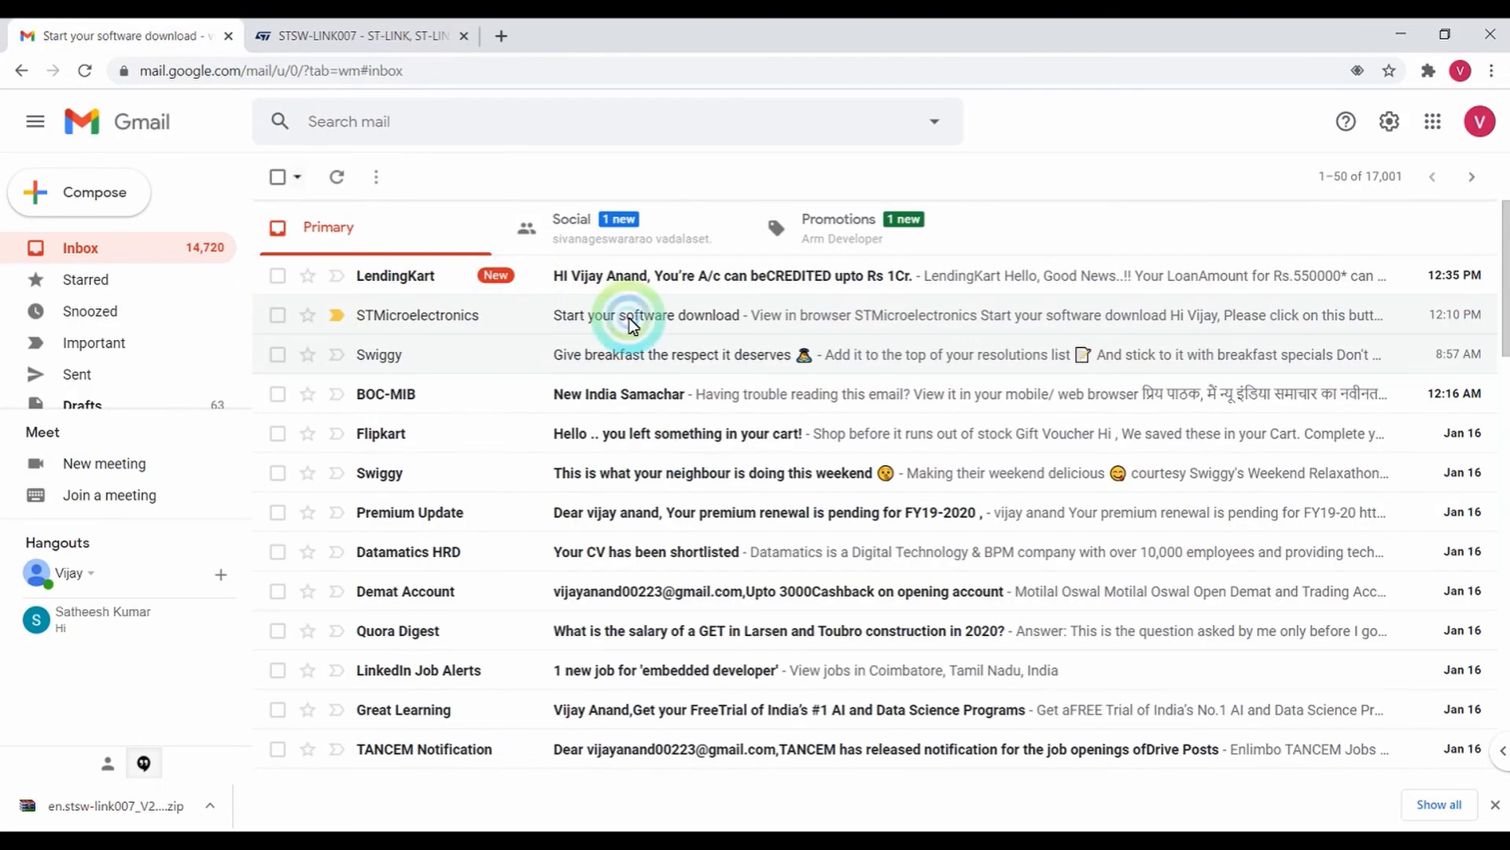
click(425, 319)
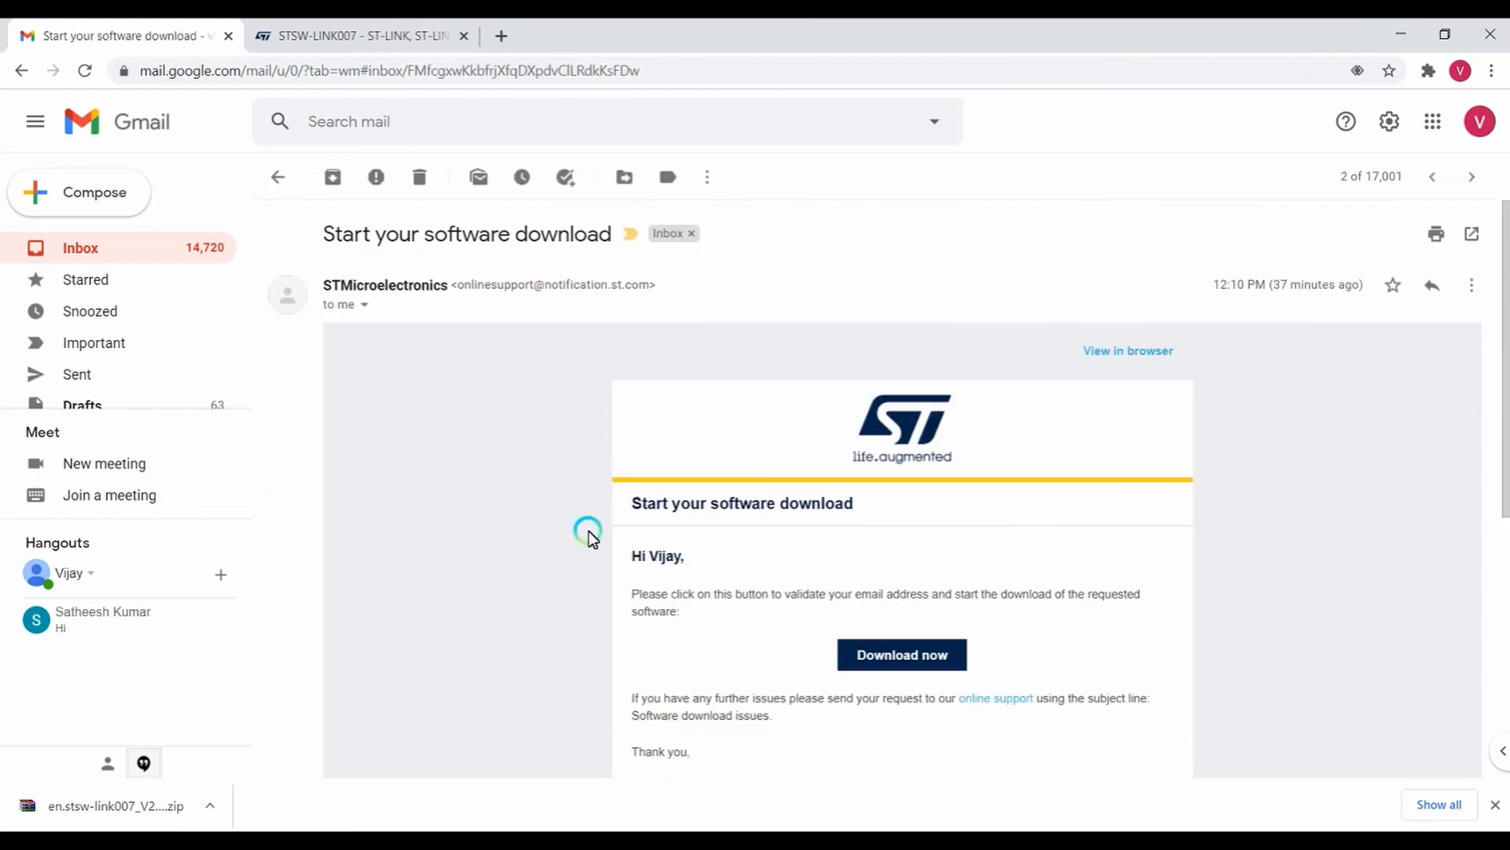
scroll(813, 574, down, 1)
scroll(881, 556, up, 1)
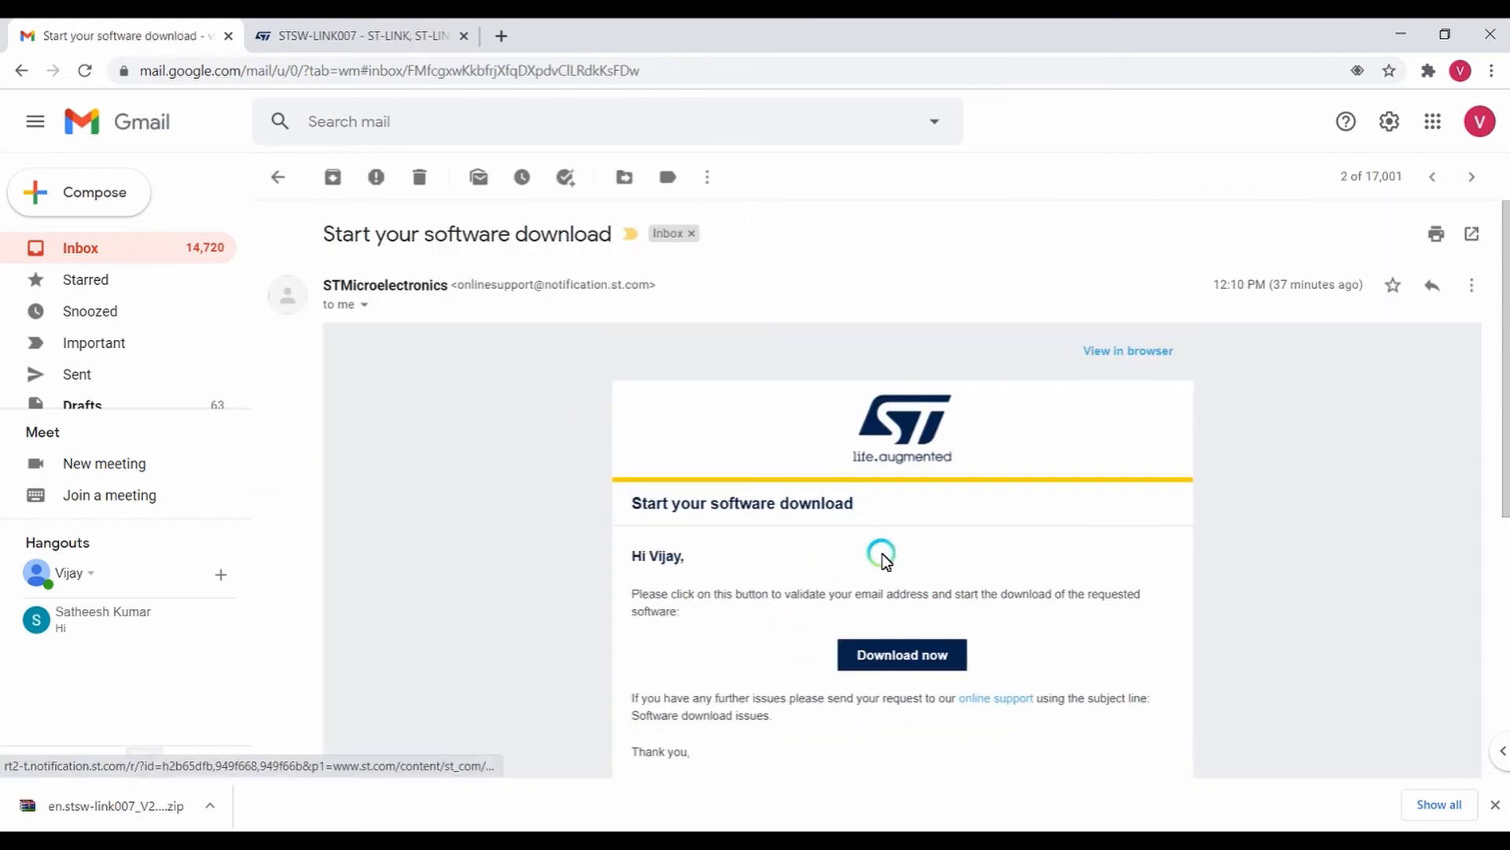
scroll(879, 555, down, 1)
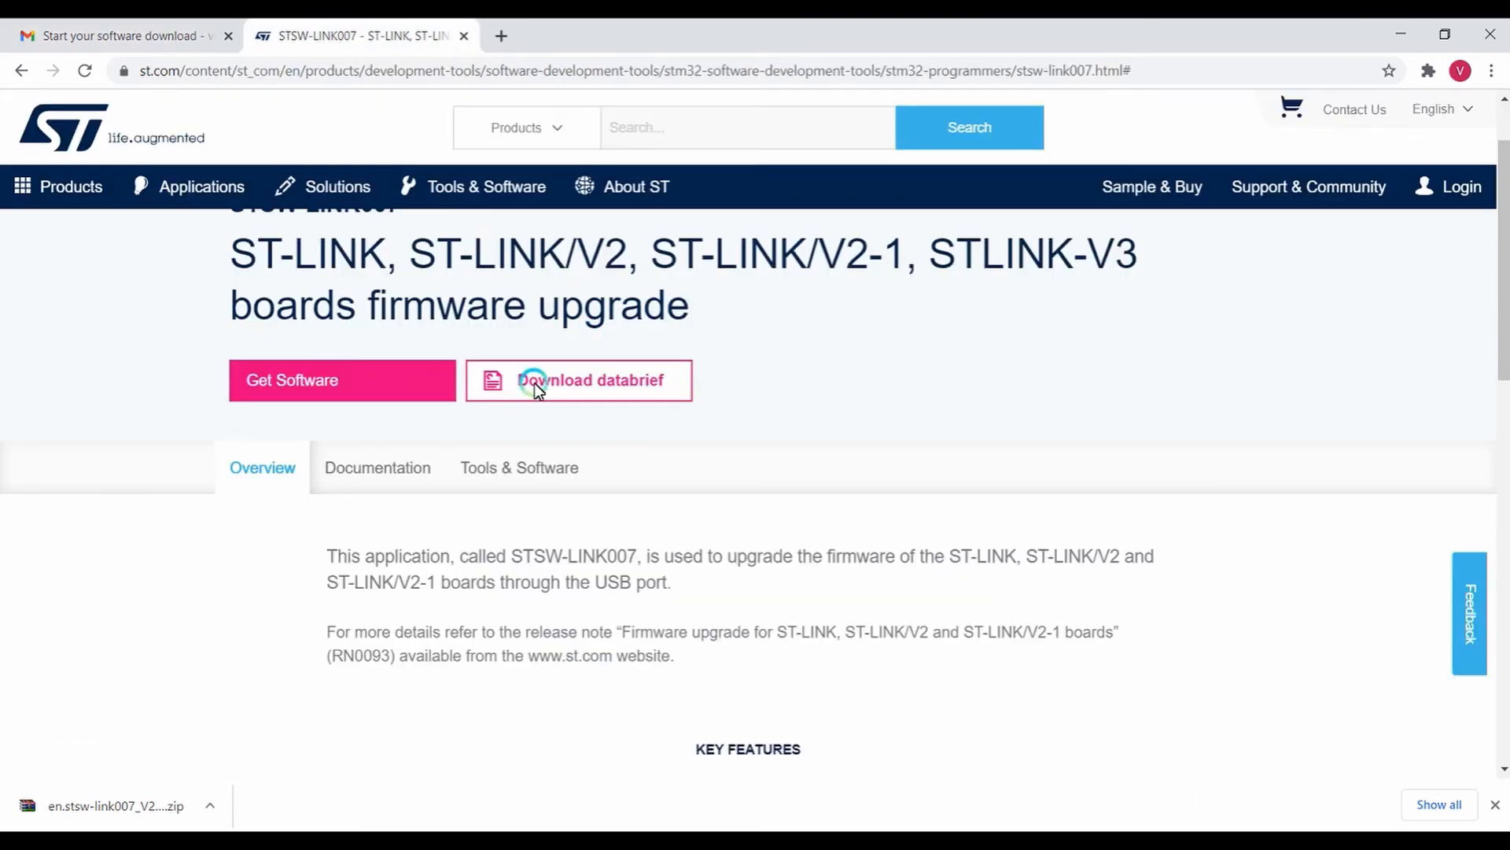
click(21, 70)
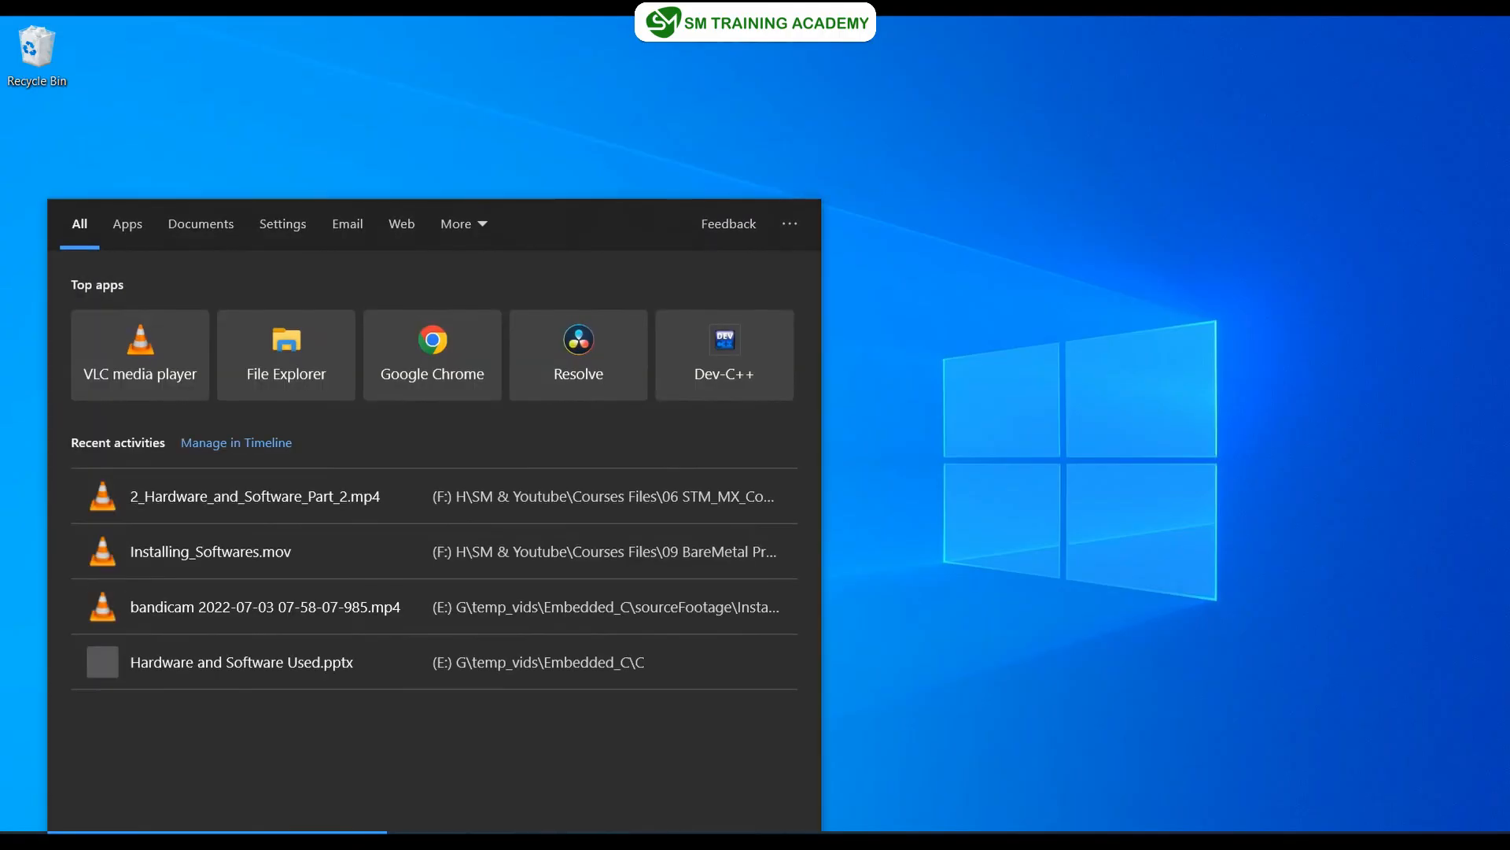
Launch Keil uVision5, open the Pack Installer and dismiss its welcome dialog.
text(keil)
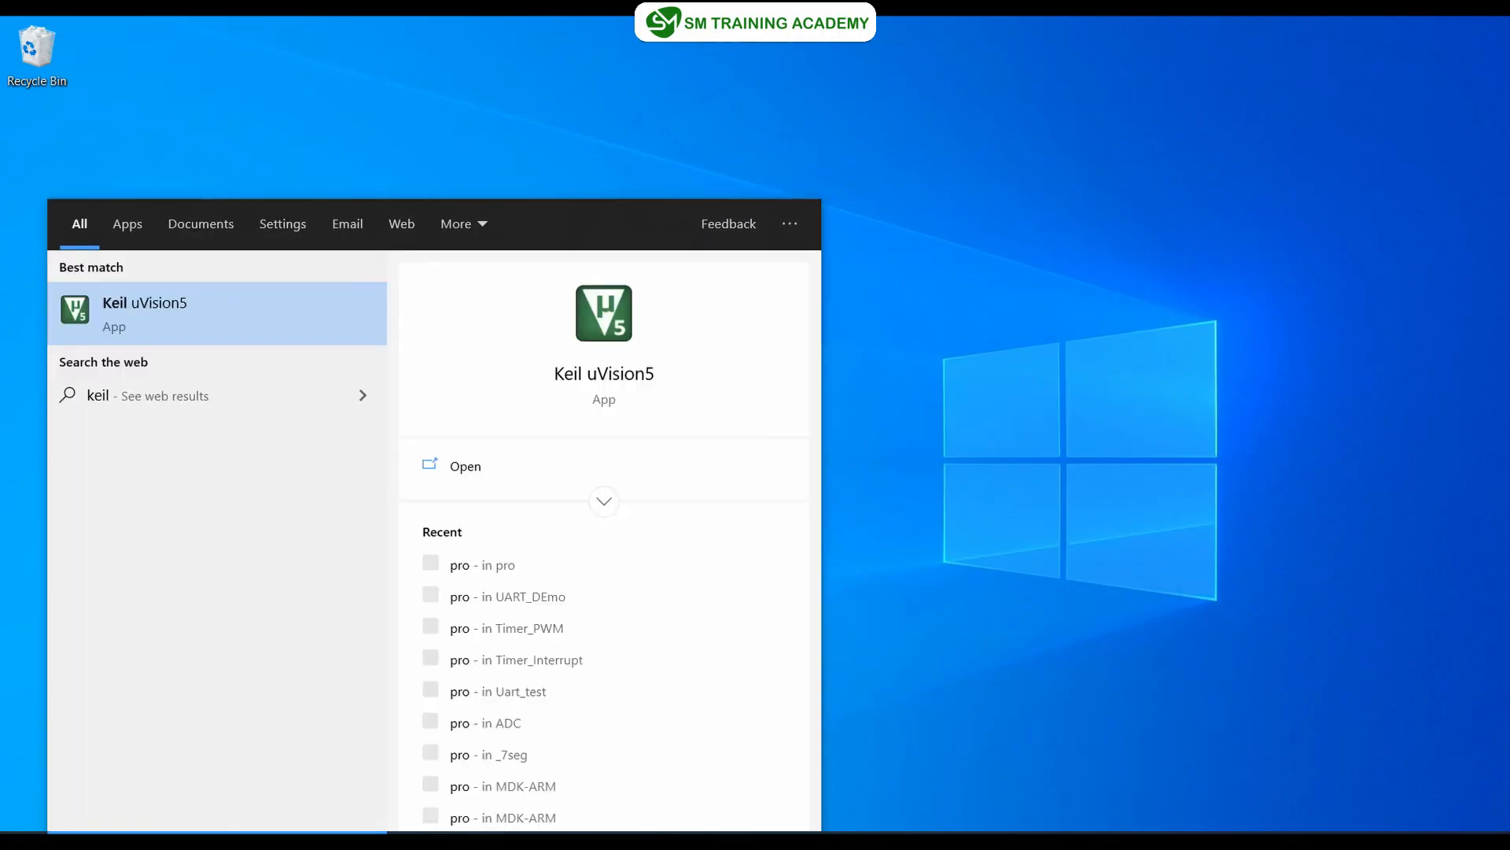
key(Return)
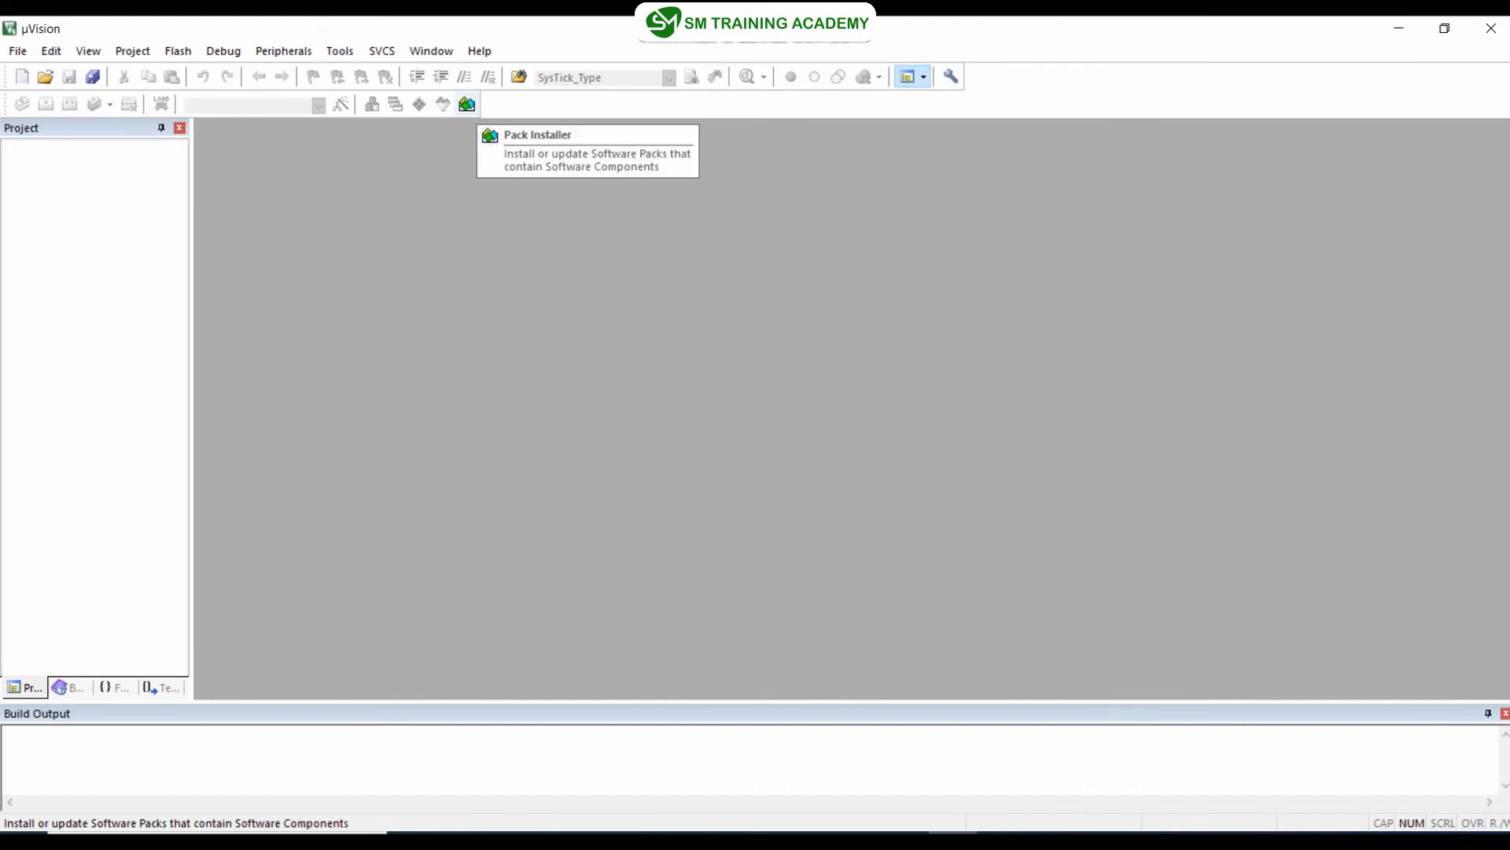
click(467, 105)
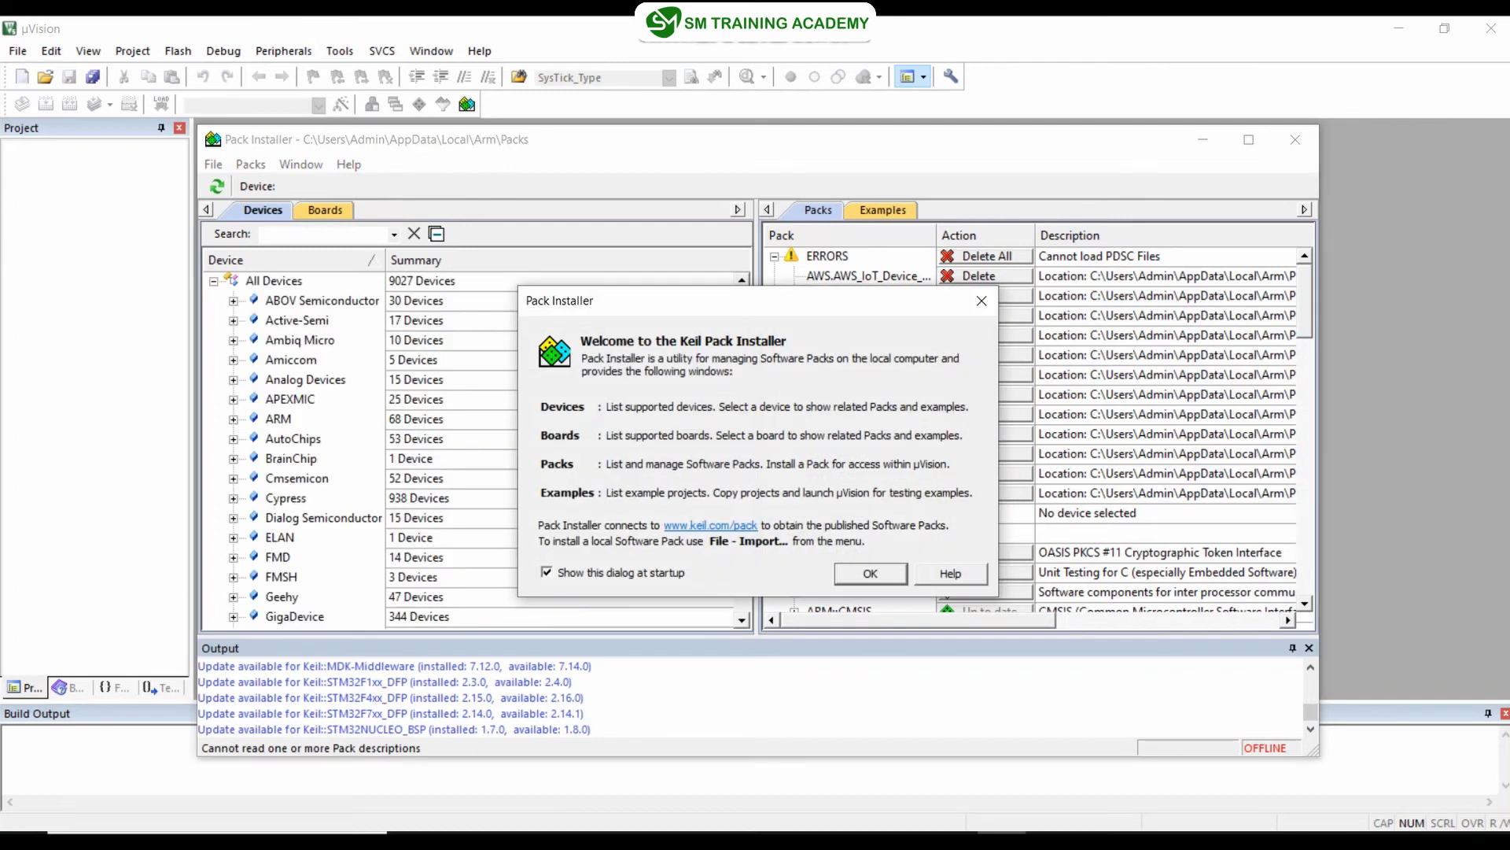
key(Return)
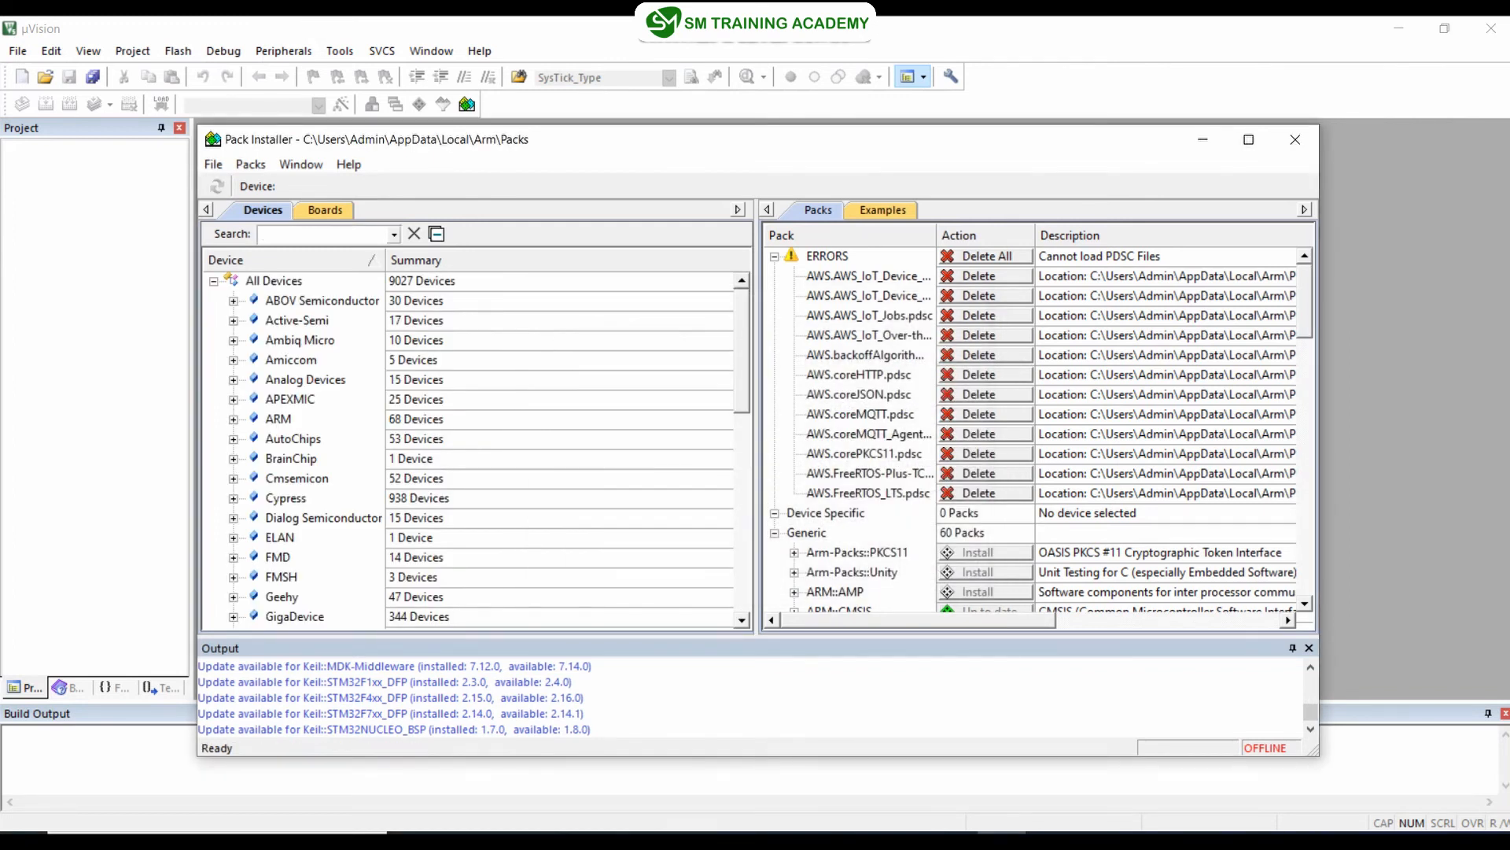
Search the devices for "stm32f446", expand the STM32F446 family and widen the Device column to show the full names.
text(stm32f)
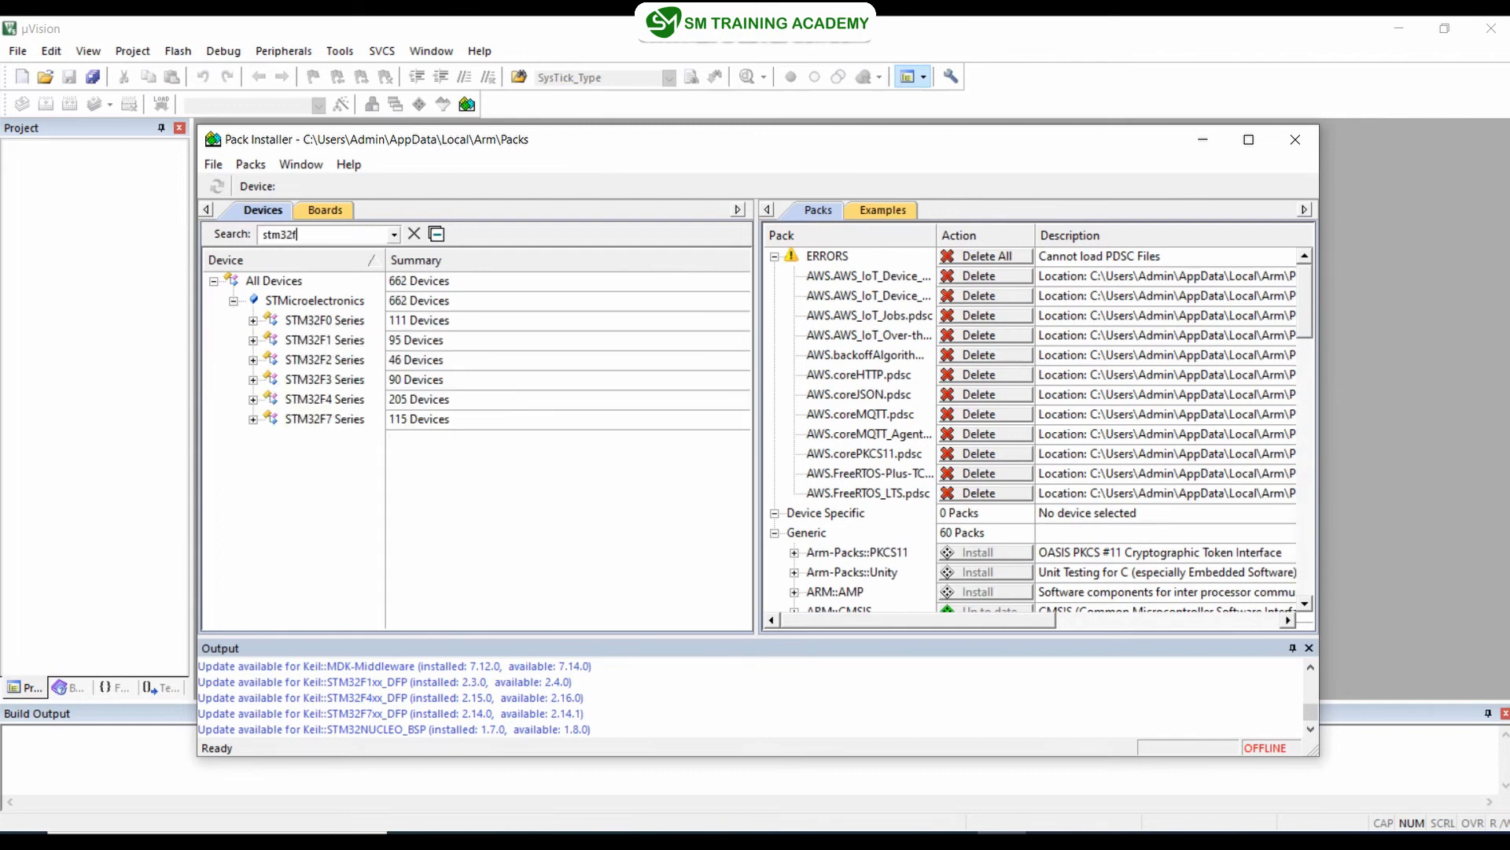
text(446)
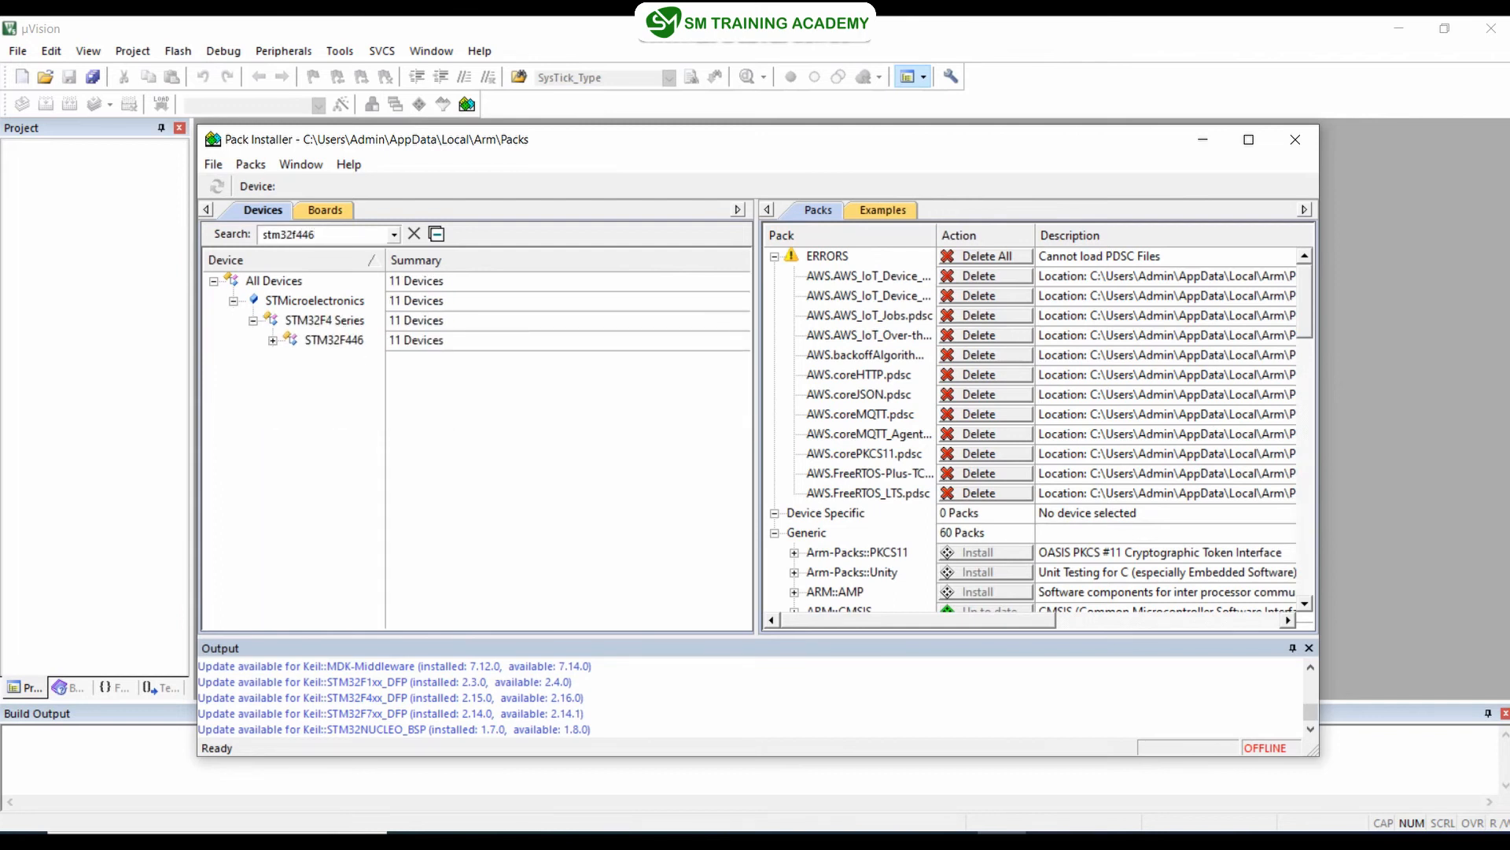
click(273, 341)
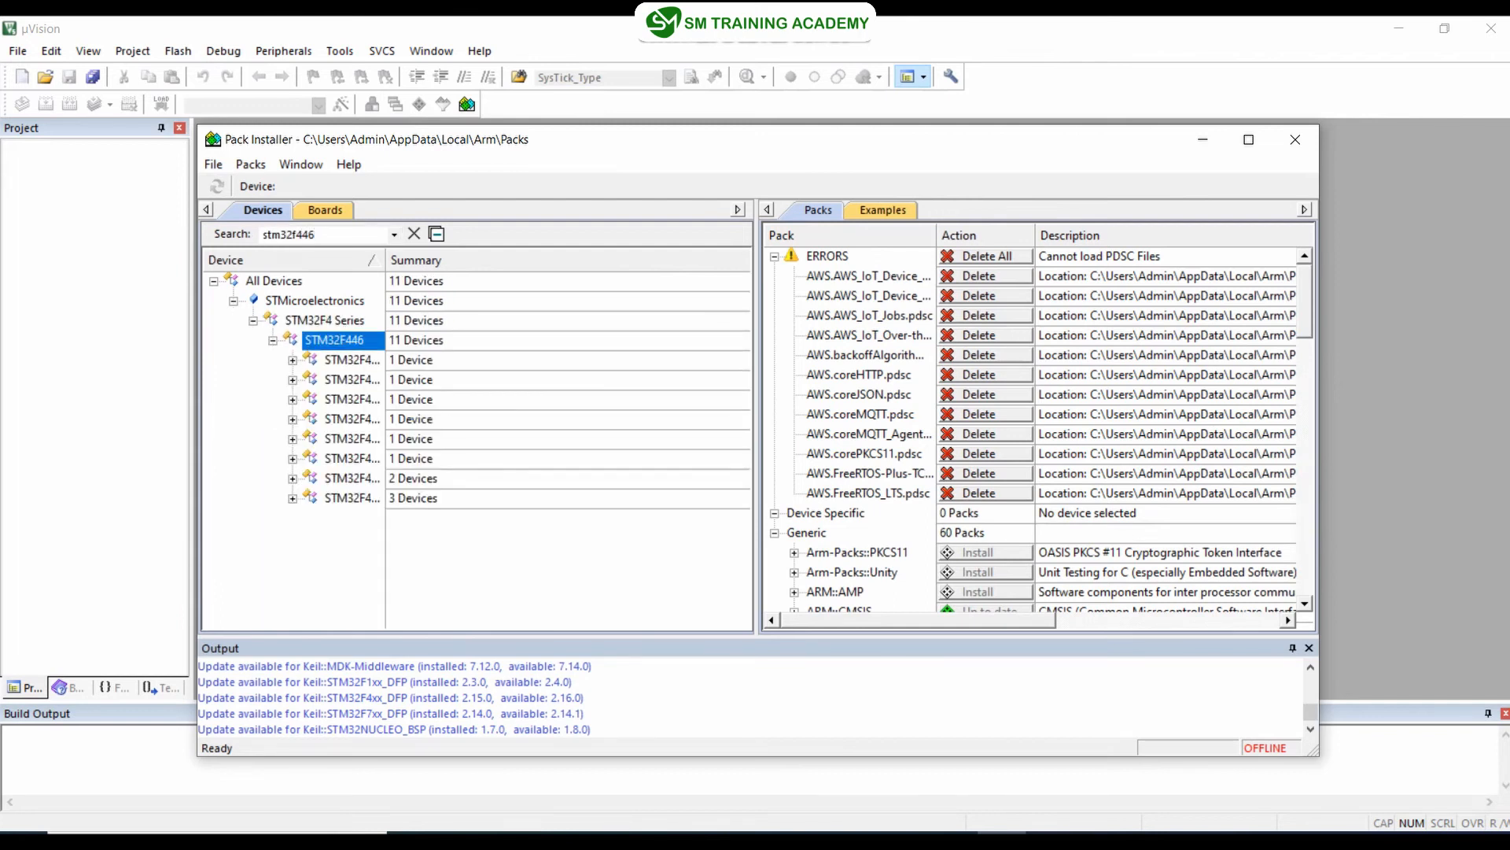
click(292, 361)
click(293, 360)
drag(386, 261, 492, 261)
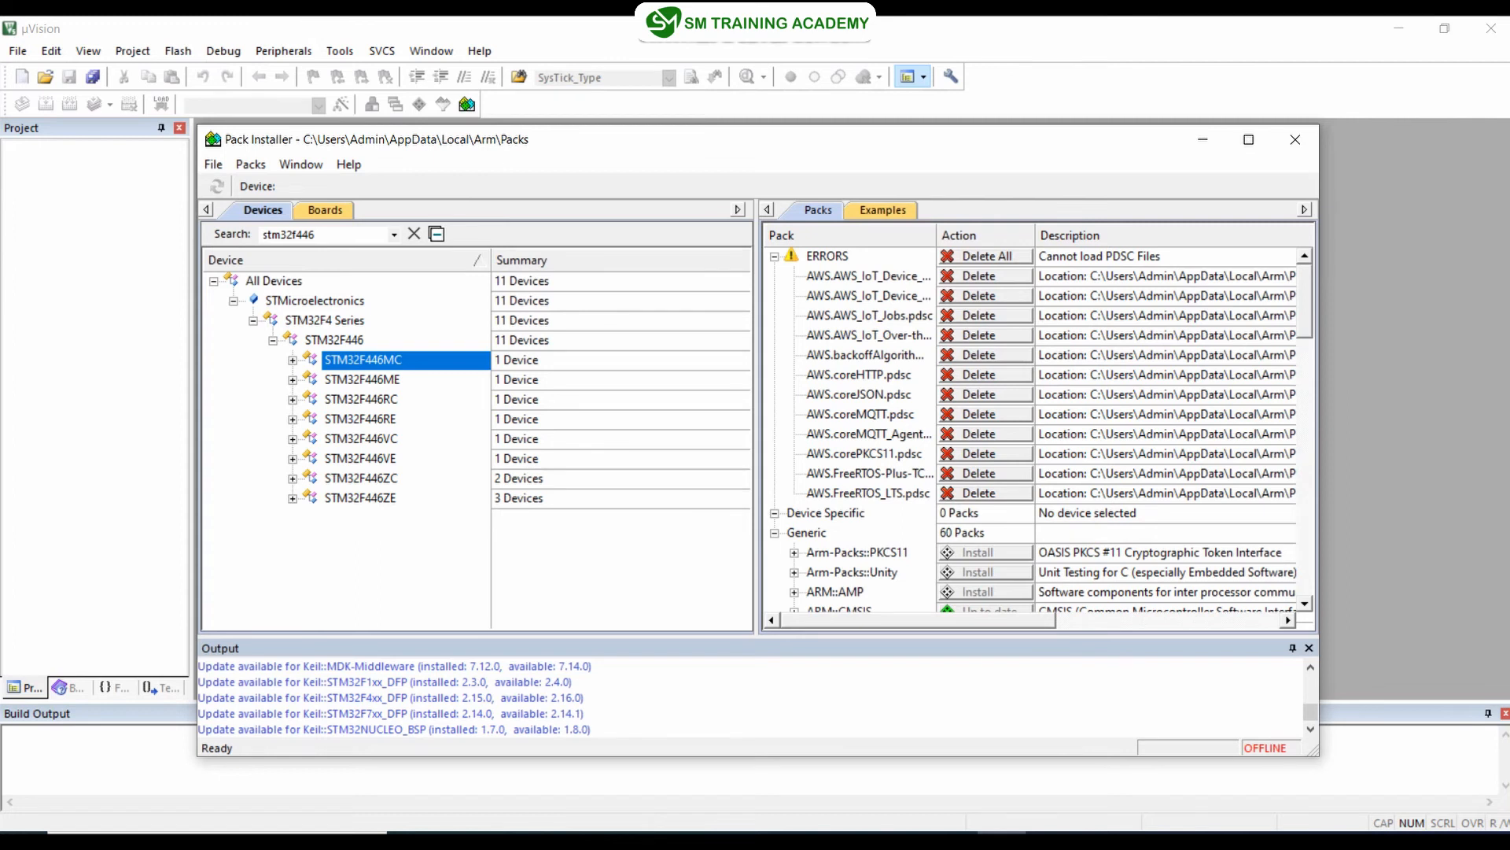
Select the STM32F446RETx device under STM32F446RE and show its device-specific packs.
click(292, 419)
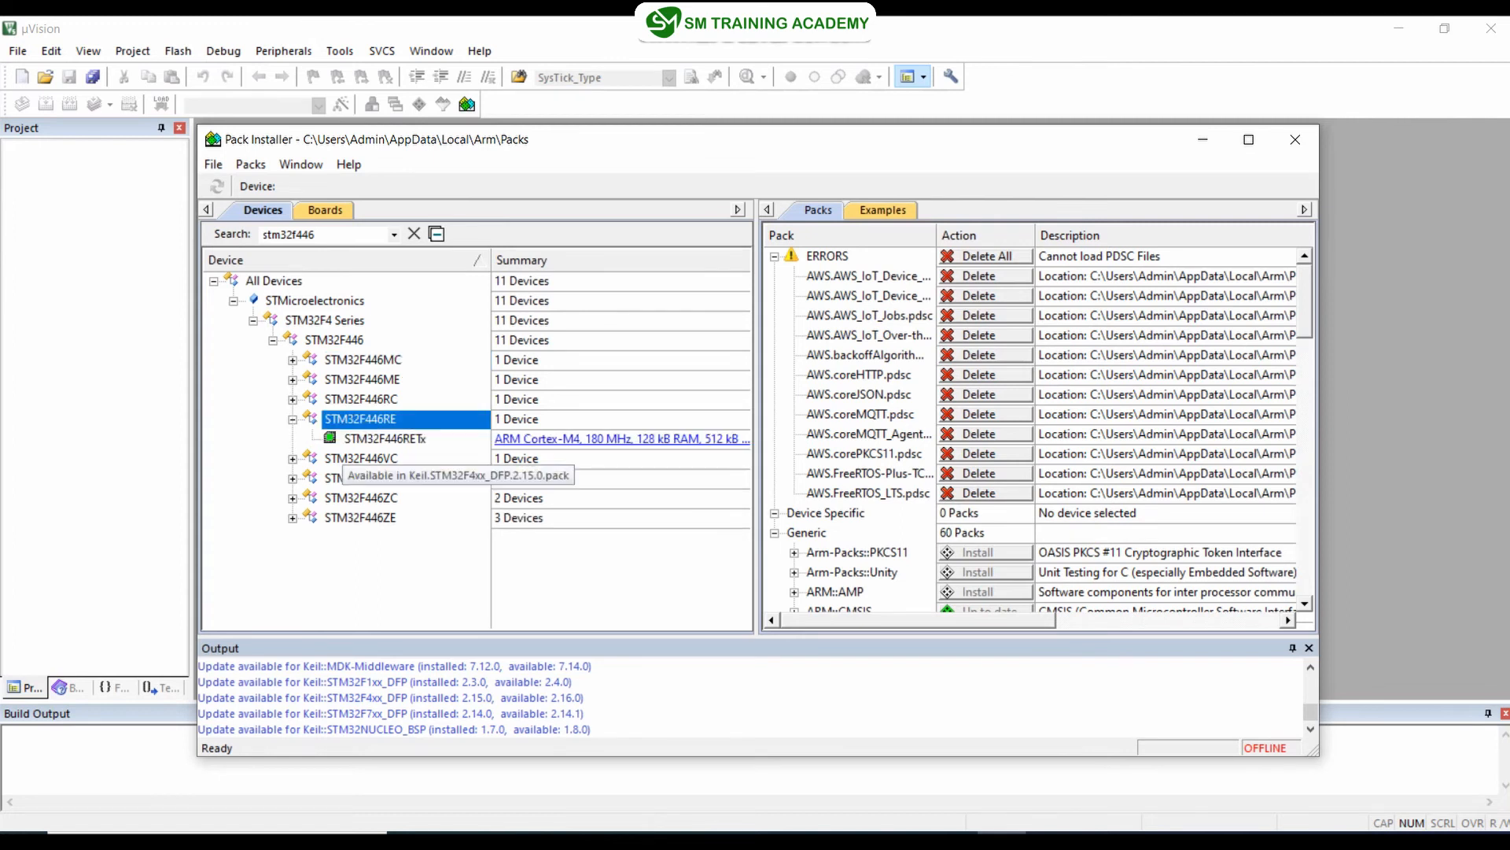
click(361, 440)
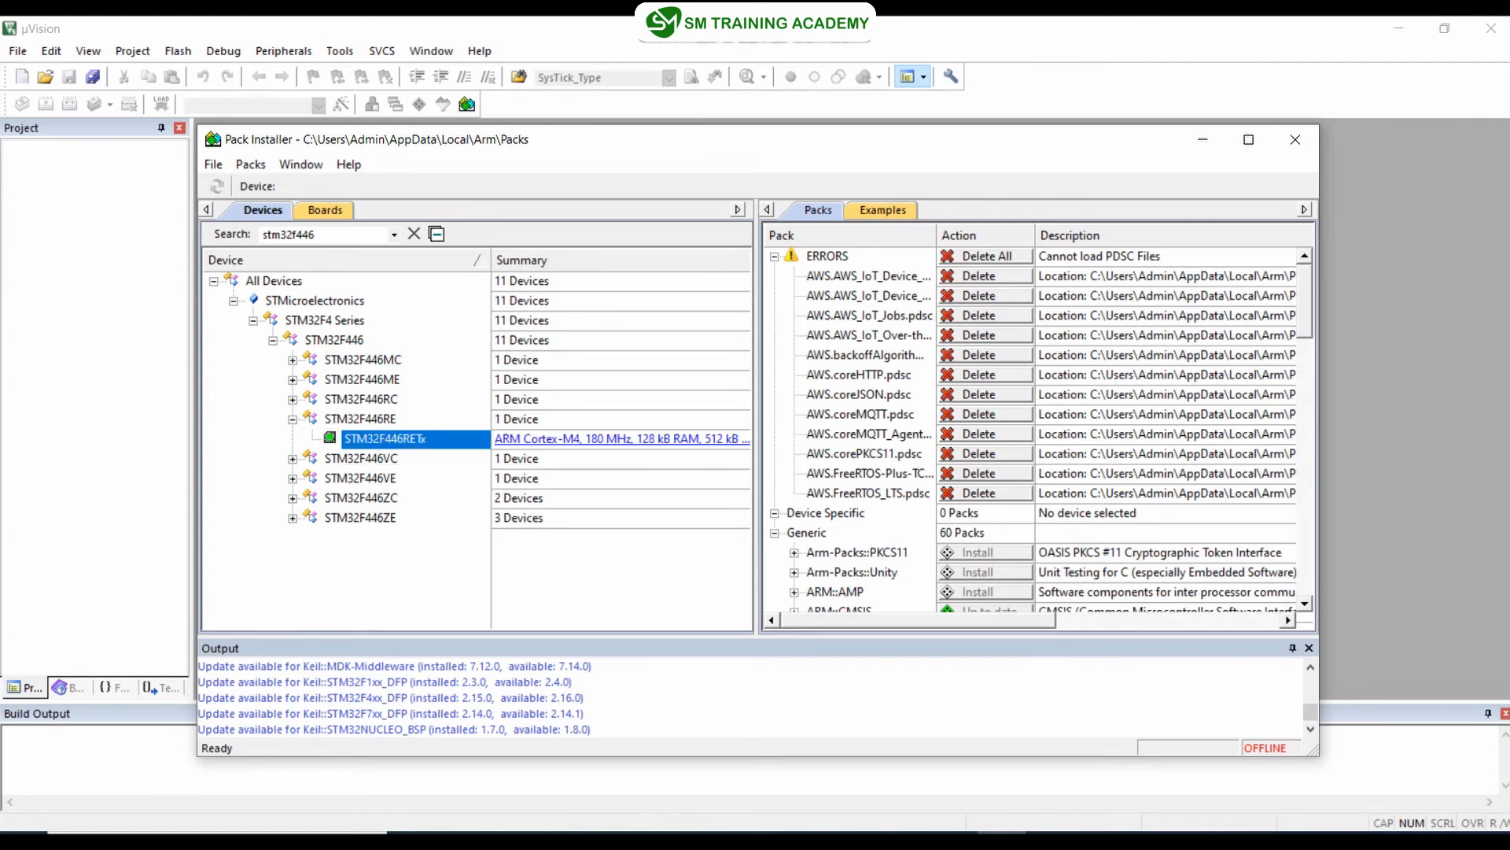
scroll(1038, 429, down, 3)
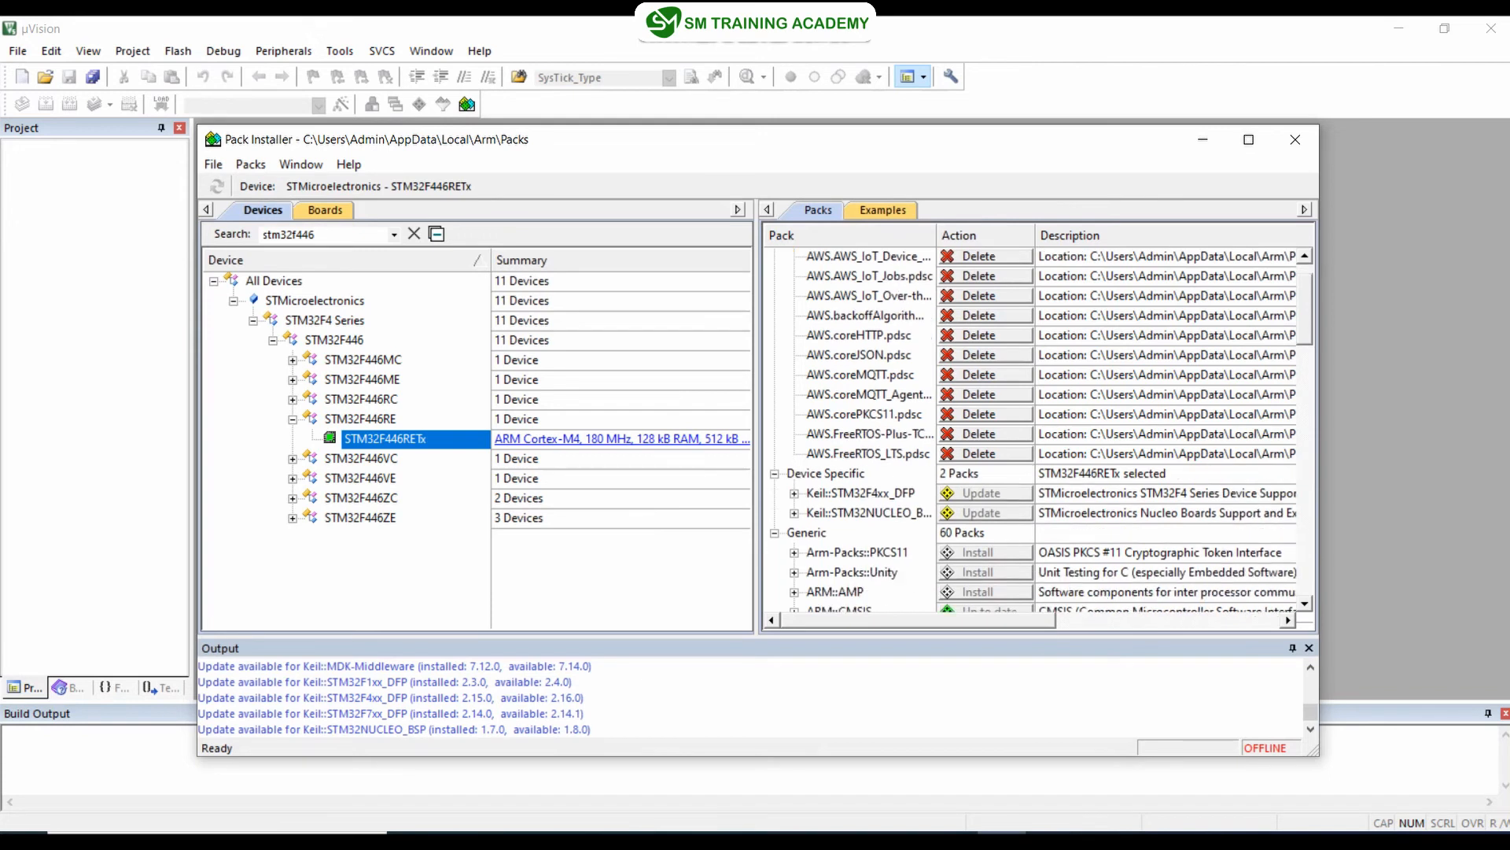
scroll(1117, 592, down, 1)
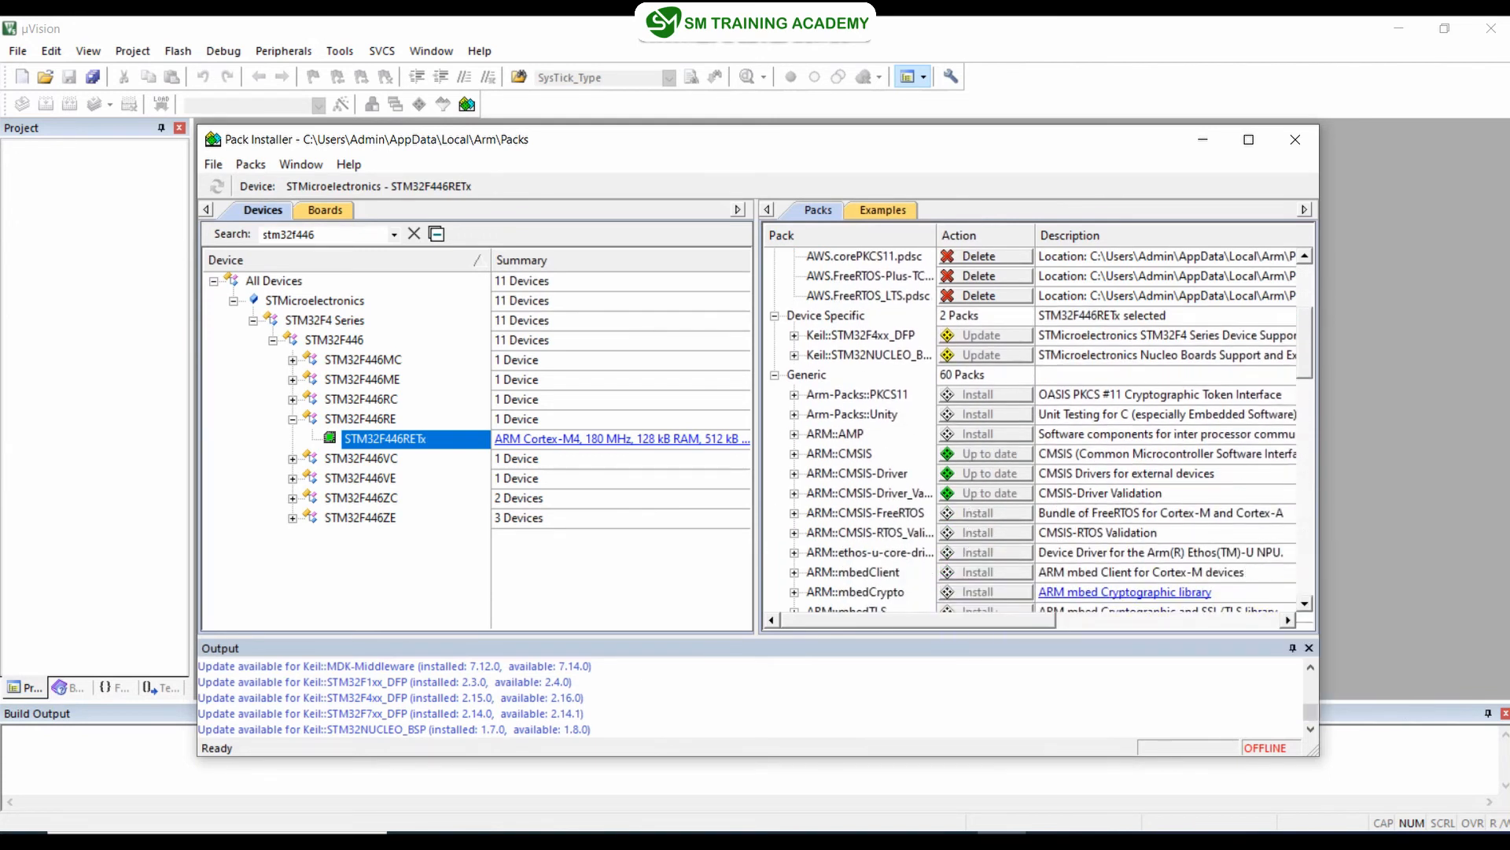
scroll(1117, 591, down, 2)
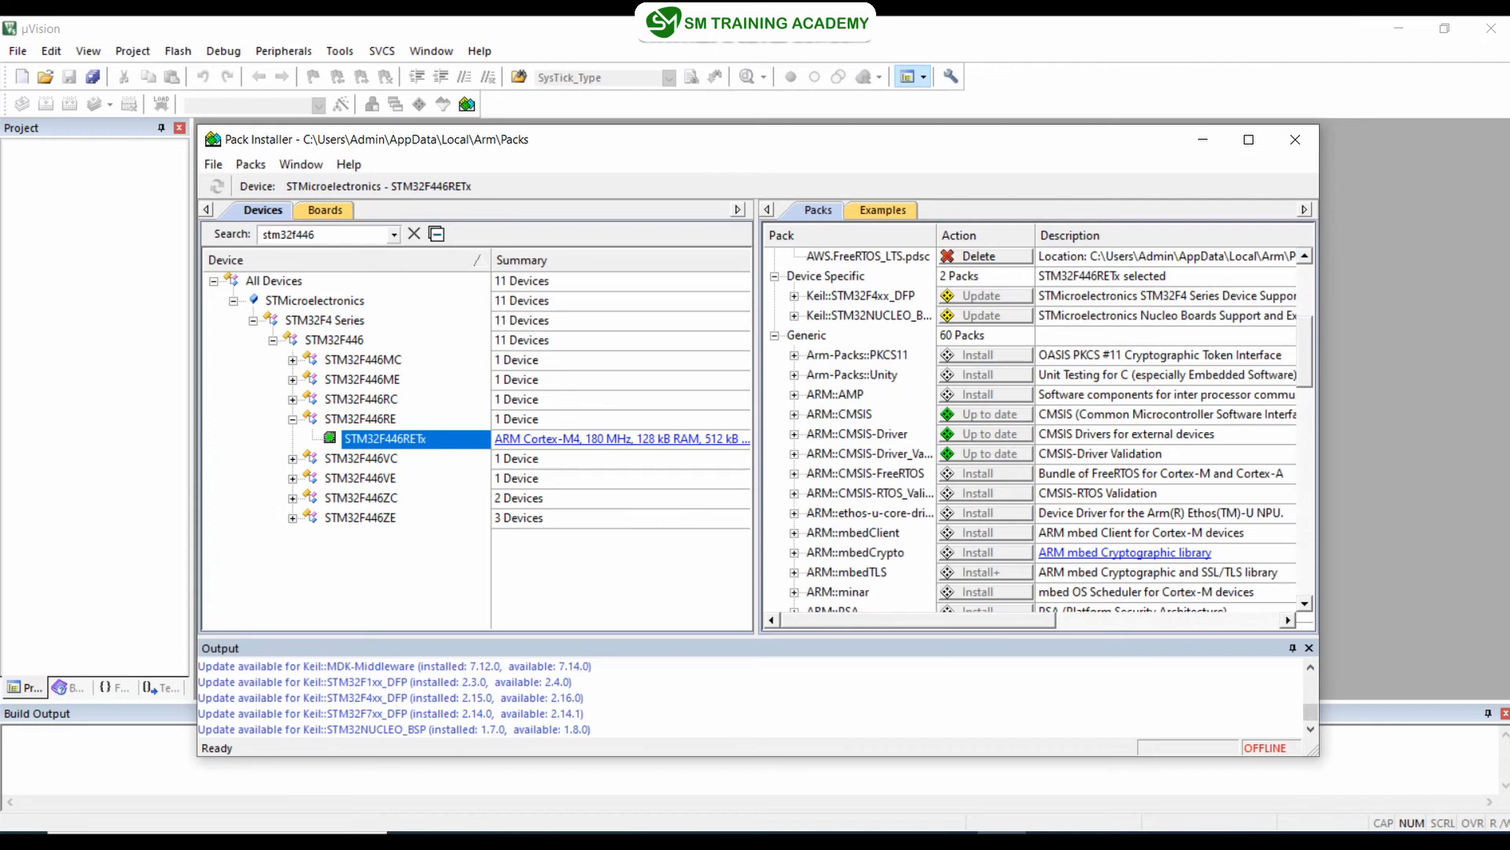
Search the devices for "tm4c123gh6" and select TM4C123GH6PM in the TM4C123x Series to show its packs.
double_click(289, 235)
text(tm)
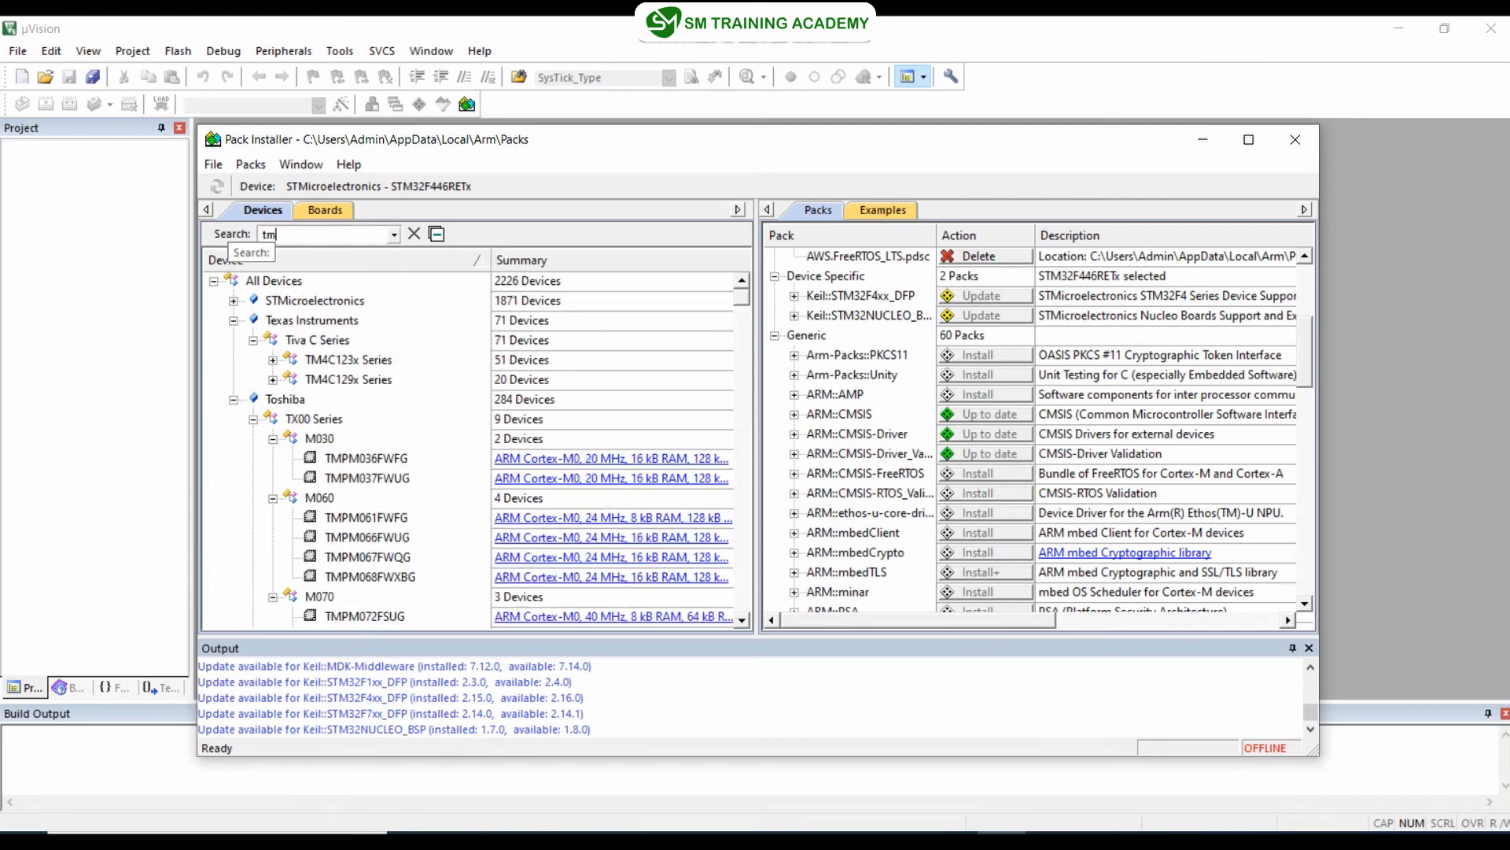
text(4c123)
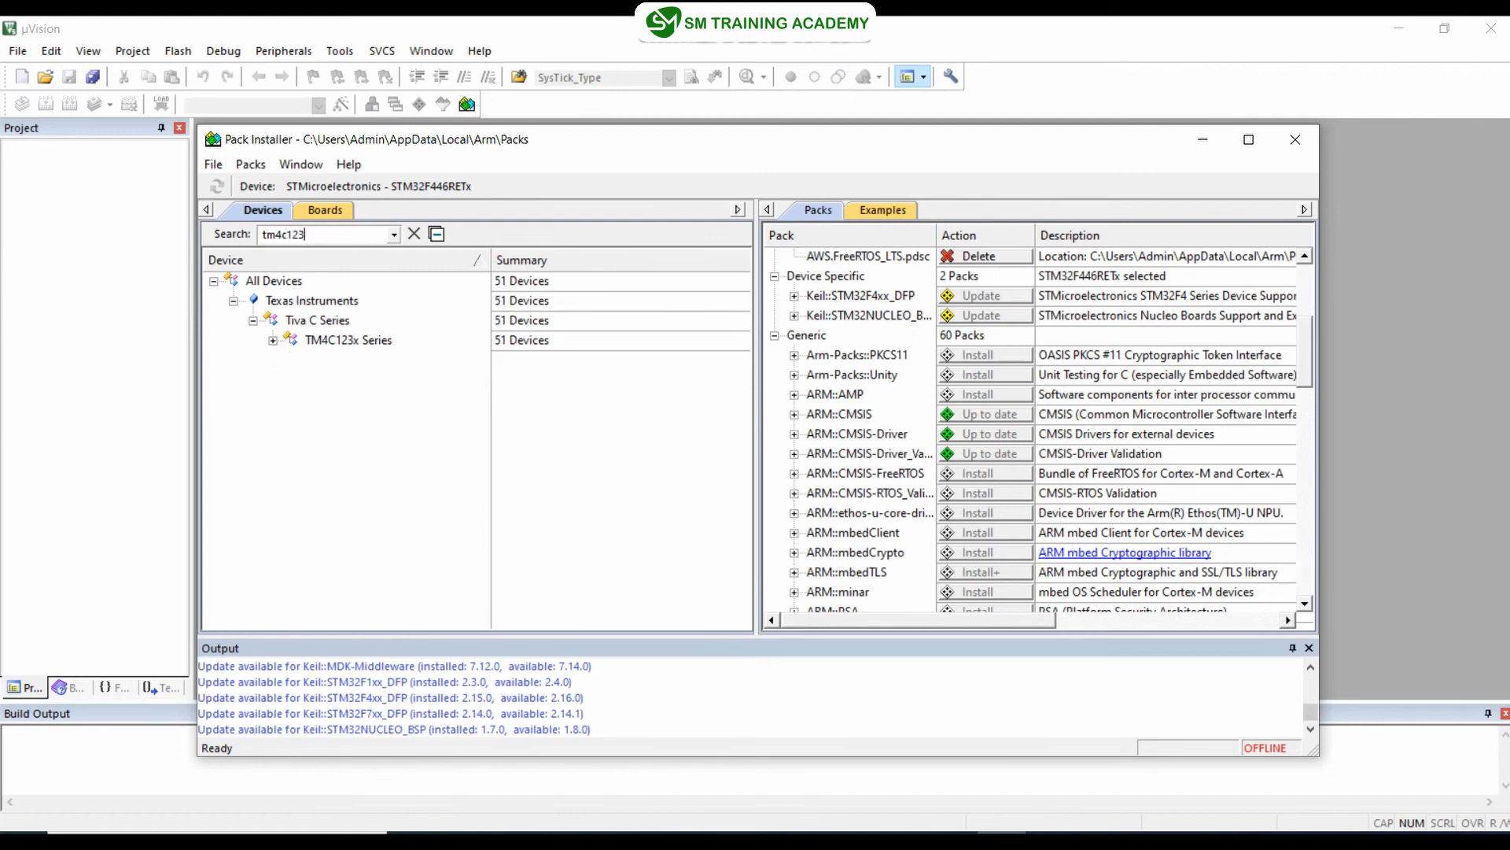
click(273, 341)
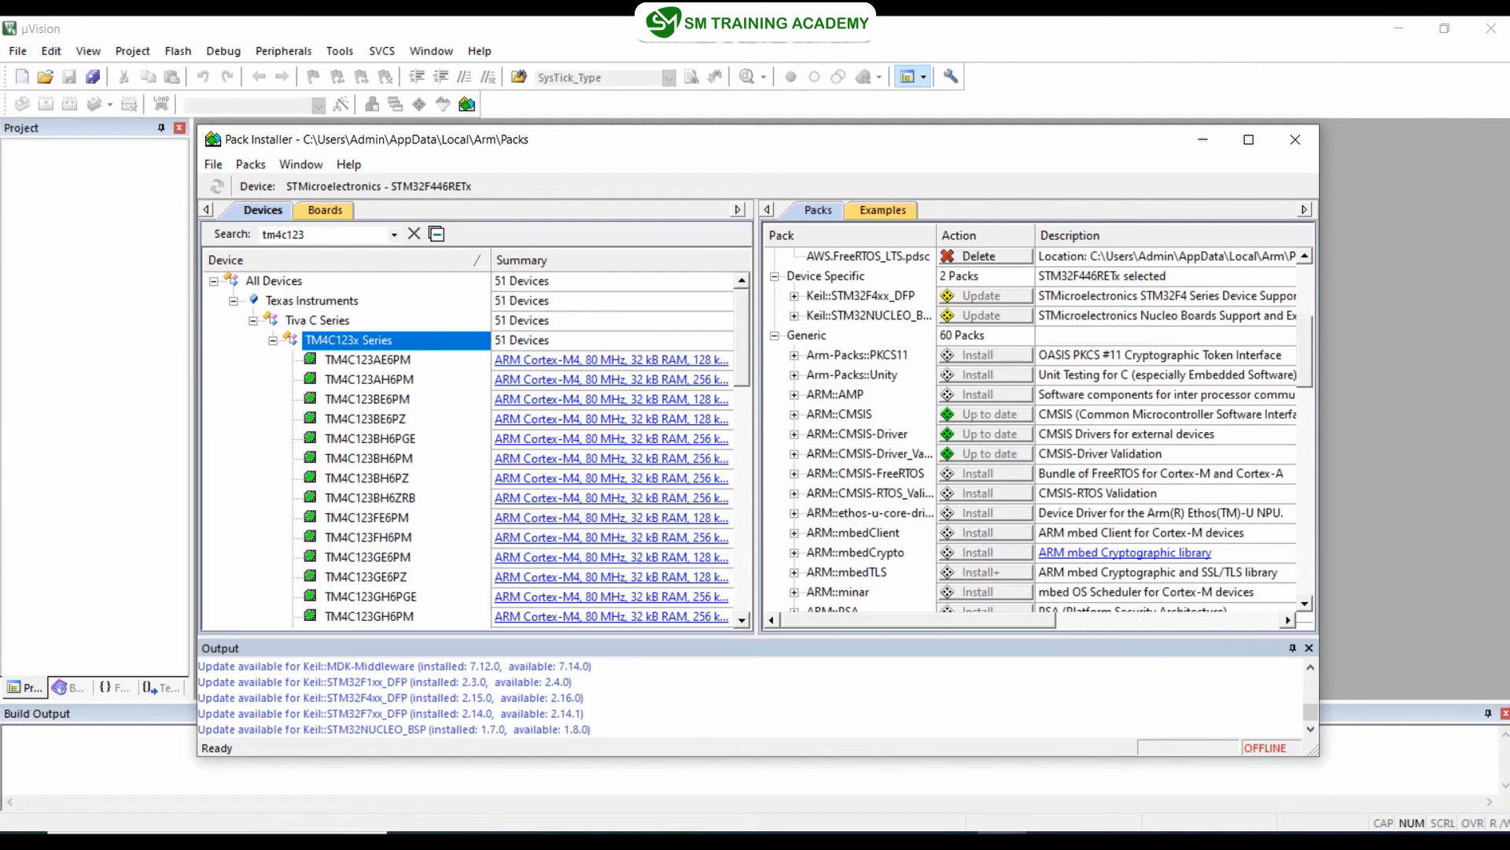
click(307, 235)
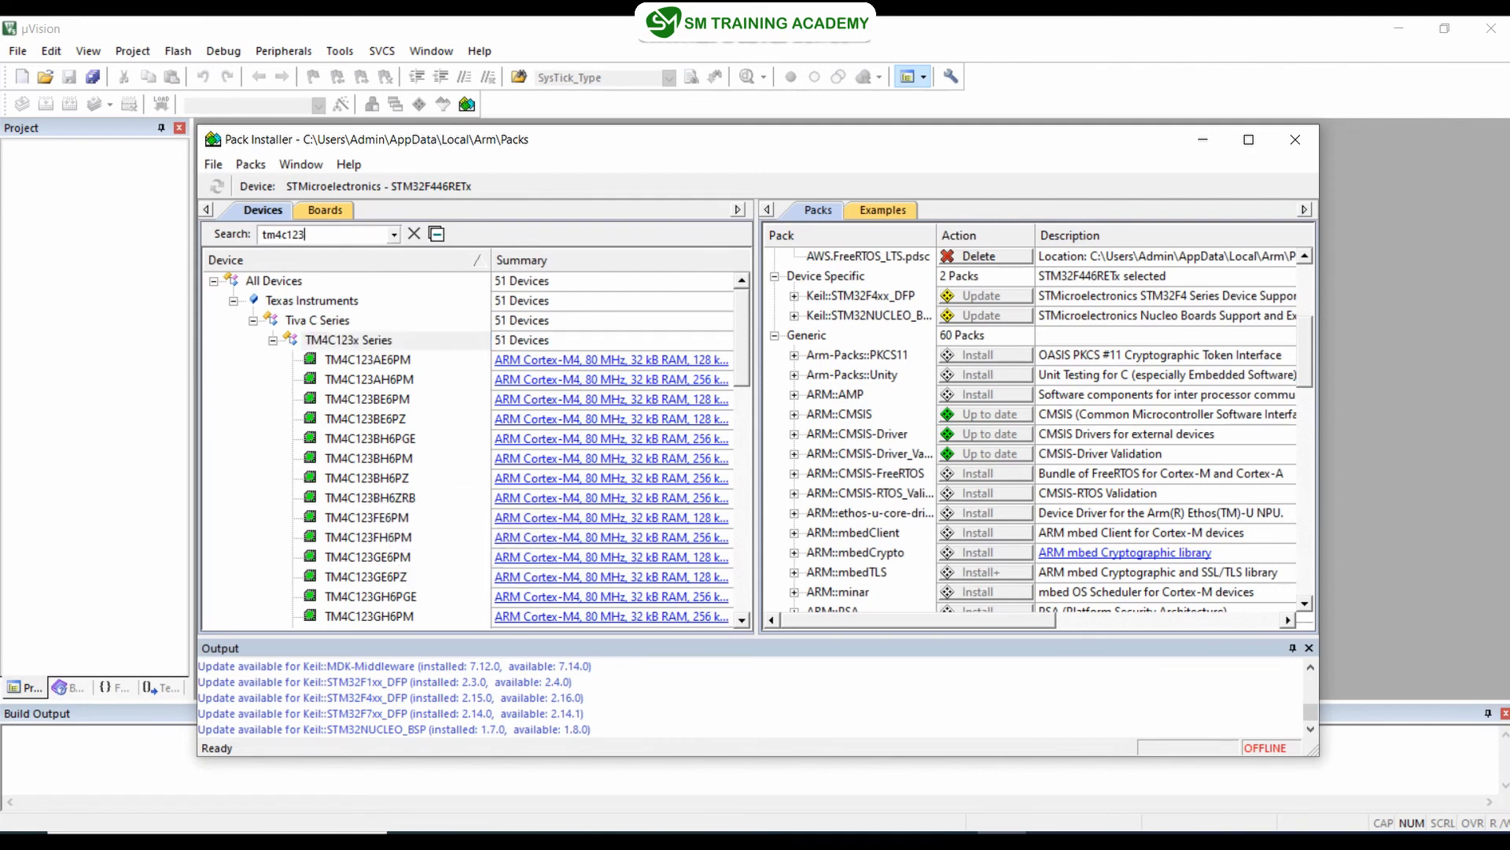
text(gh6)
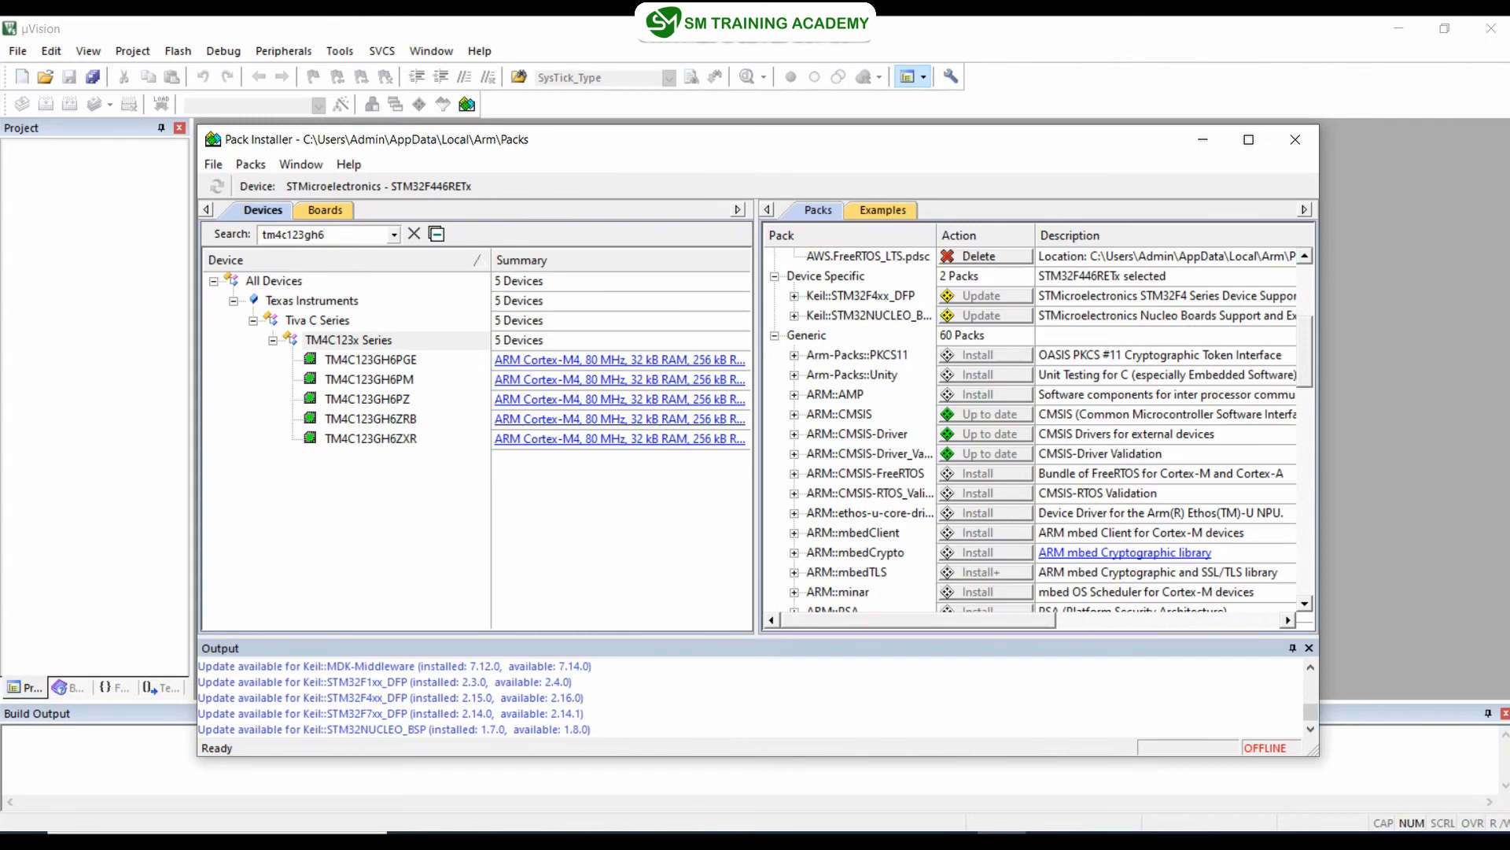
click(369, 380)
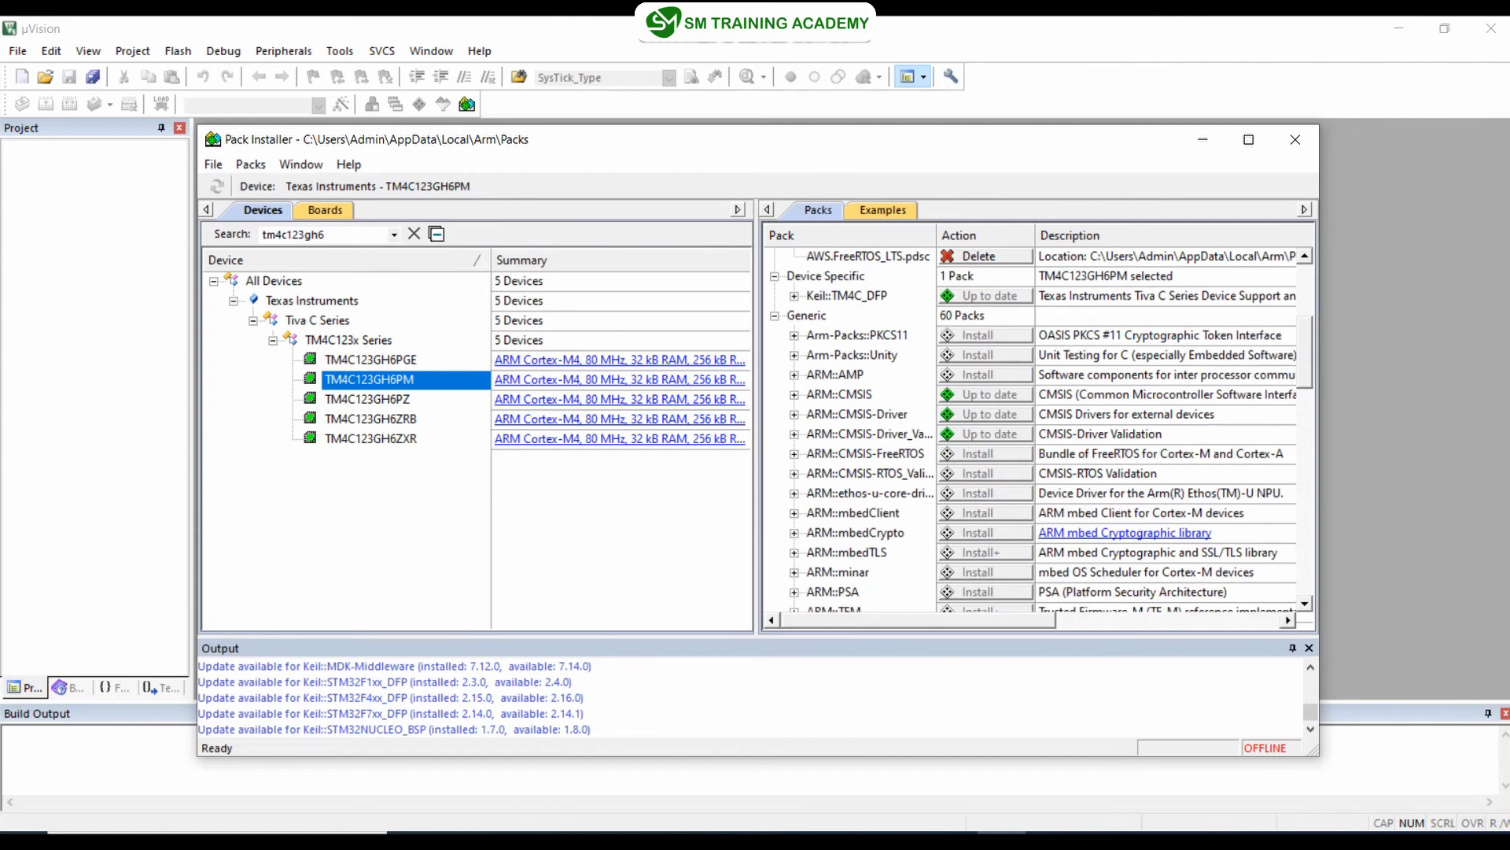
Look through the generic packs from Arm-Packs::PKCS11 to ARM::PSA, including ARM::CMSIS and ARM::mbedClient, and collapse the TM4C123x Series.
click(858, 335)
click(852, 354)
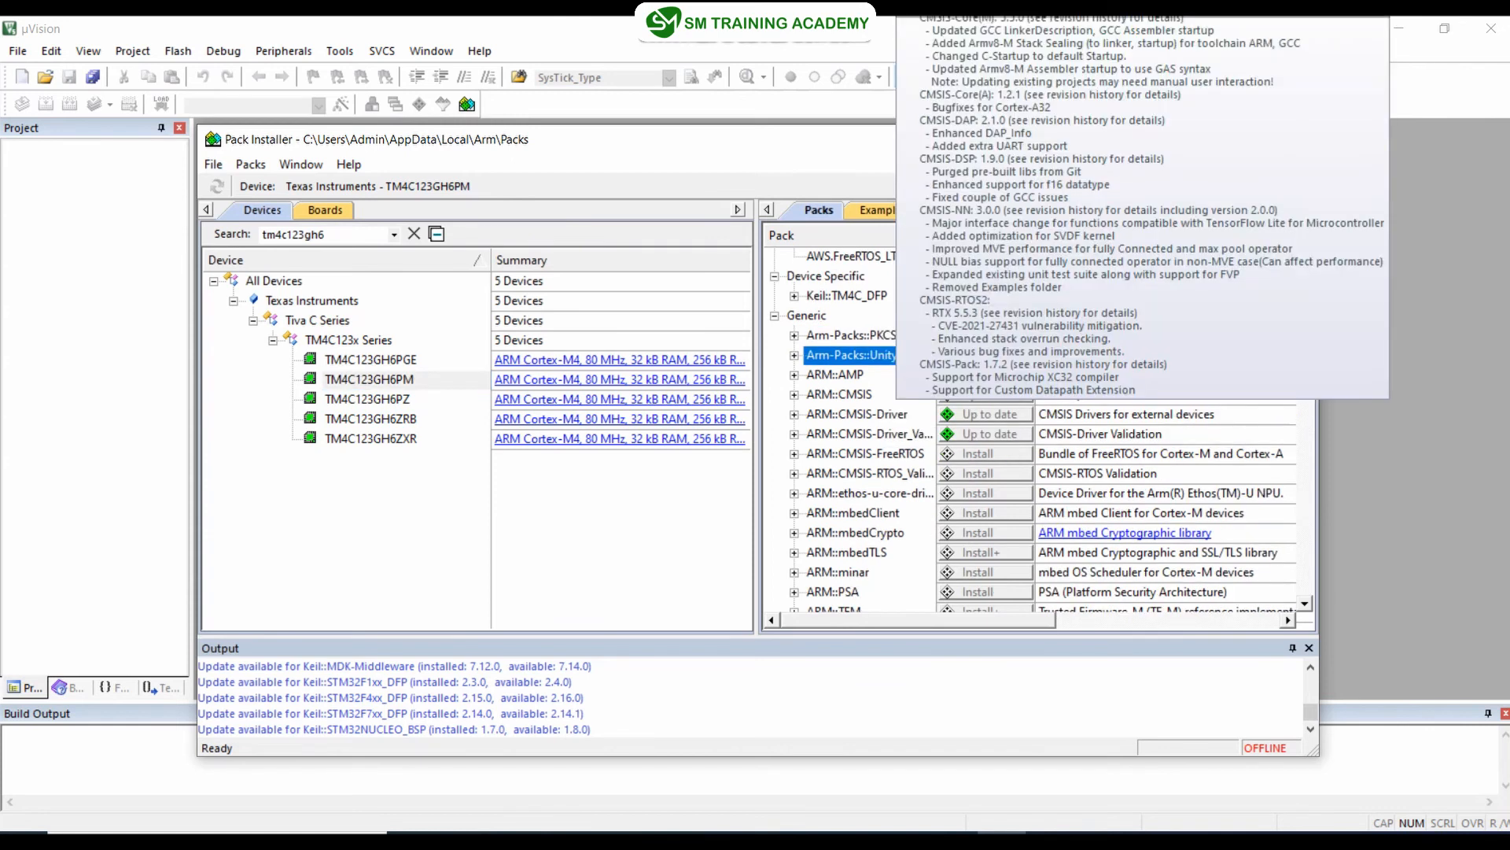
click(839, 395)
click(865, 454)
click(858, 512)
click(862, 592)
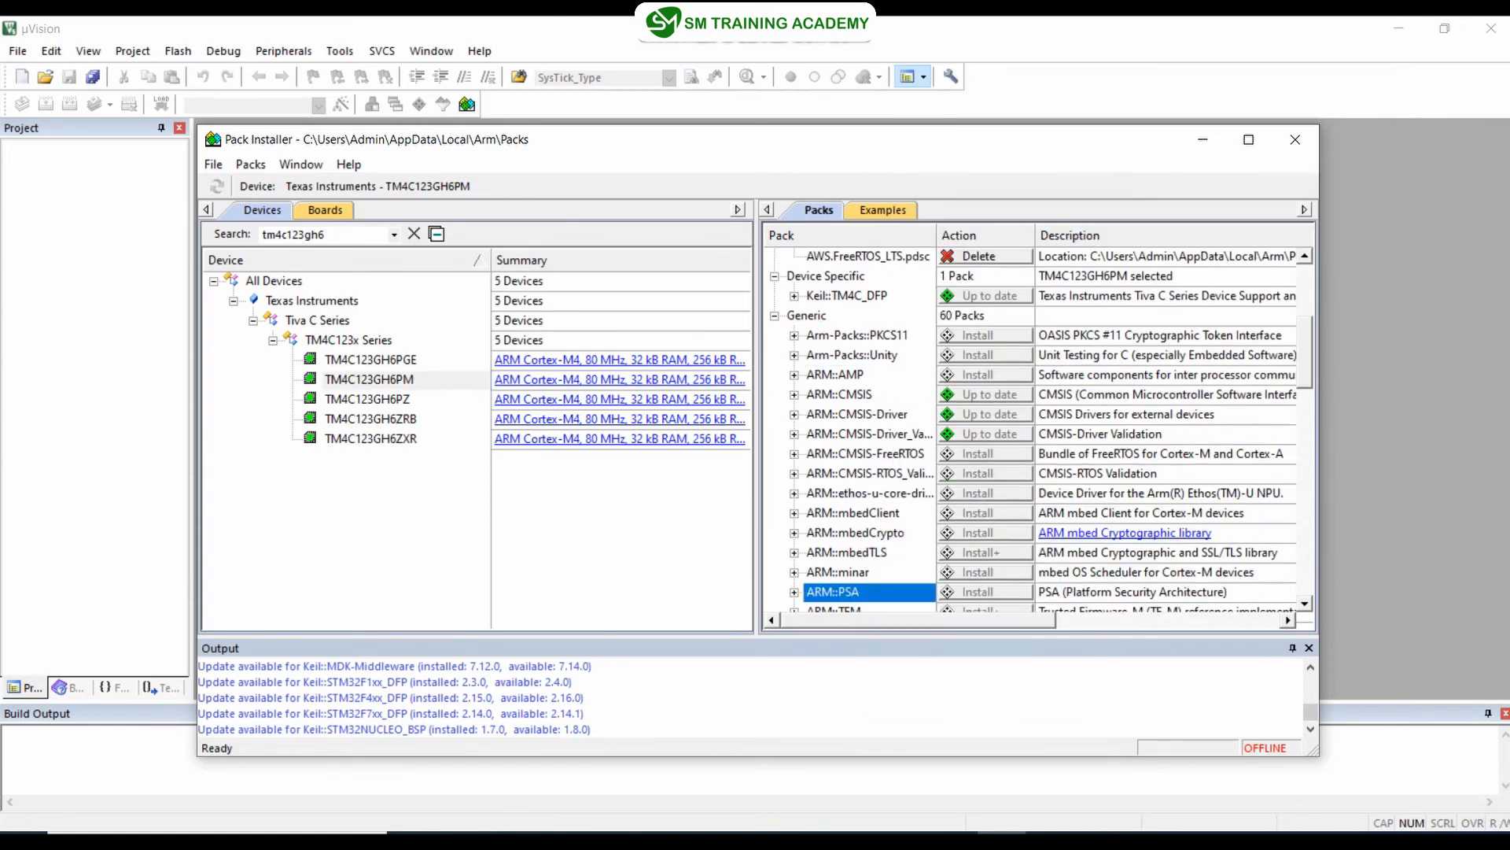
click(853, 395)
click(857, 434)
click(854, 513)
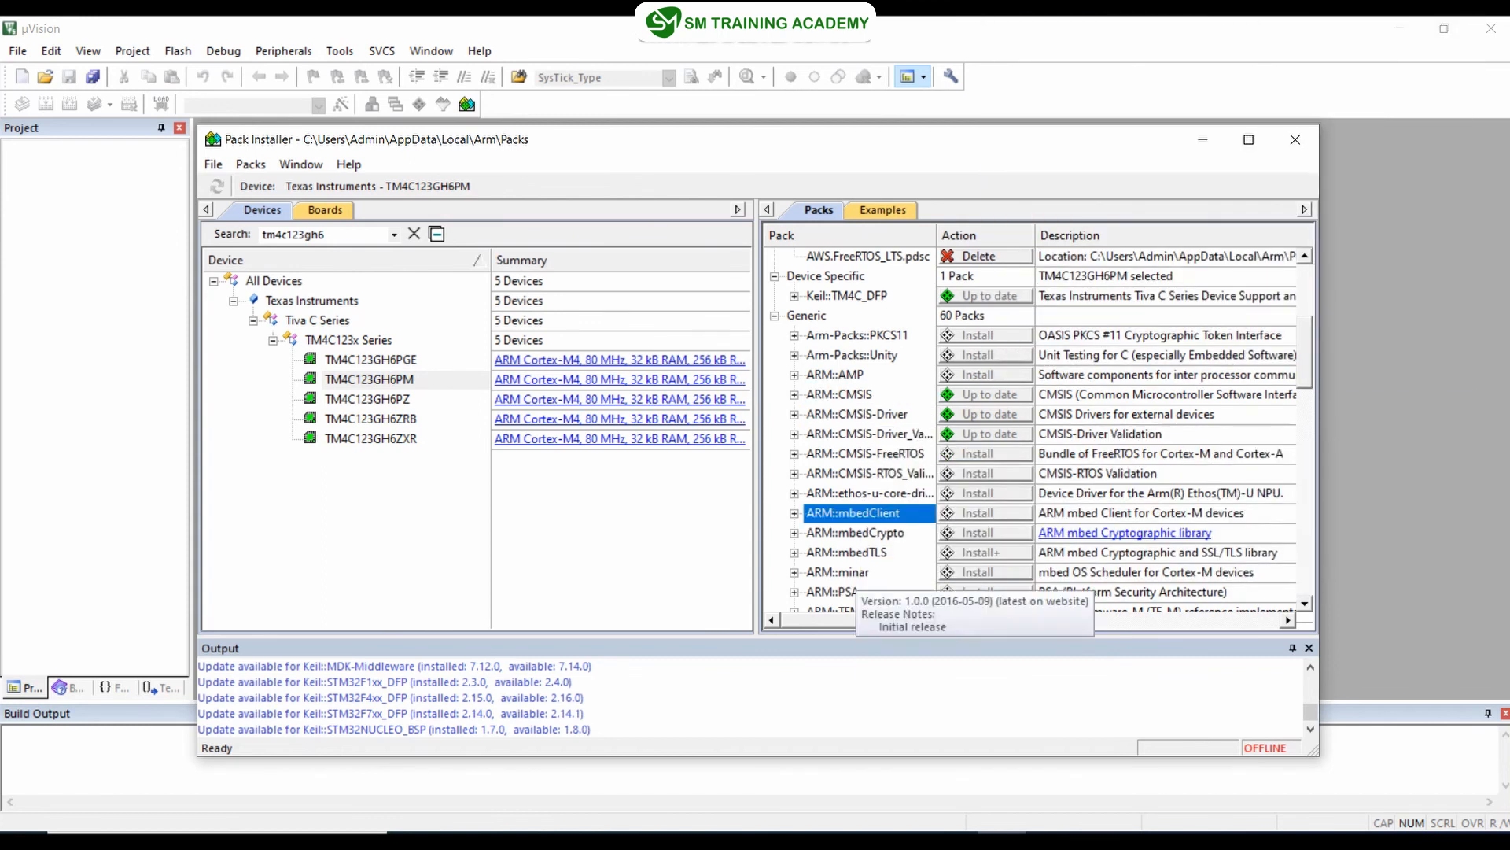
click(855, 573)
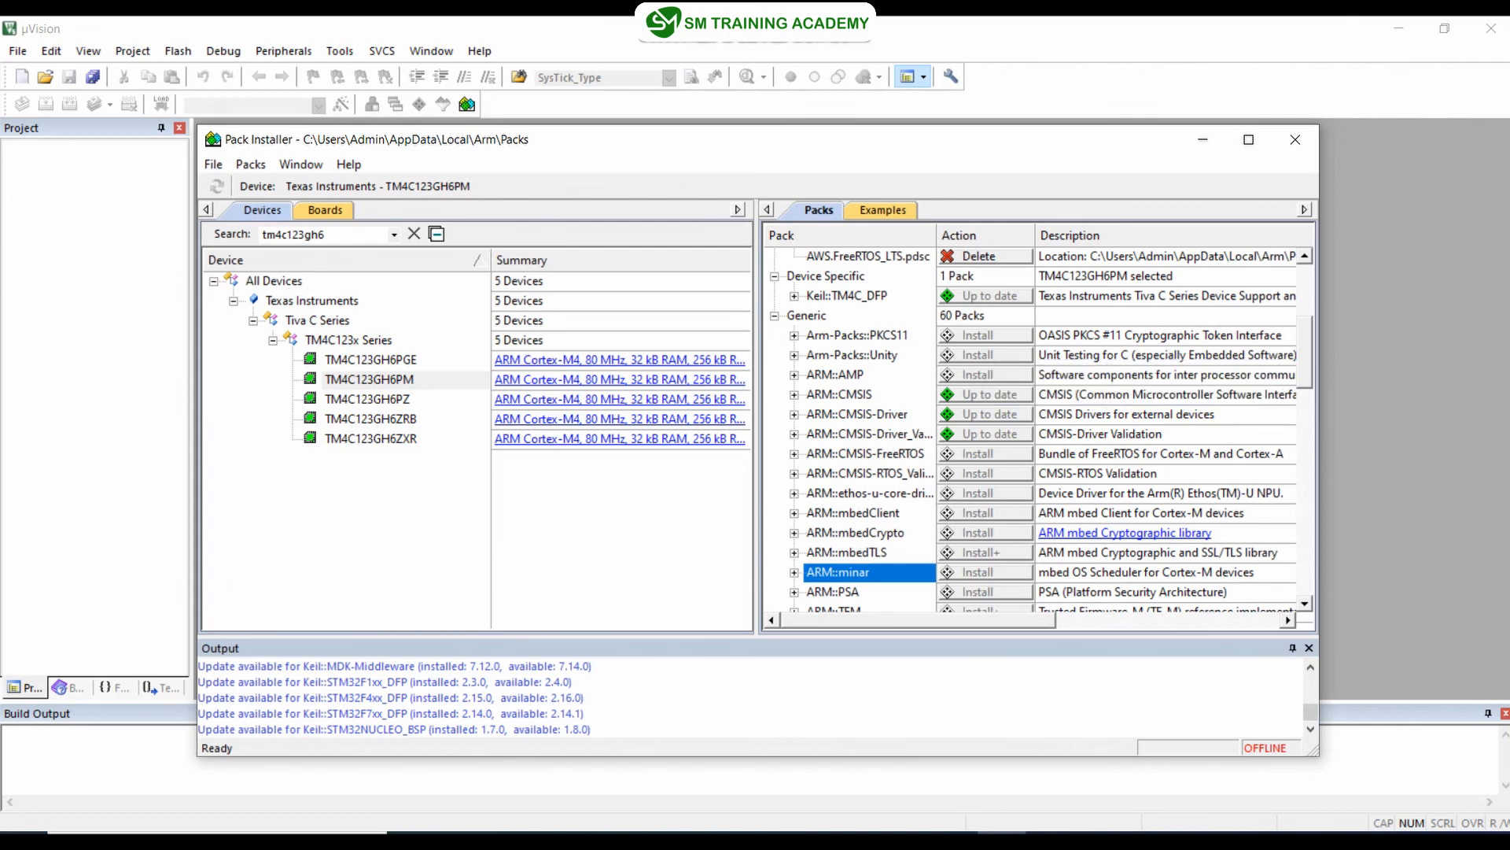
click(273, 340)
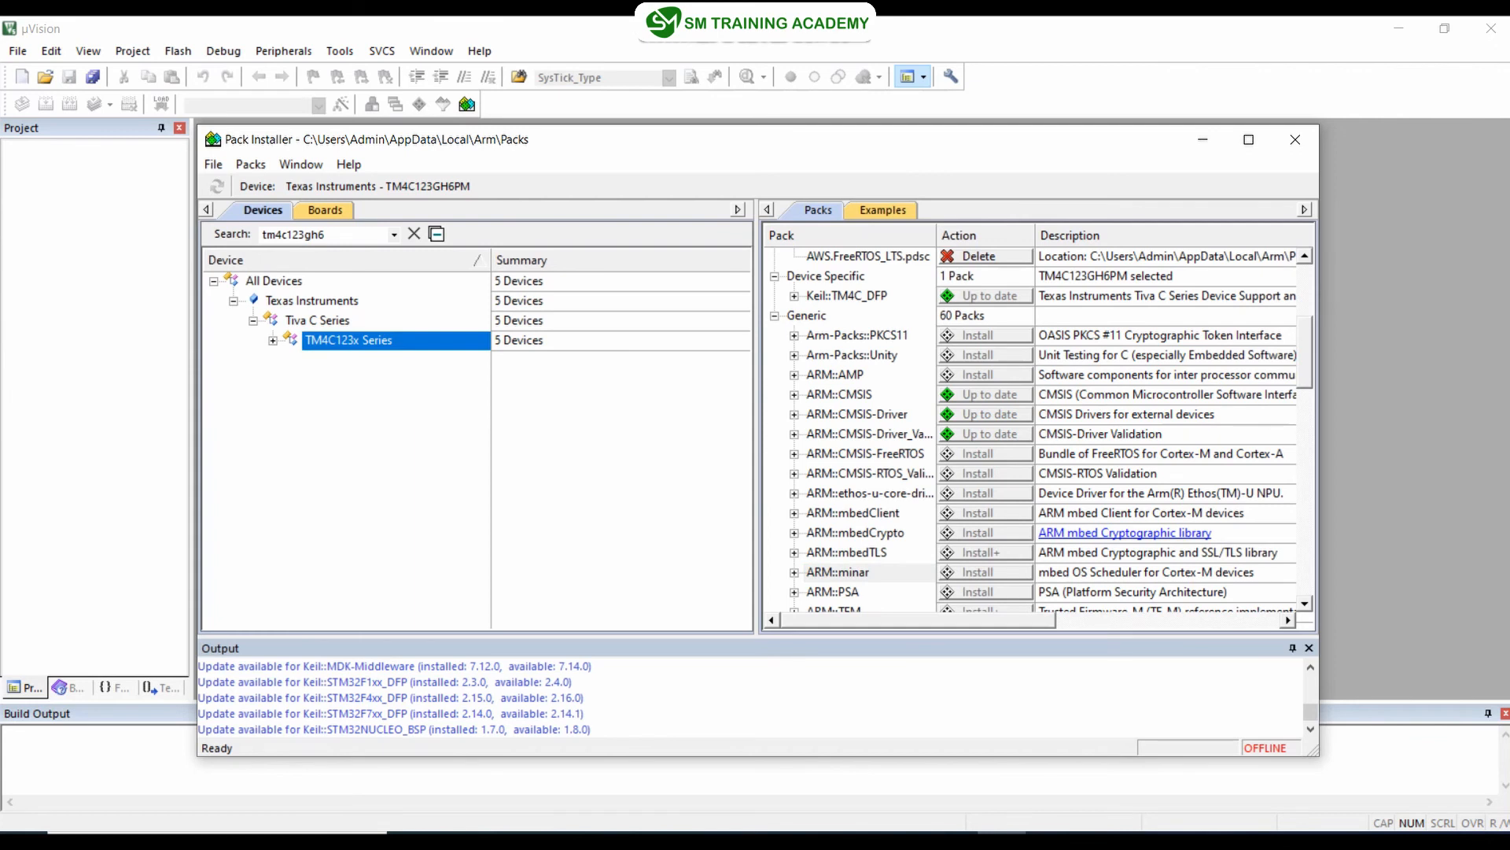